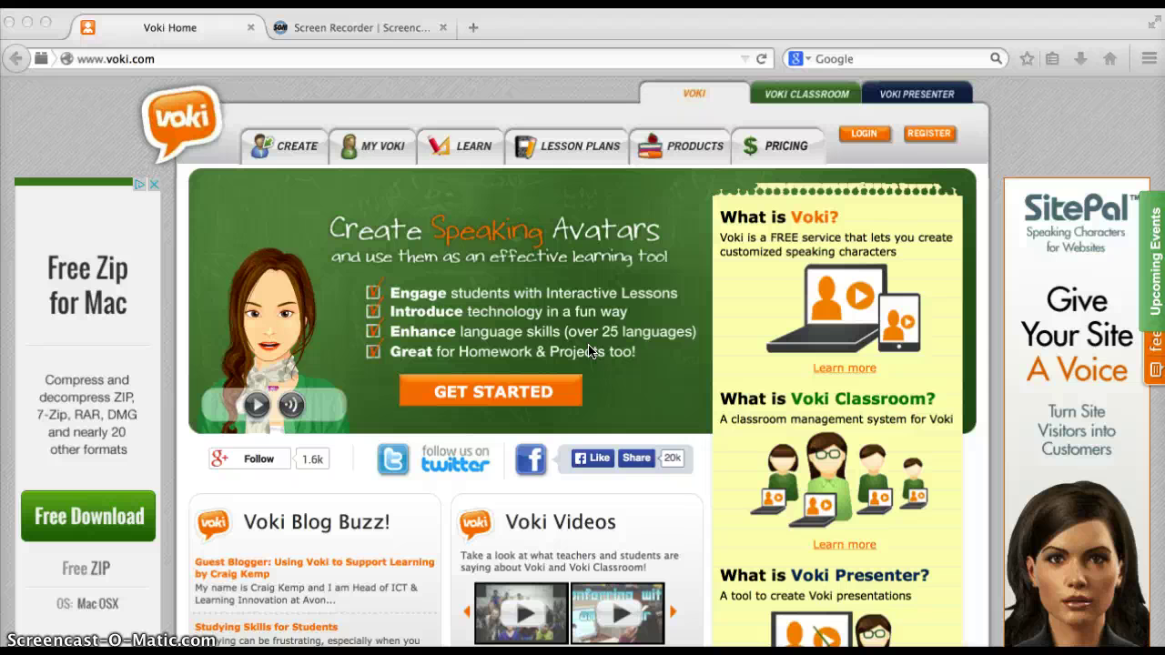
Show the Products overview comparing Voki, Voki Classroom and Voki Presenter
click(697, 149)
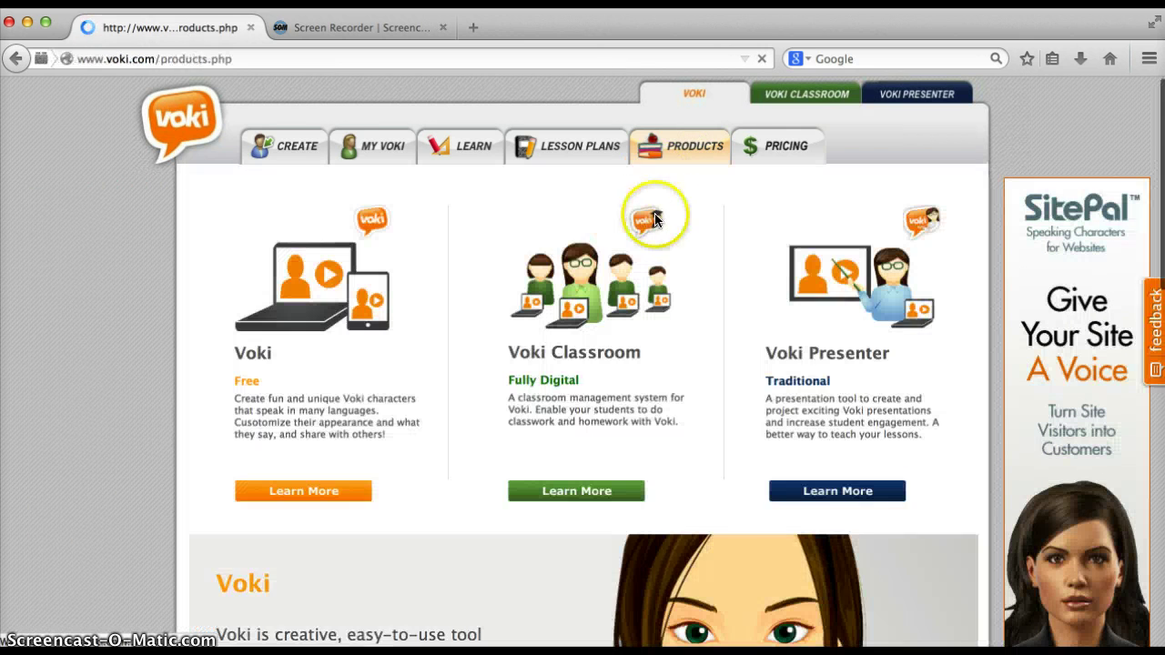
scroll(470, 305, down, 2)
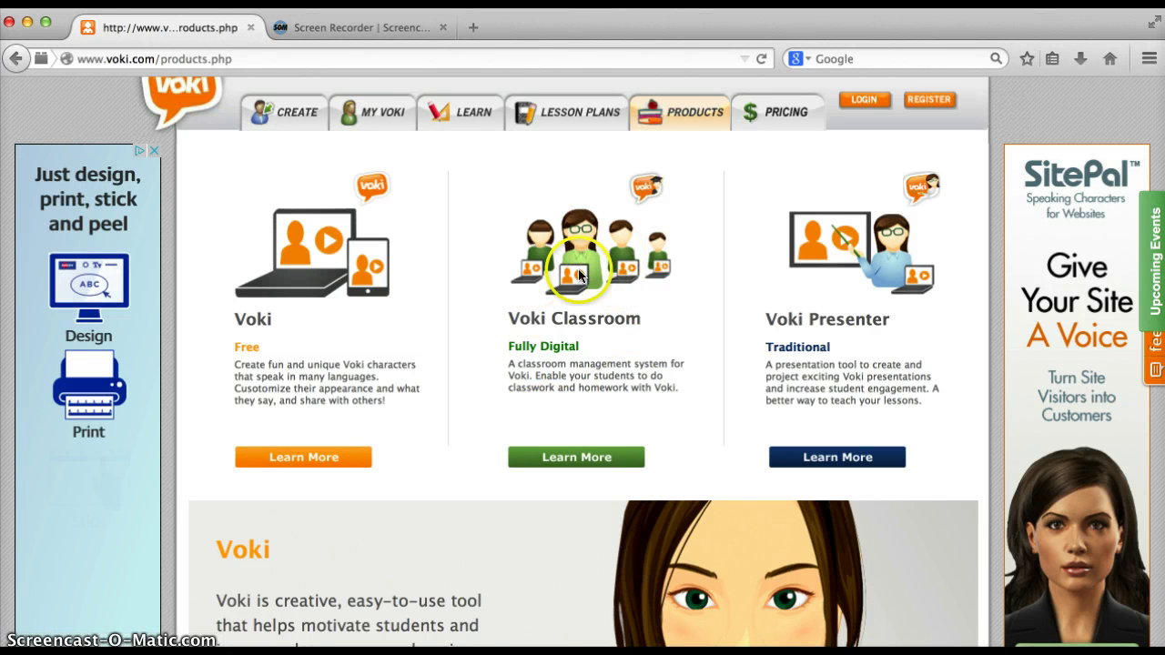
scroll(535, 365, down, 1)
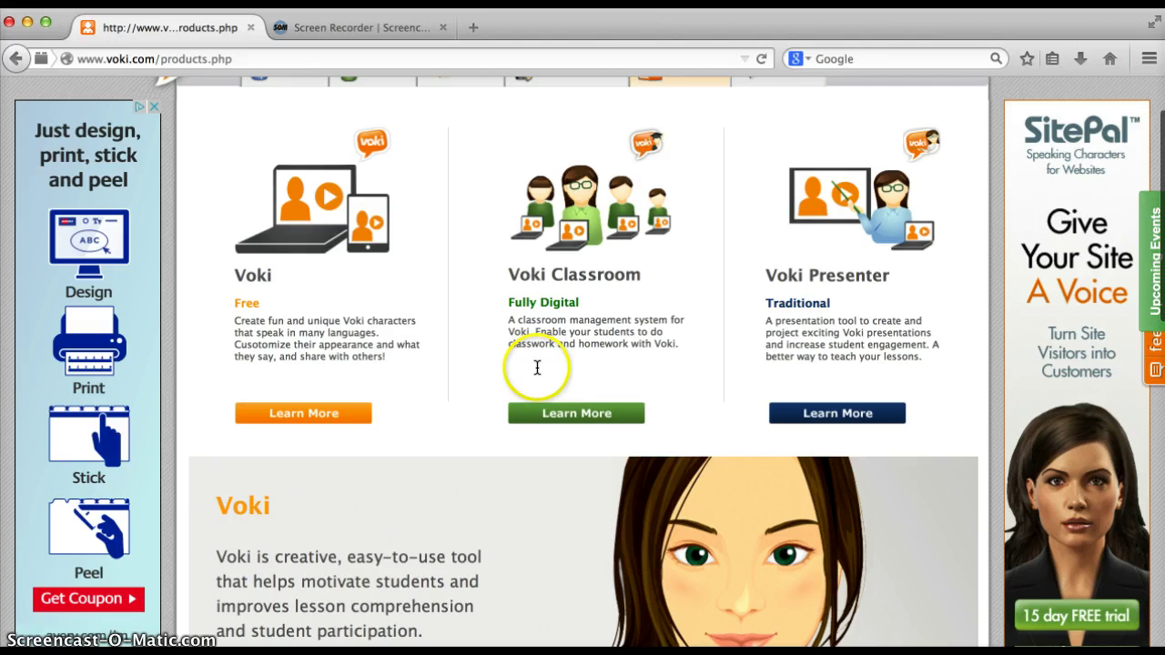
View the Voki Classroom Learn More details
click(566, 411)
scroll(579, 394, down, 5)
scroll(578, 401, down, 10)
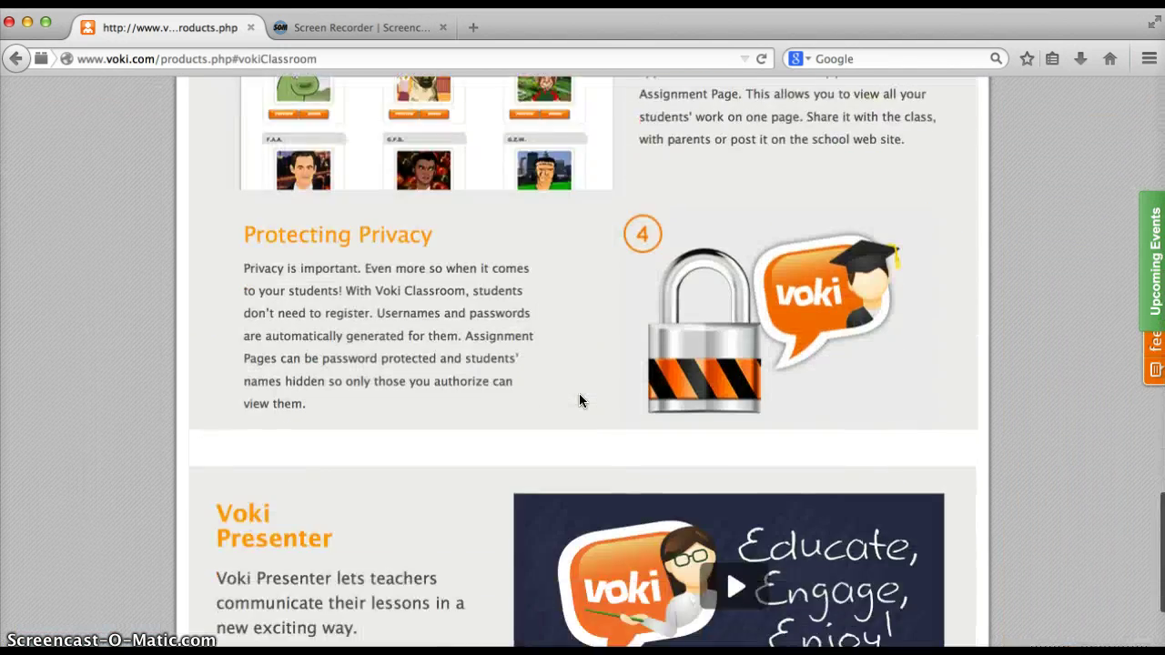
scroll(578, 401, up, 15)
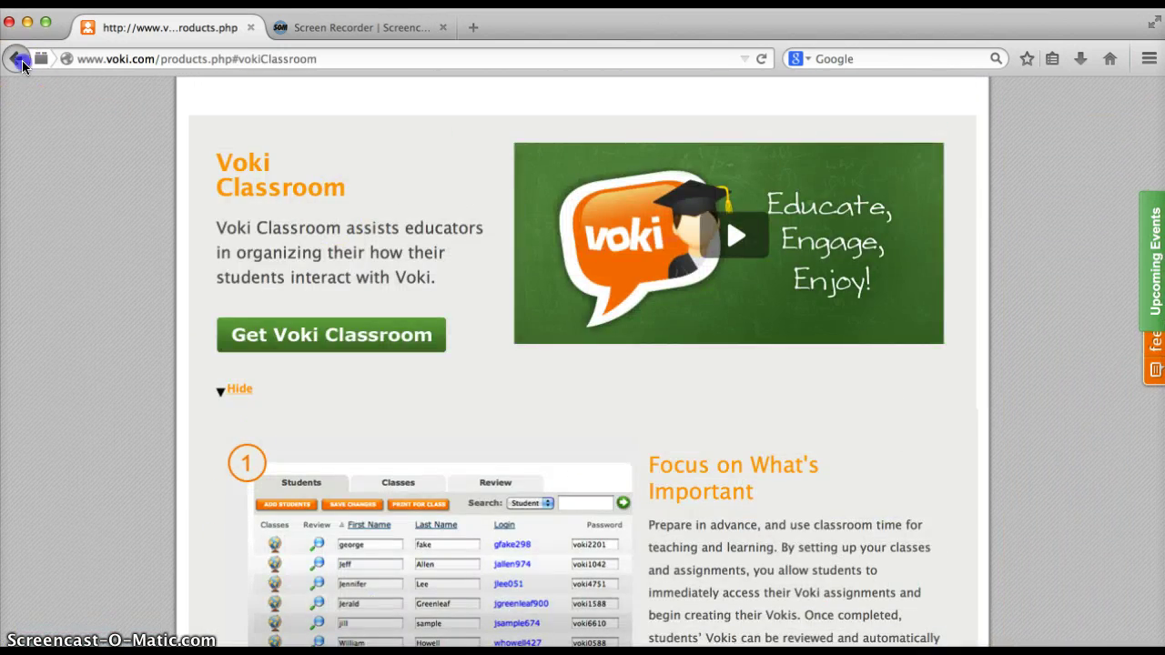
Go back to the three-product overview on the Products page
click(13, 61)
scroll(390, 314, down, 4)
scroll(390, 319, down, 15)
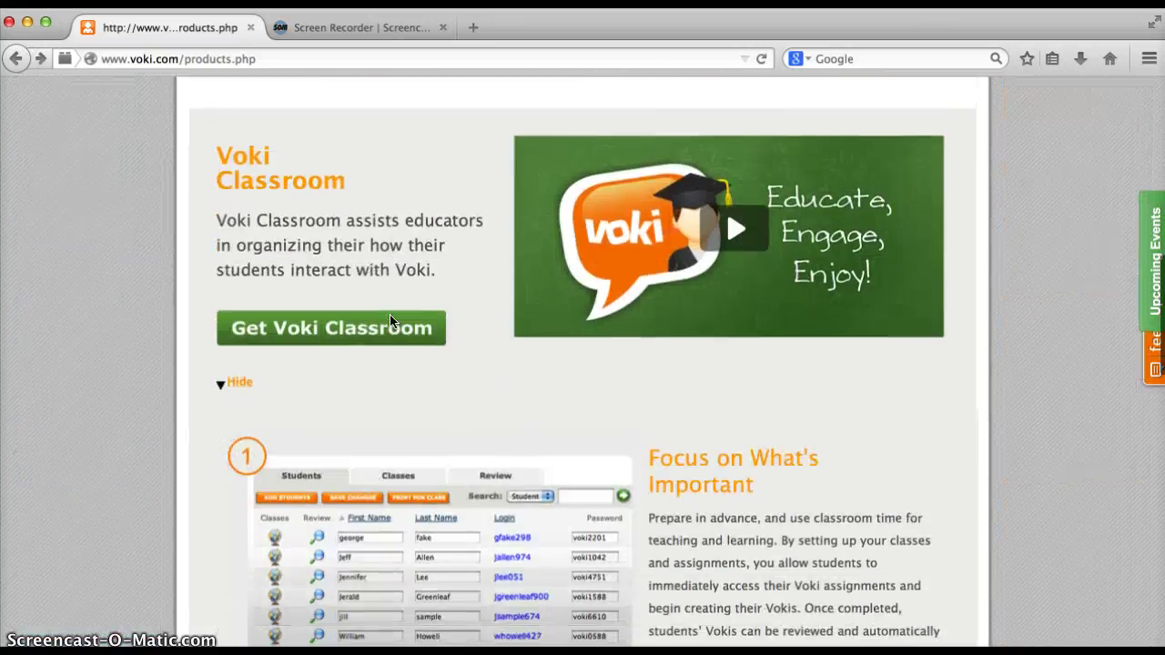
scroll(390, 318, down, 4)
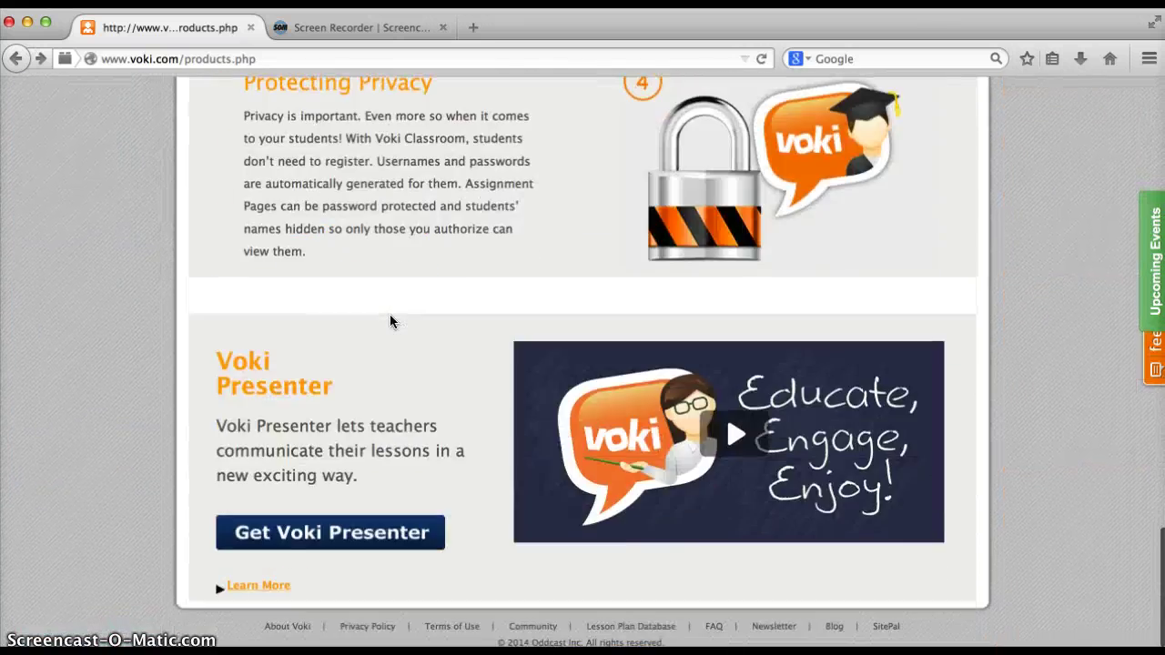
scroll(390, 314, up, 20)
click(466, 255)
click(790, 147)
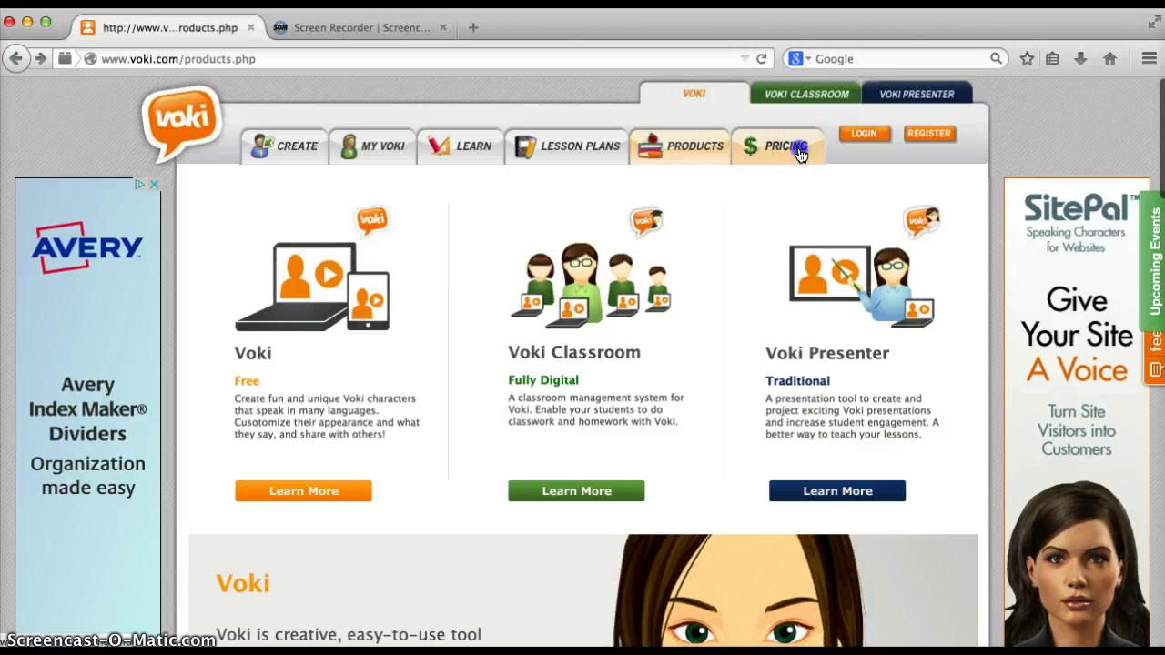
scroll(485, 333, down, 2)
scroll(485, 333, down, 5)
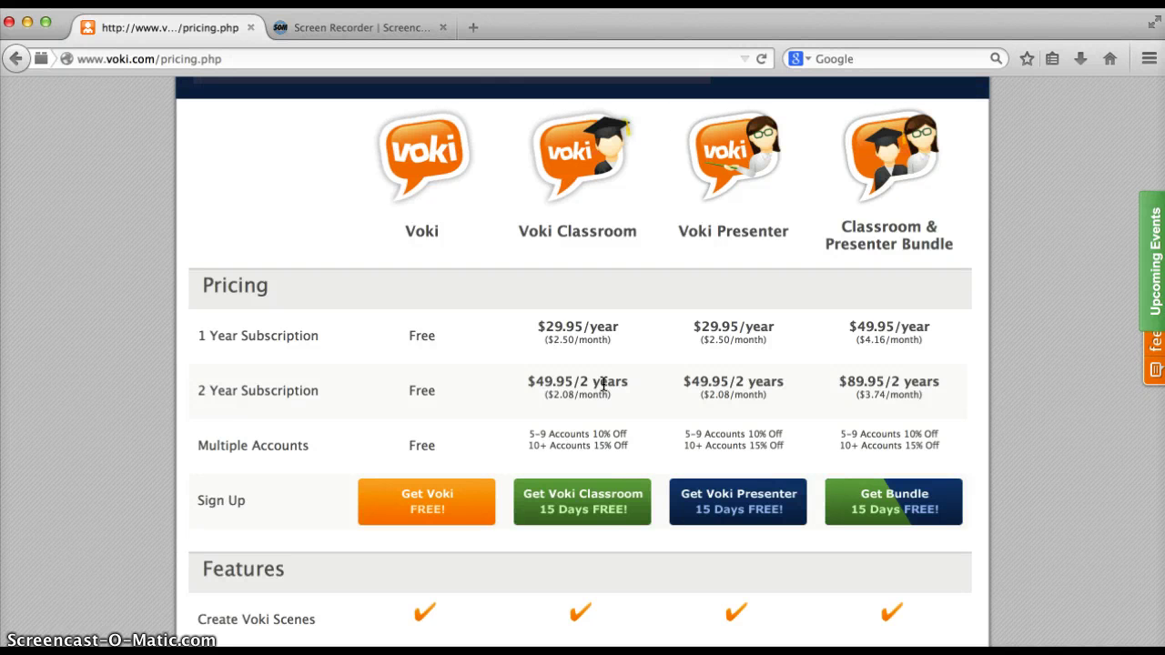
click(18, 60)
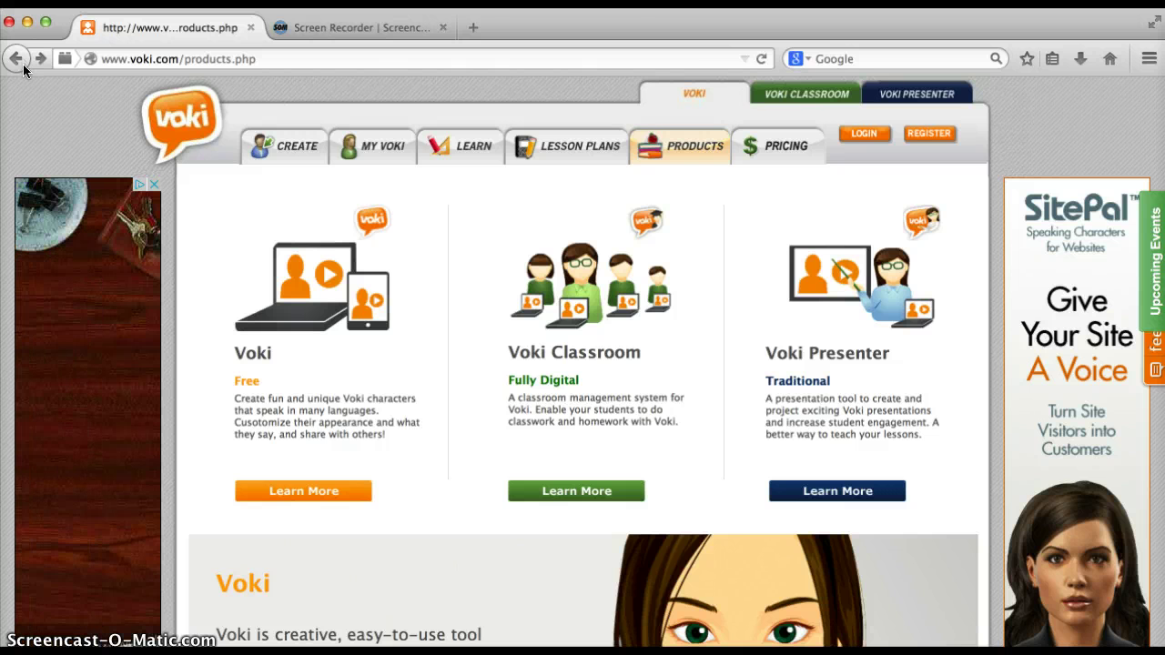
Expand Get Voki's Learn More section on getting started, sharing and lesson plans, then return to the top
scroll(364, 285, down, 5)
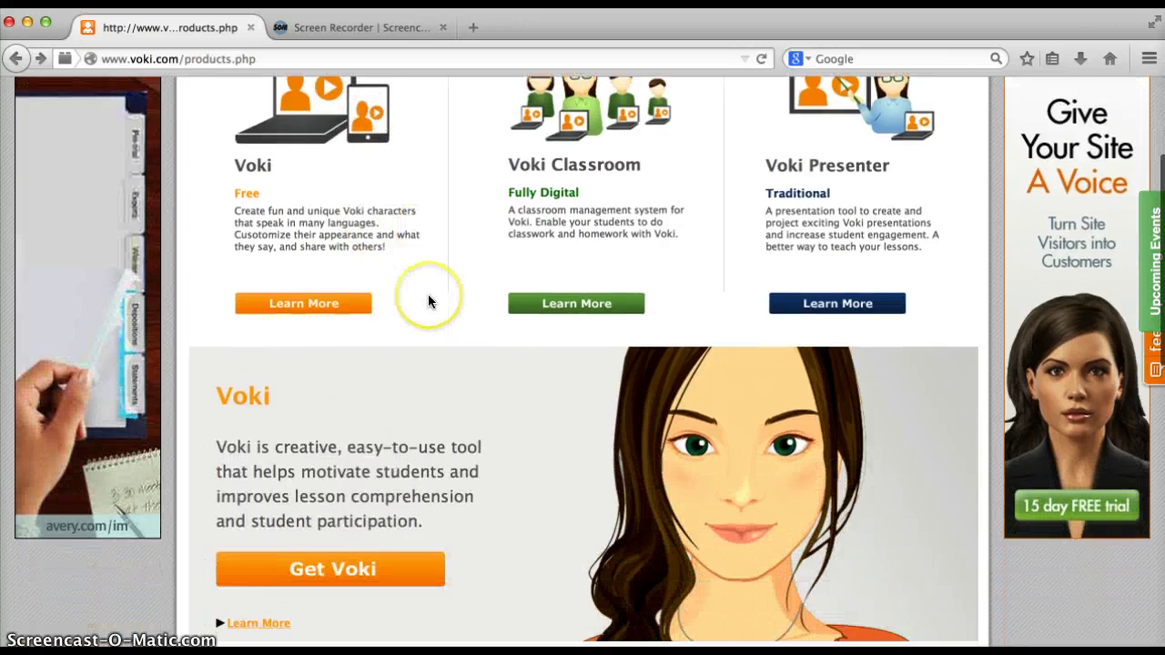
scroll(428, 294, up, 1)
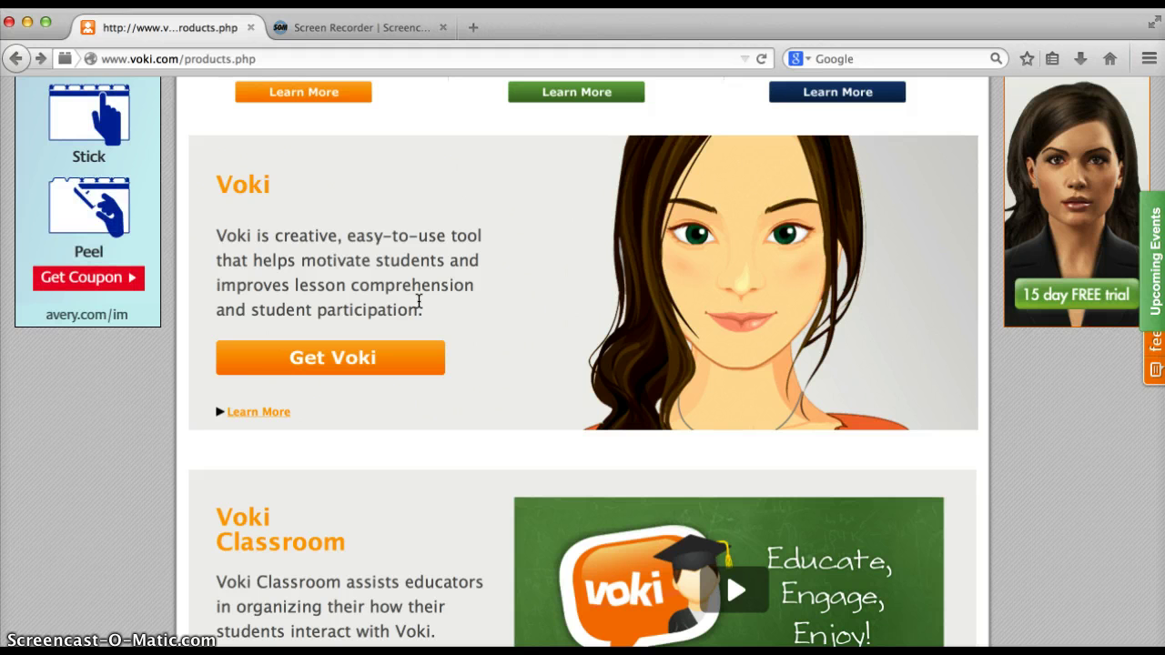
click(411, 312)
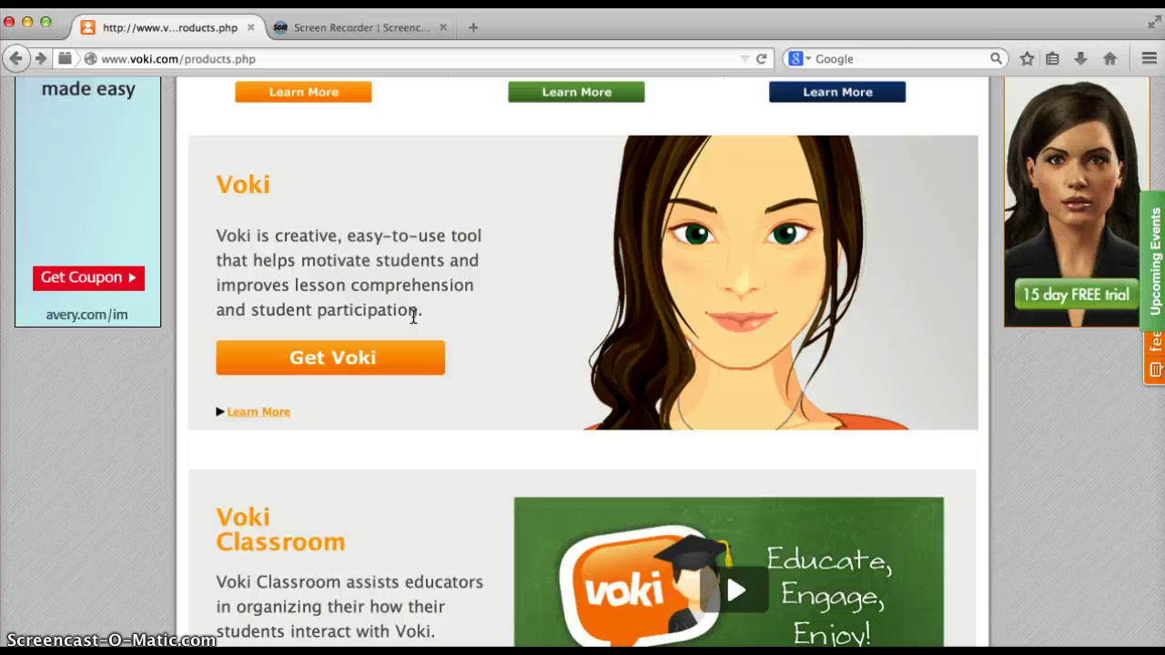
click(275, 412)
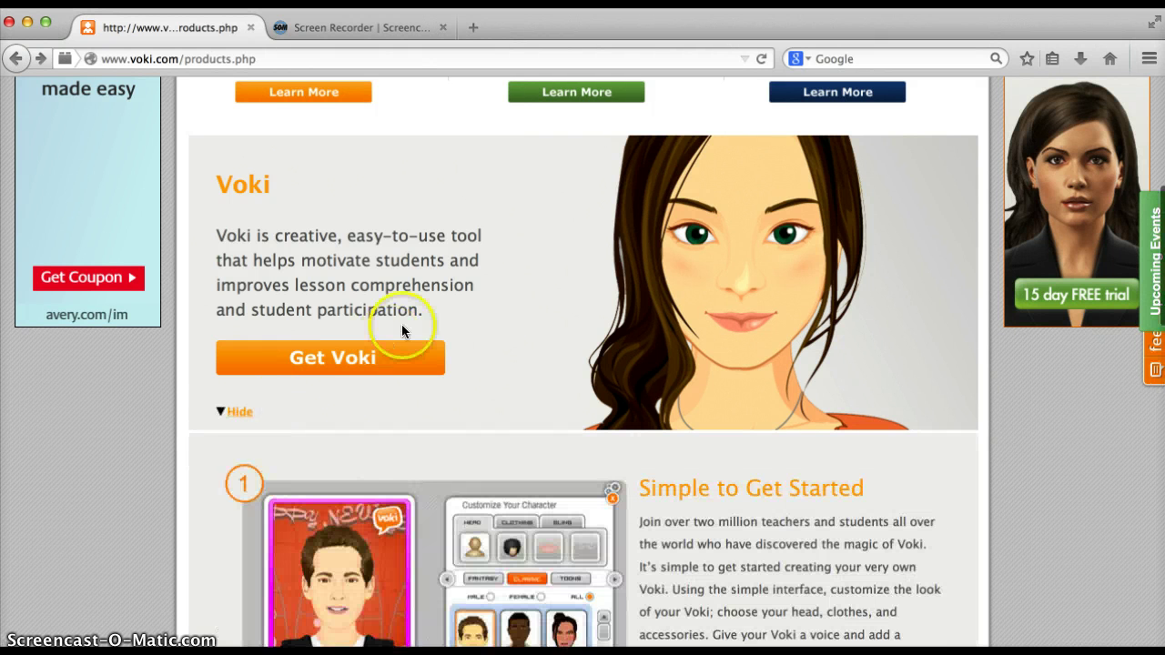
scroll(402, 324, down, 4)
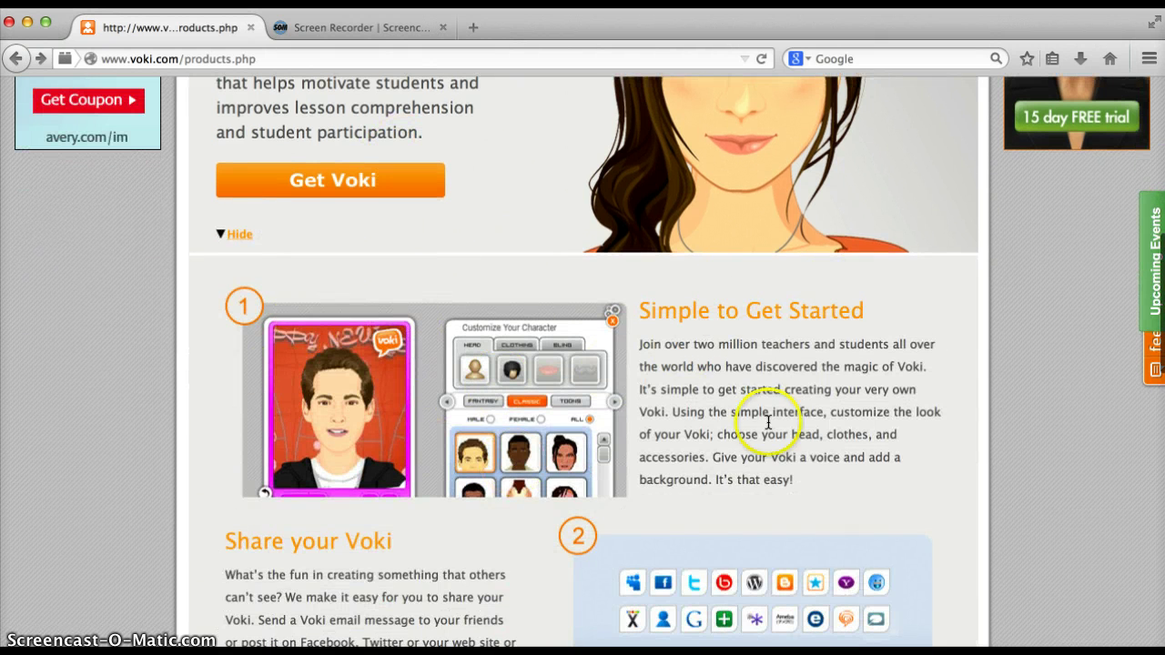
scroll(596, 426, down, 3)
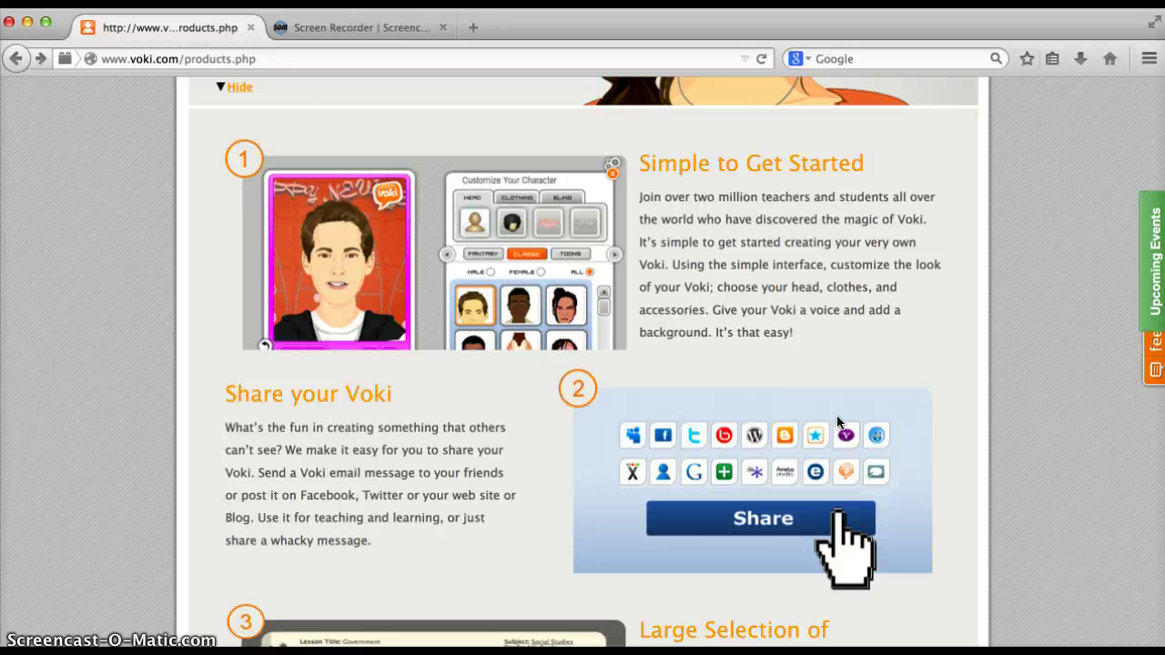
scroll(837, 422, down, 6)
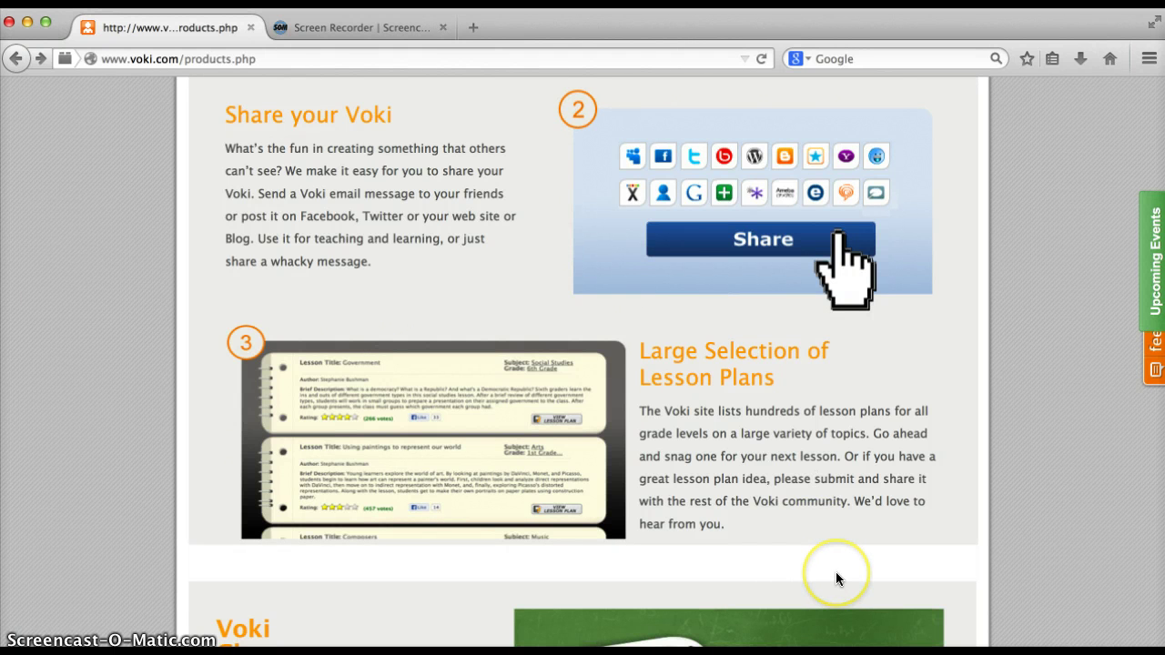
scroll(710, 473, down, 2)
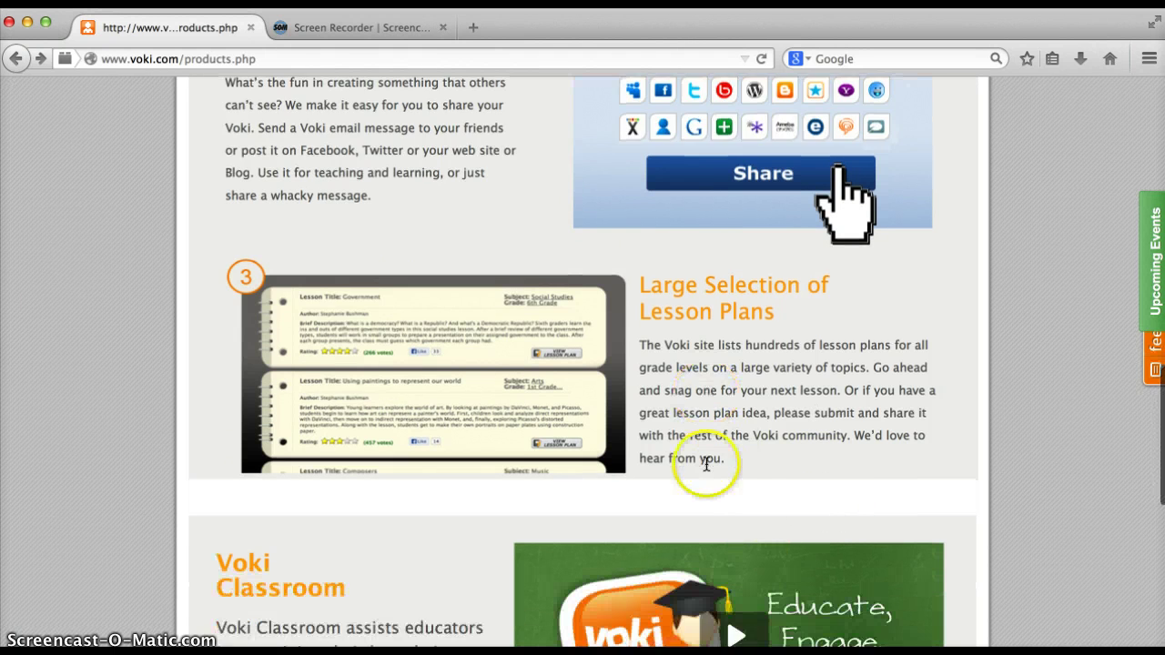
scroll(468, 447, down, 4)
scroll(457, 421, up, 10)
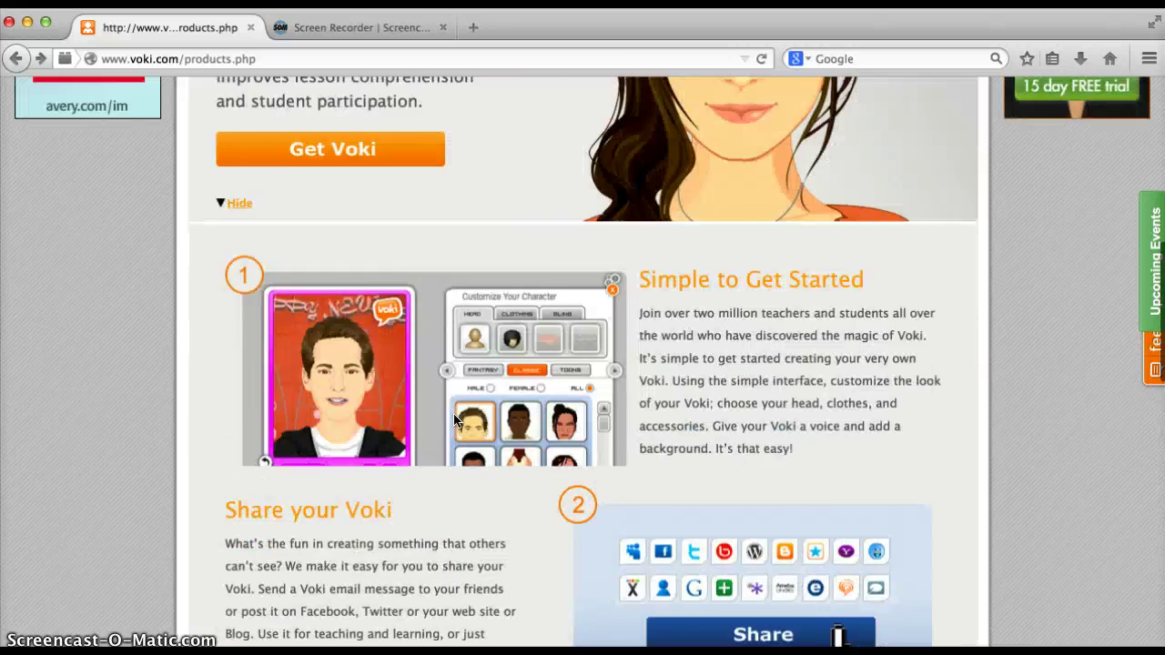
scroll(455, 420, up, 10)
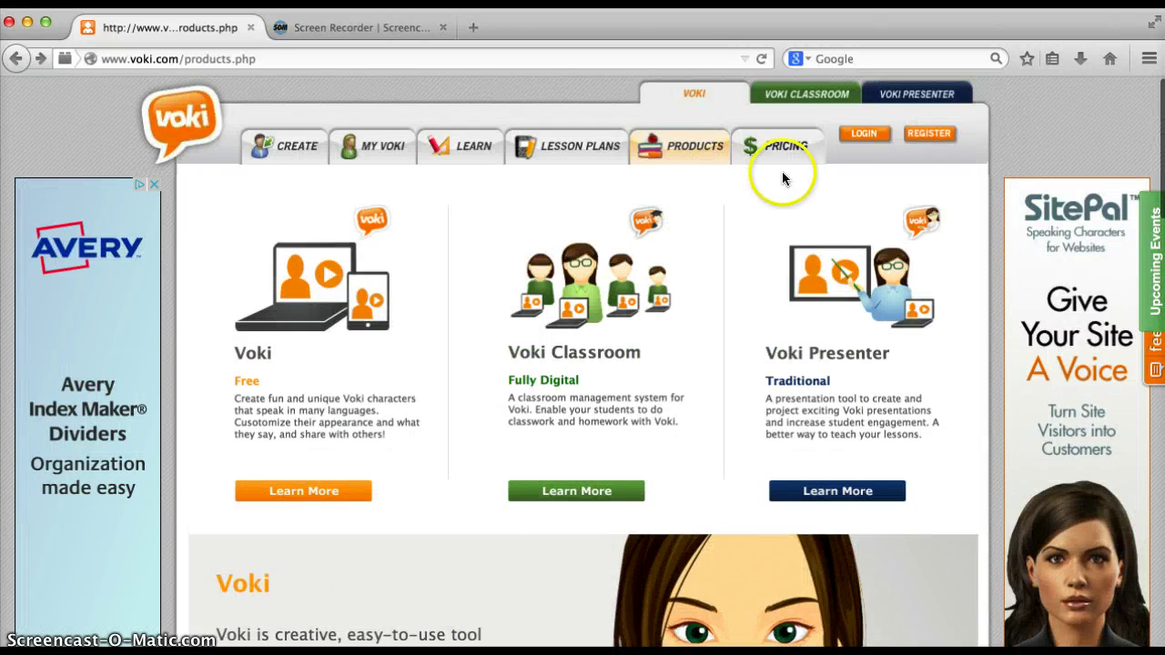
click(786, 153)
scroll(534, 261, down, 10)
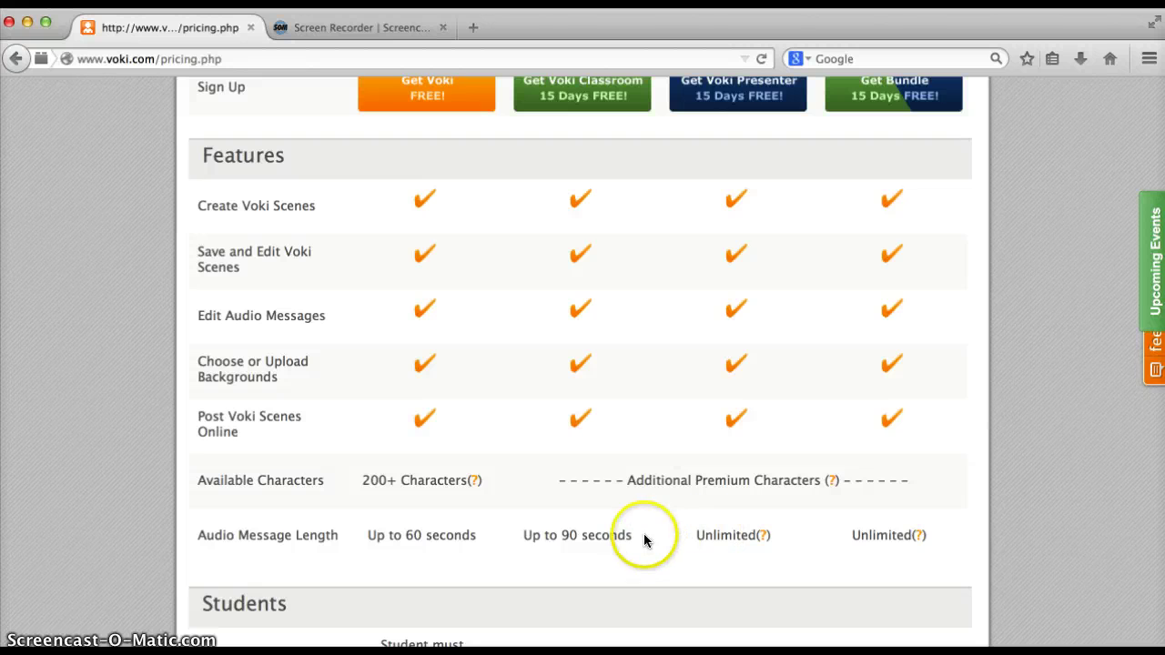
scroll(594, 407, up, 10)
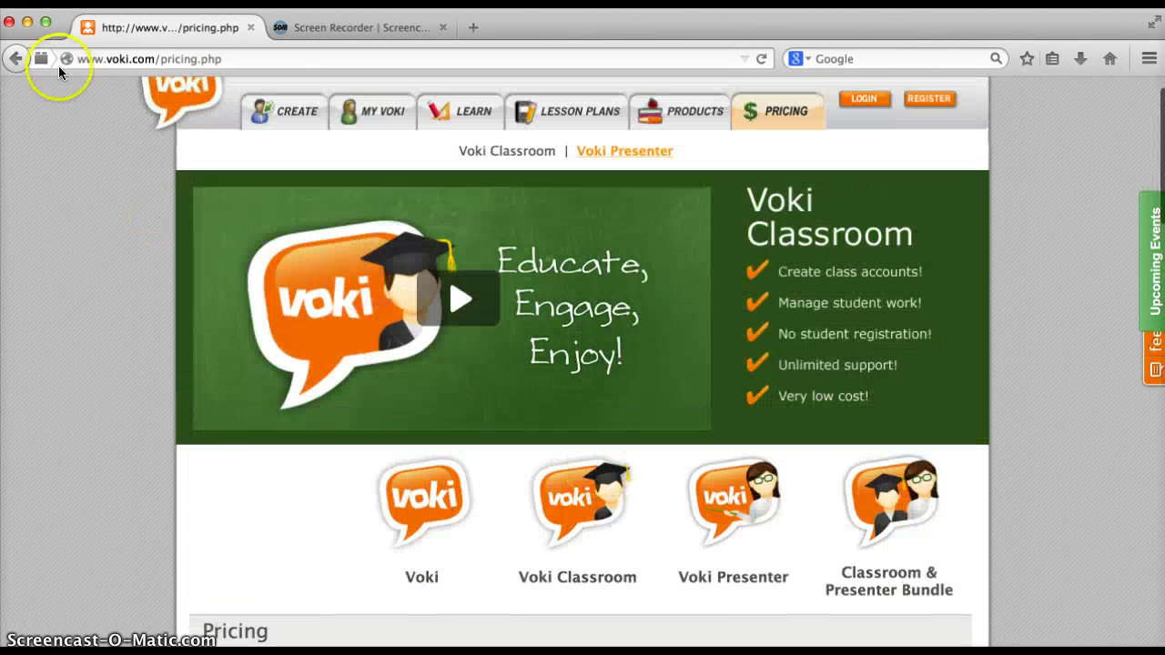
click(15, 58)
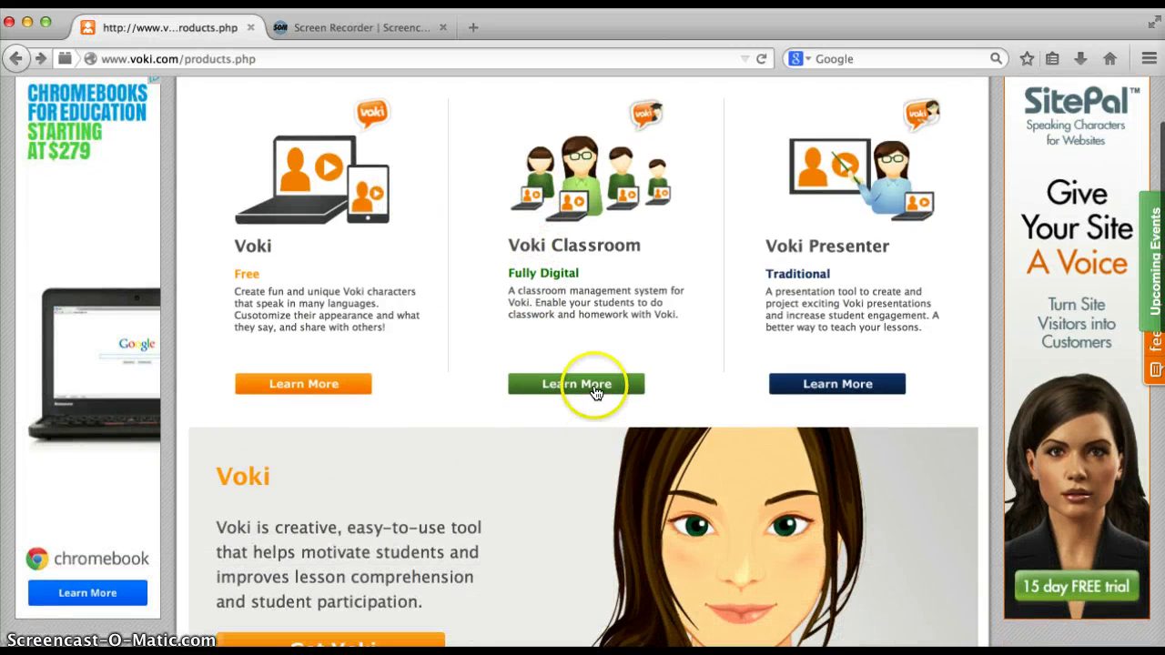
click(589, 385)
scroll(578, 315, down, 2)
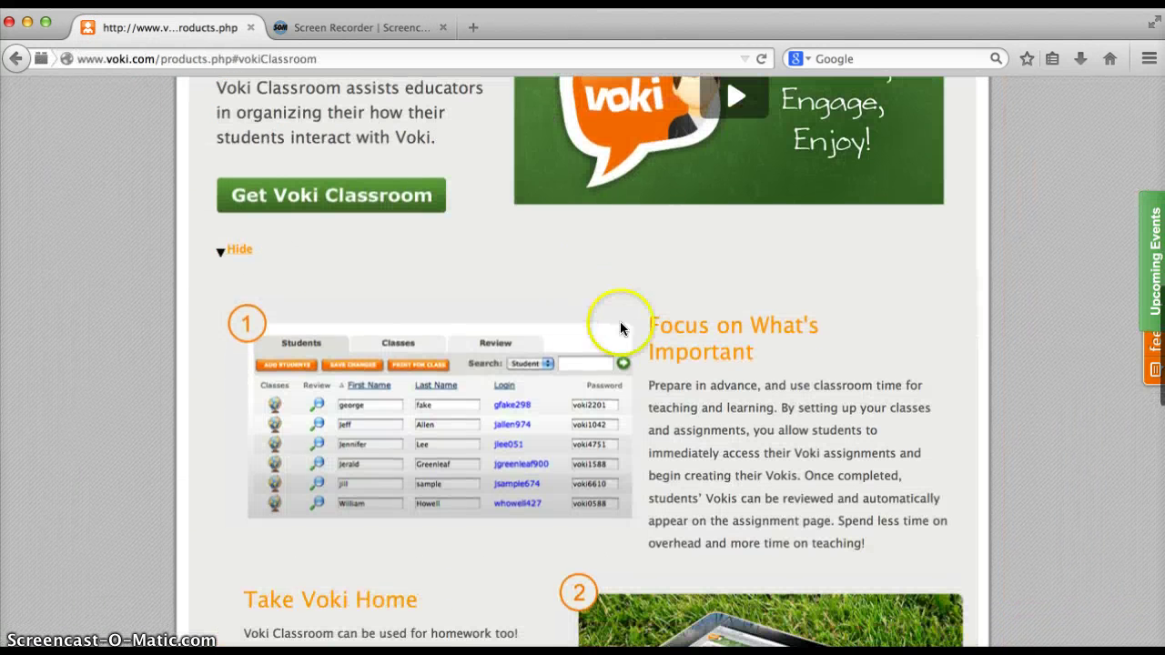
click(797, 374)
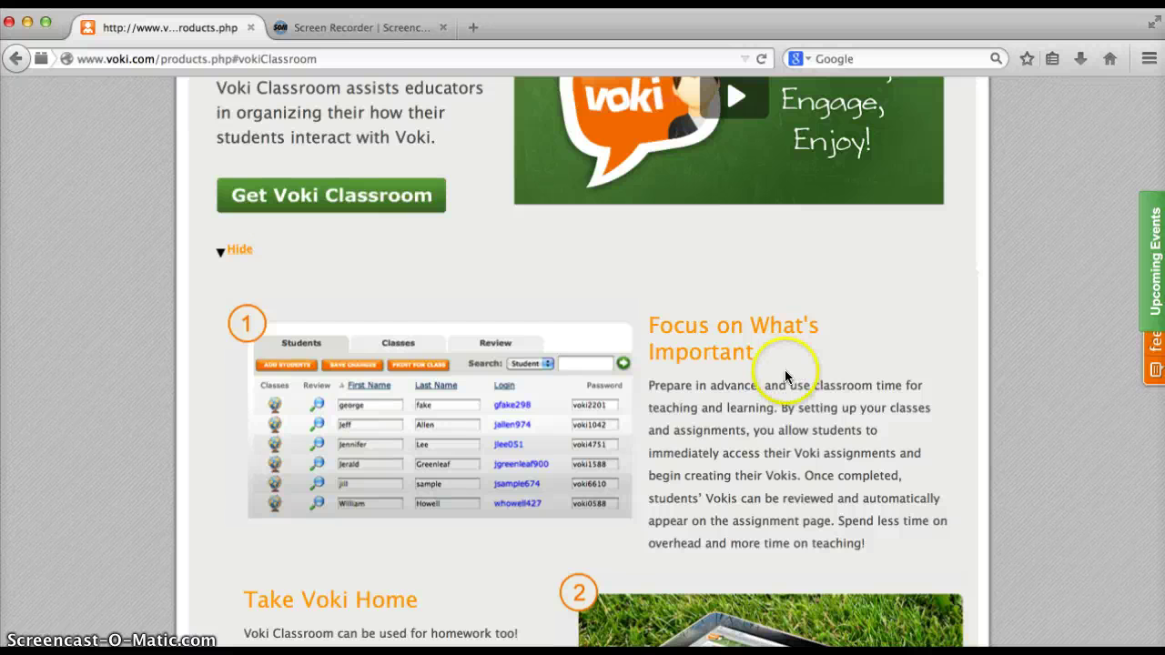
scroll(790, 375, down, 2)
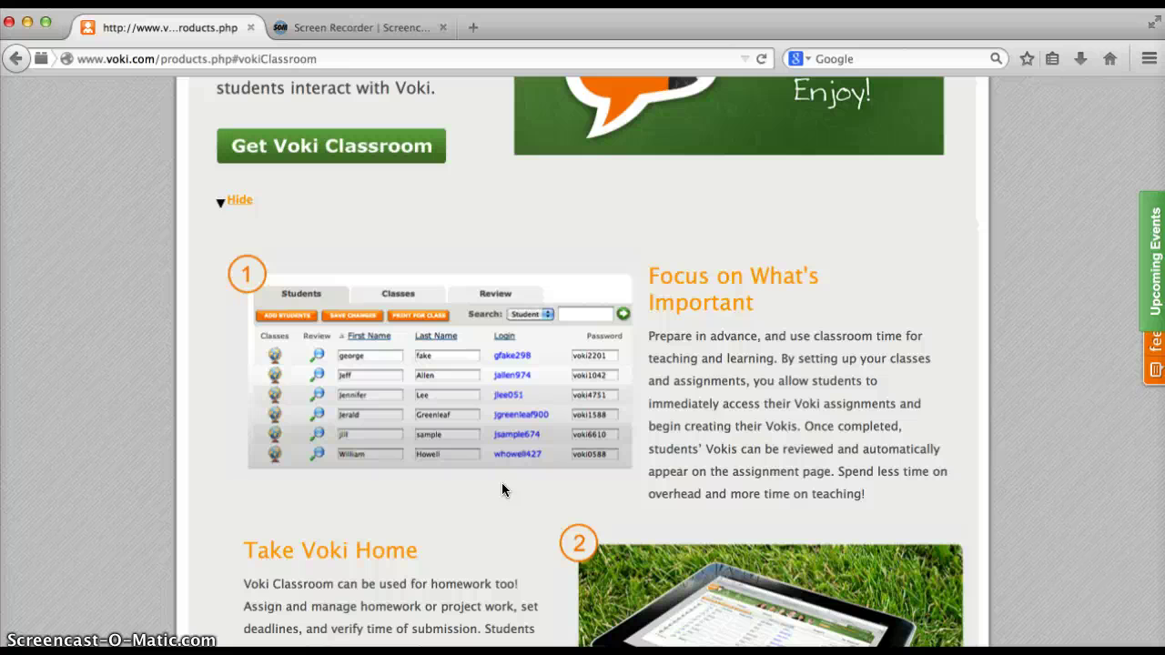
click(534, 559)
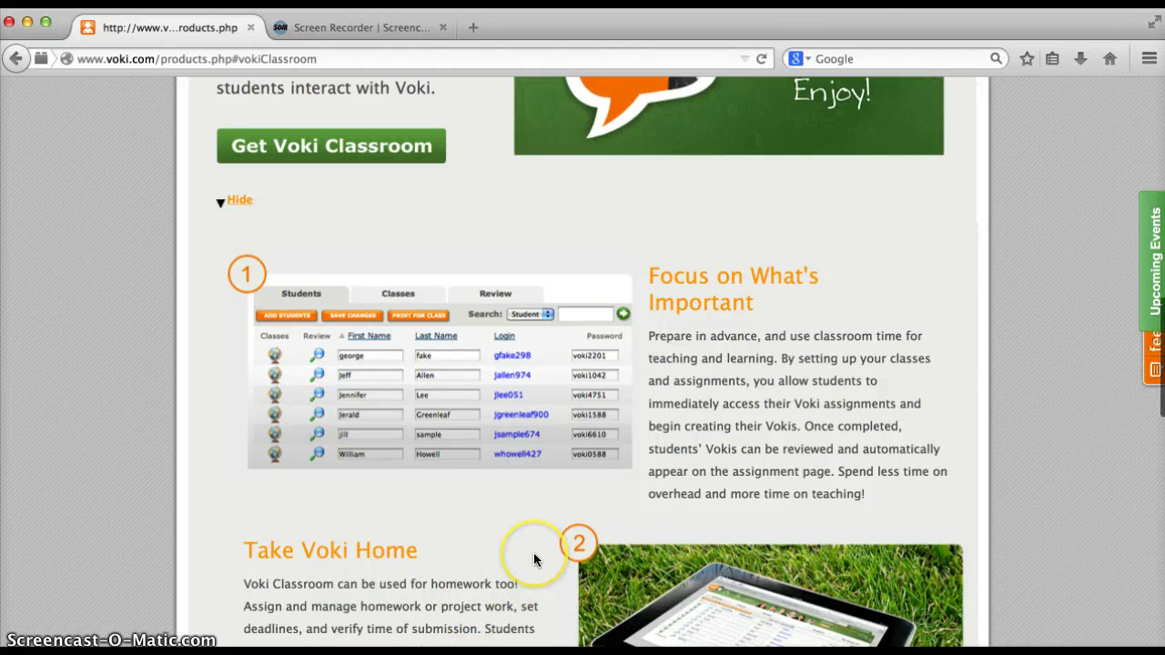
scroll(534, 559, down, 5)
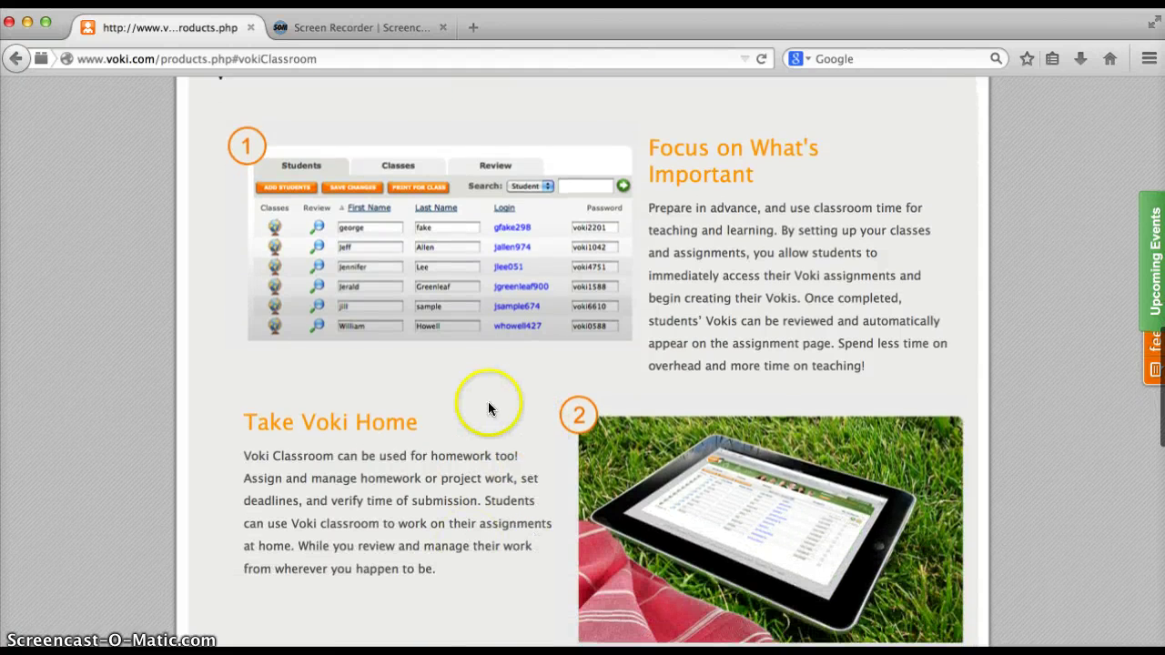
scroll(488, 403, down, 5)
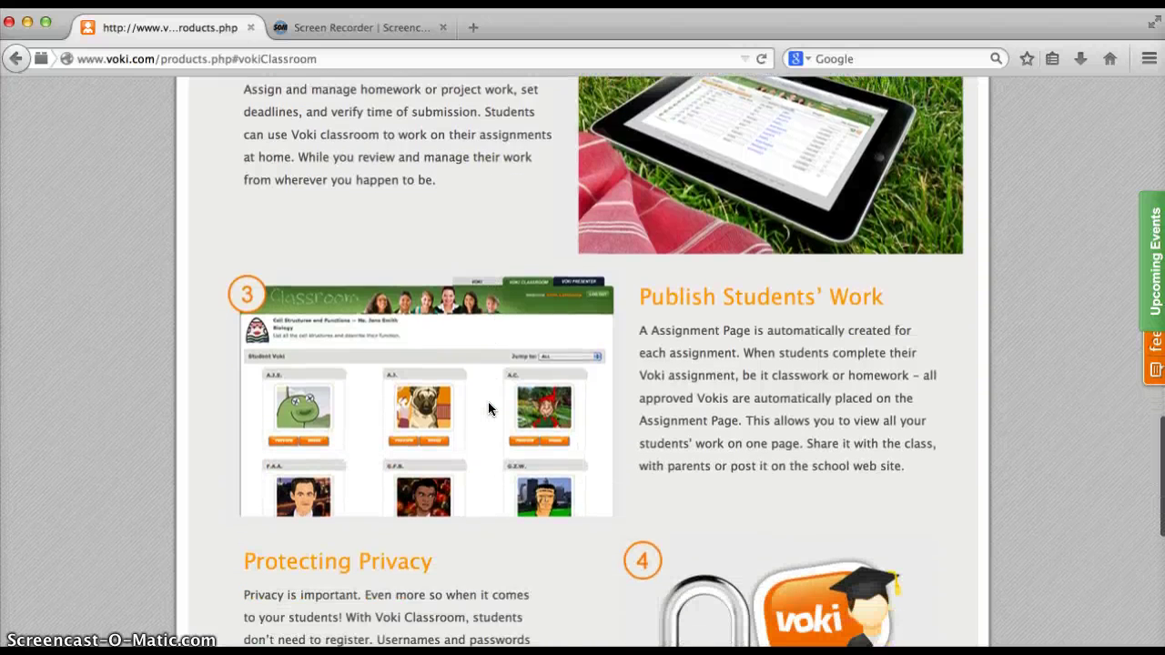
scroll(489, 410, down, 2)
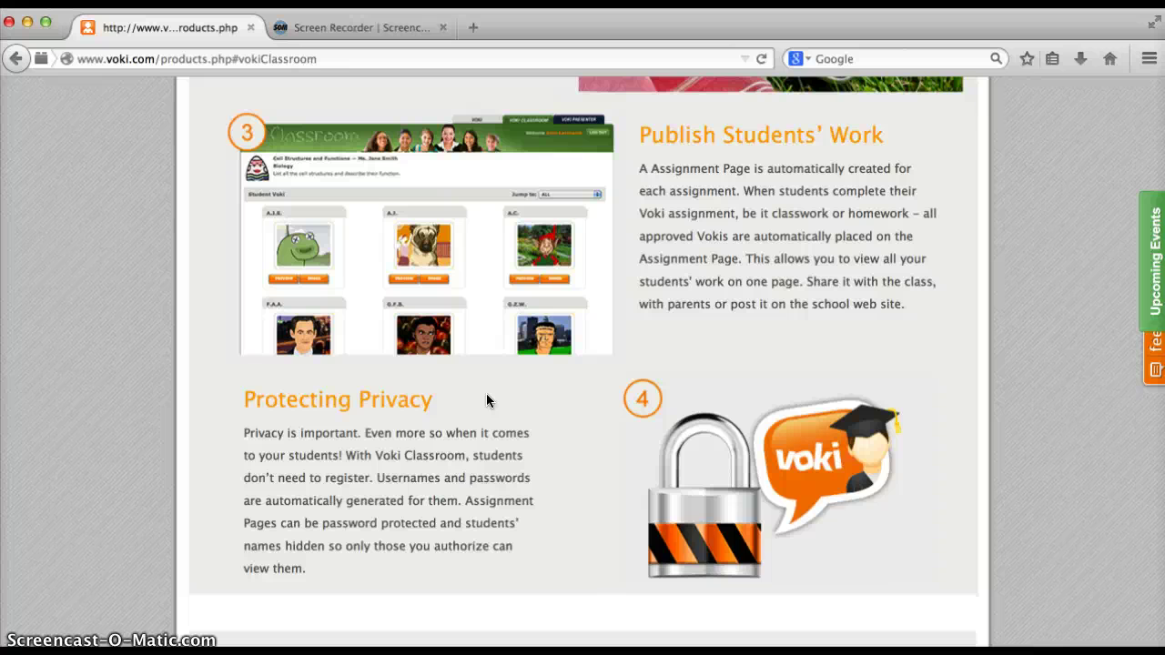
scroll(487, 394, up, 2)
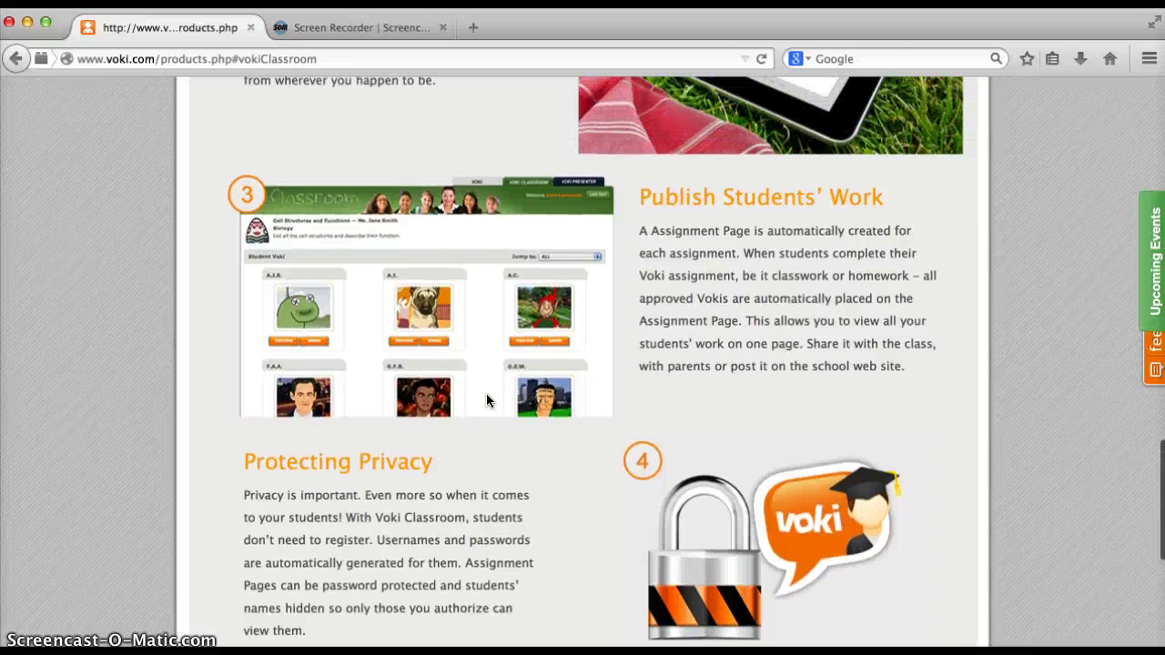
scroll(487, 397, up, 10)
scroll(486, 401, up, 5)
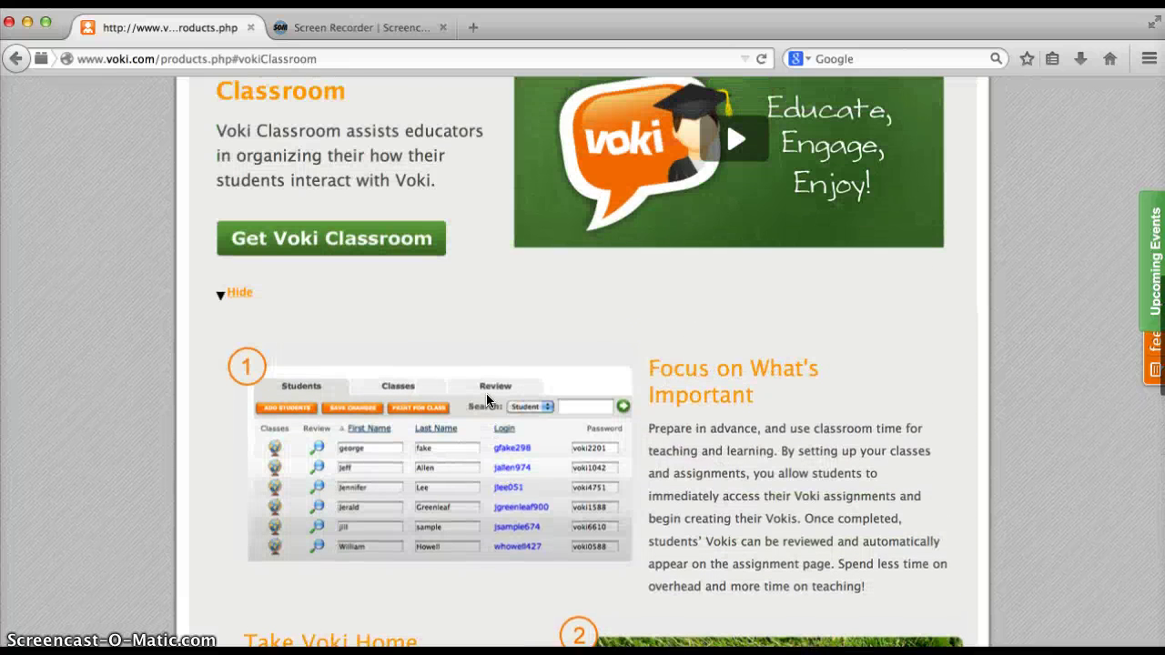
scroll(486, 400, up, 14)
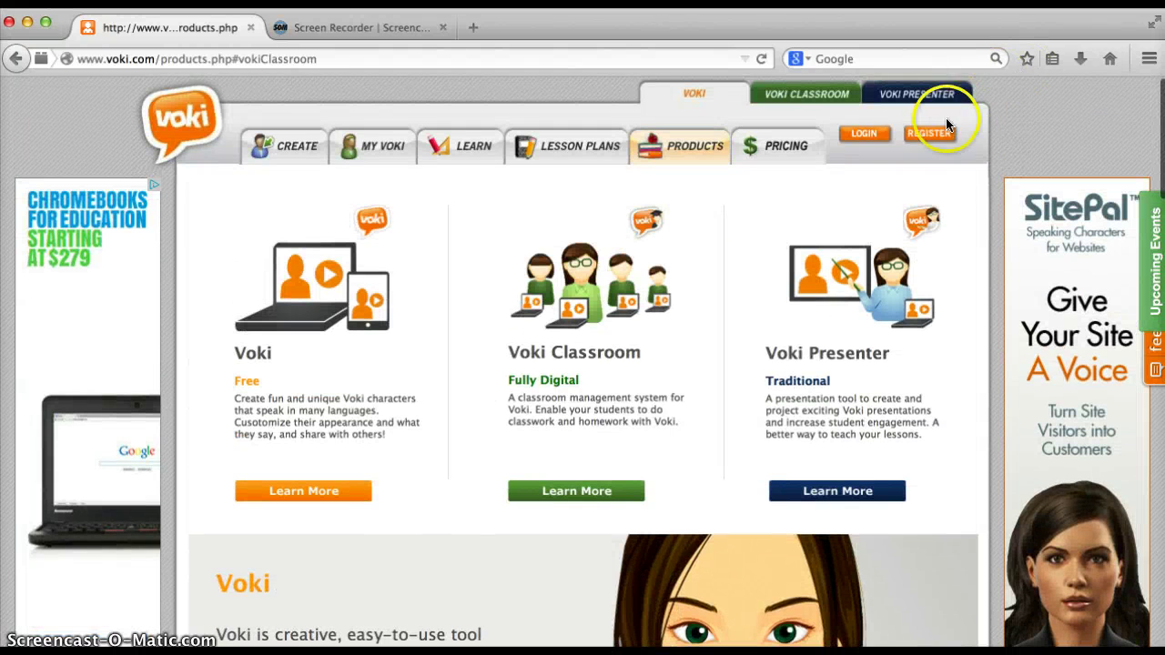
Log in to the existing Voki account with its email and password to reach My Voki
click(928, 133)
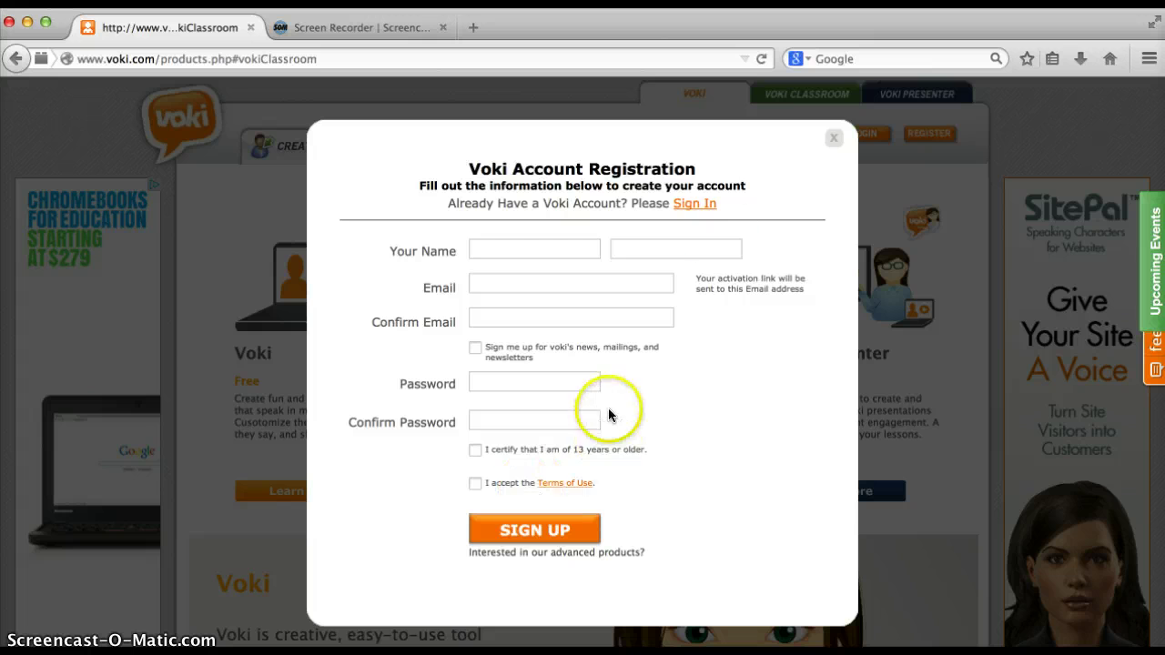
click(710, 205)
click(428, 344)
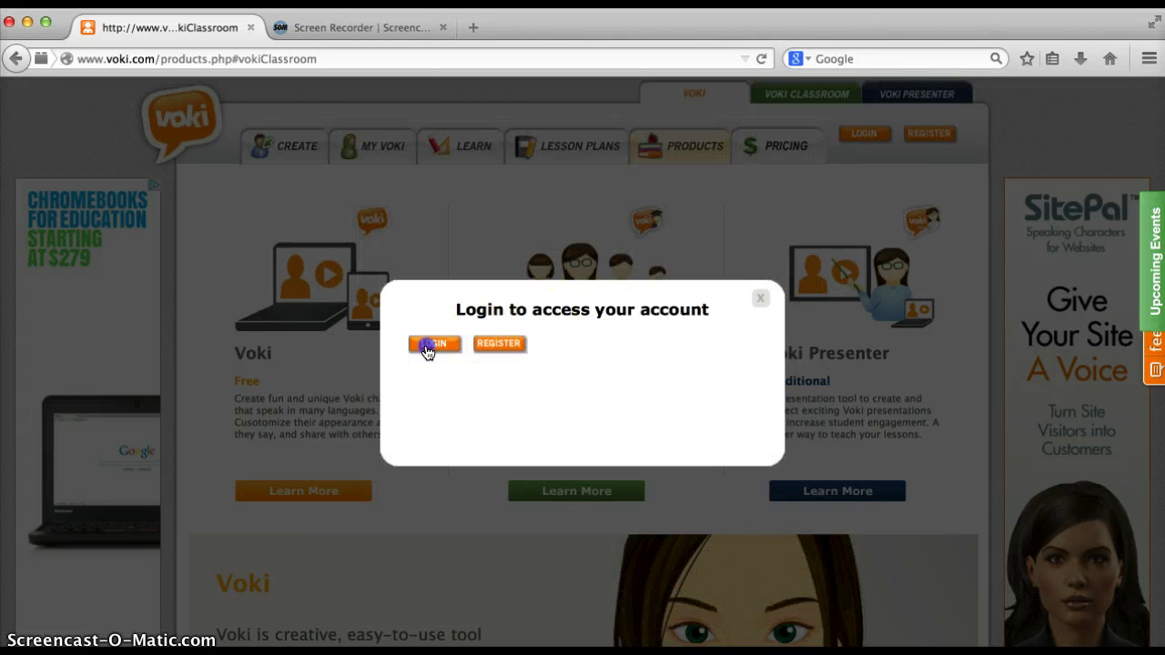
click(553, 307)
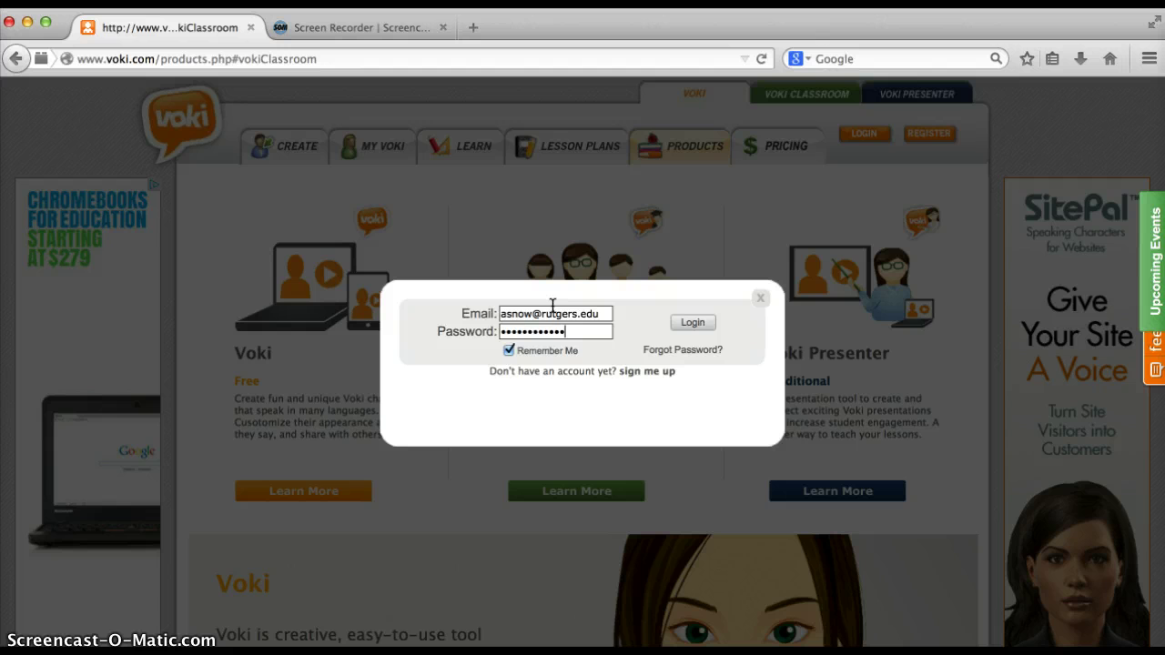
click(691, 323)
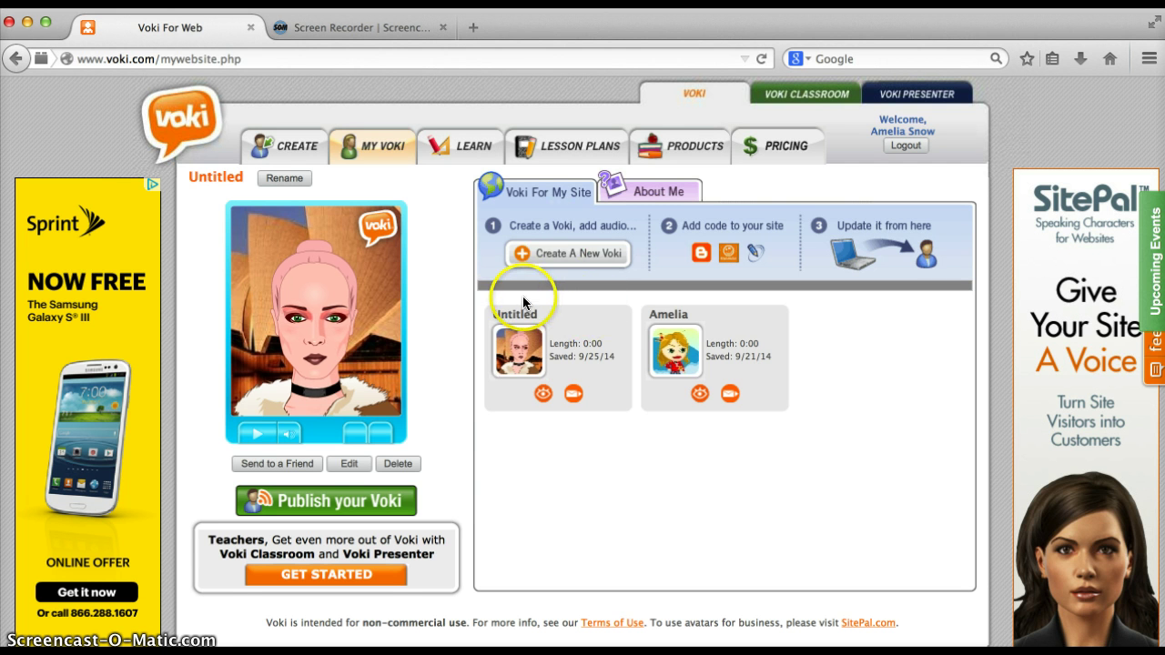
Load the CREATE editor with the default helmeted skull-faced avatar and its Character Style options
click(297, 156)
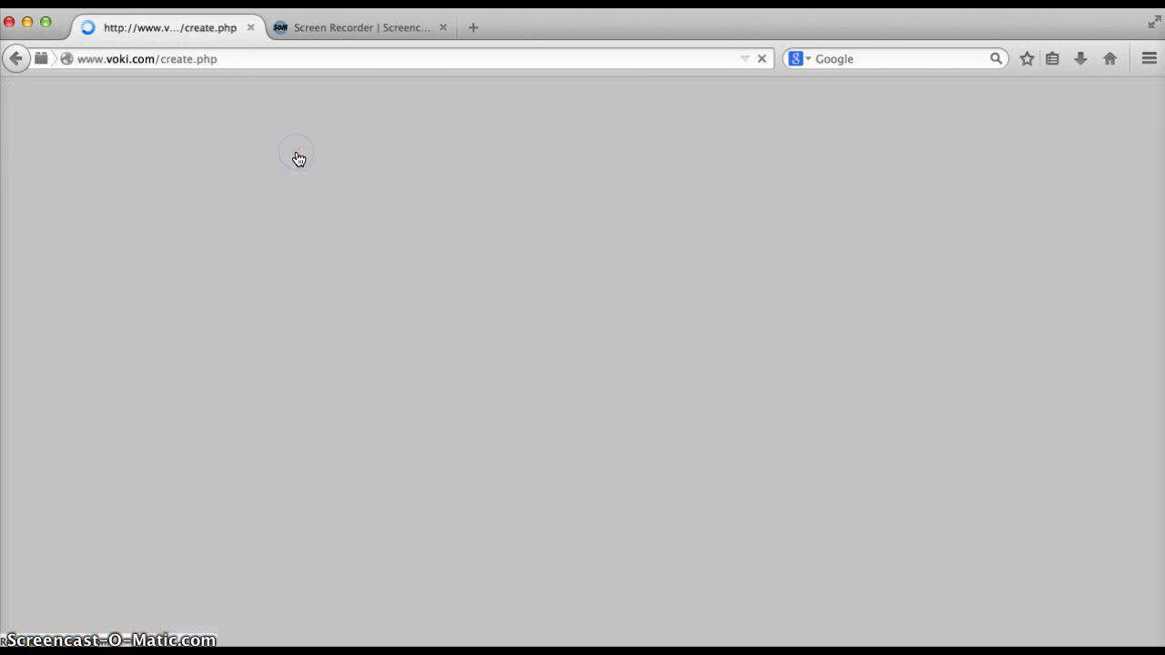
scroll(520, 318, down, 2)
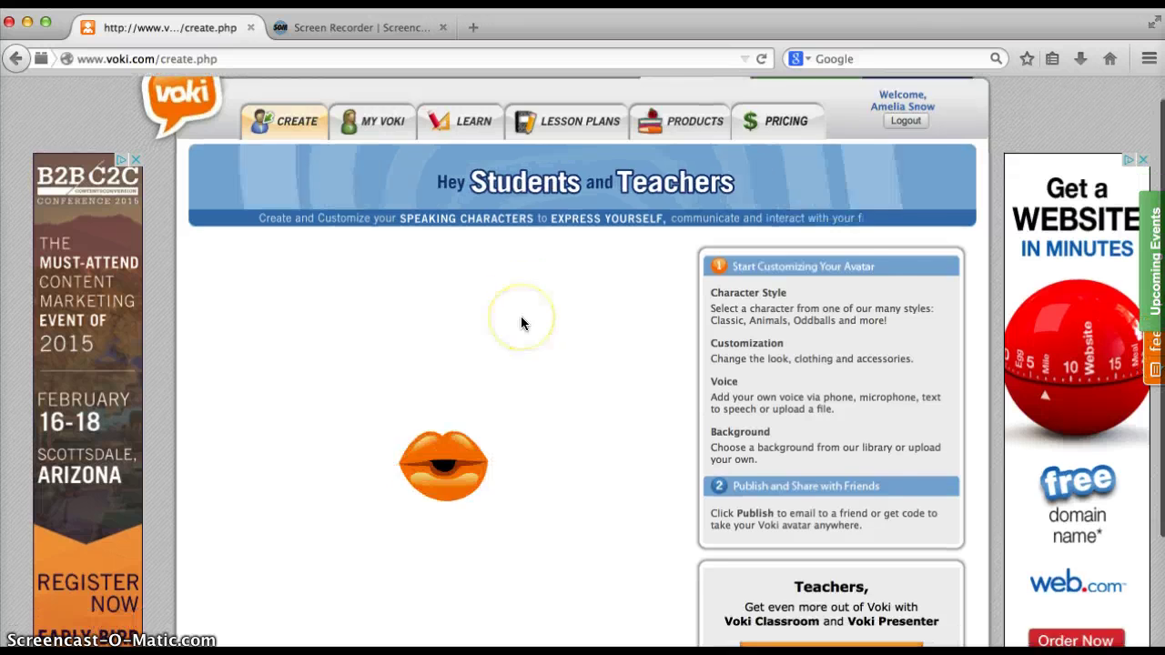
scroll(521, 323, down, 1)
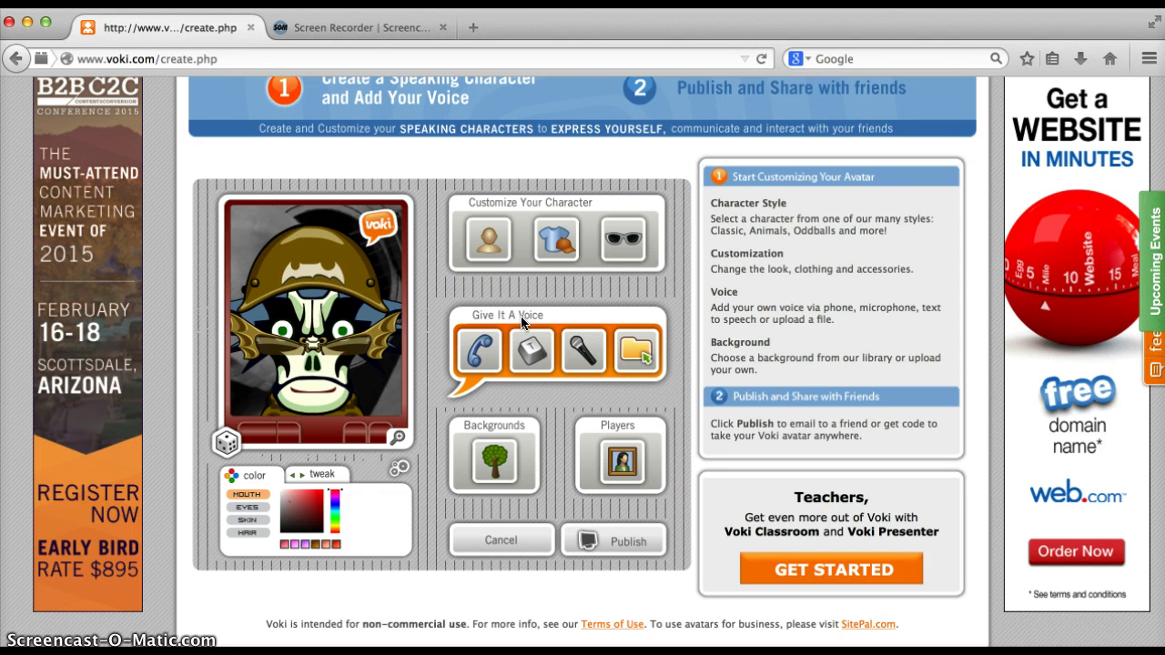
click(694, 205)
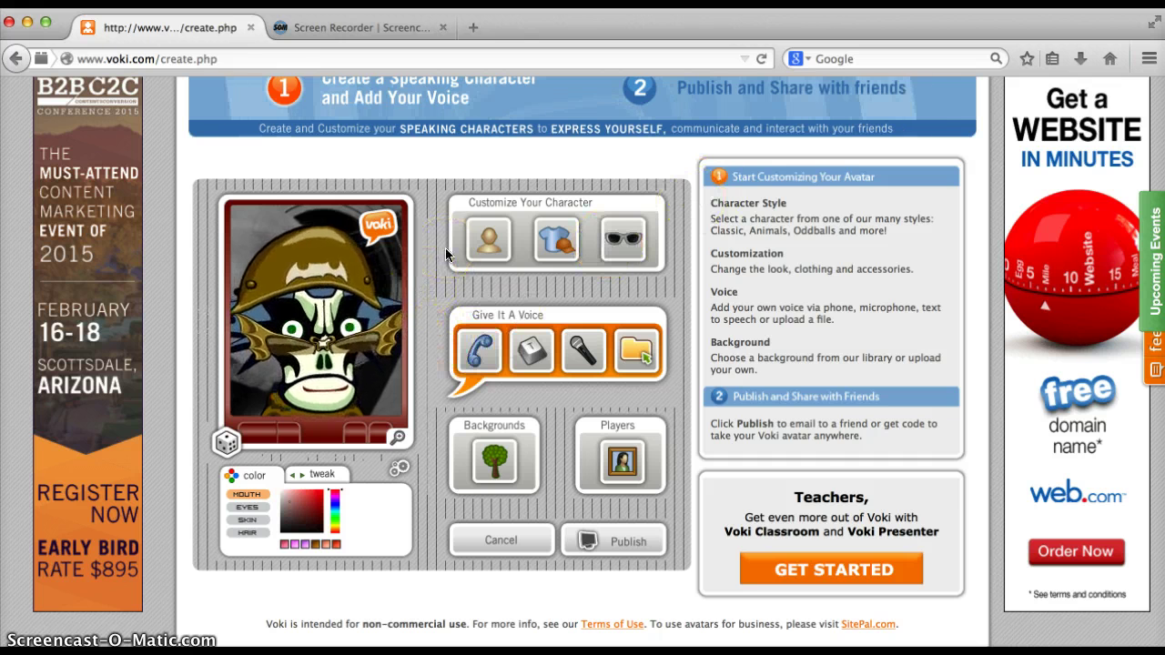
click(477, 254)
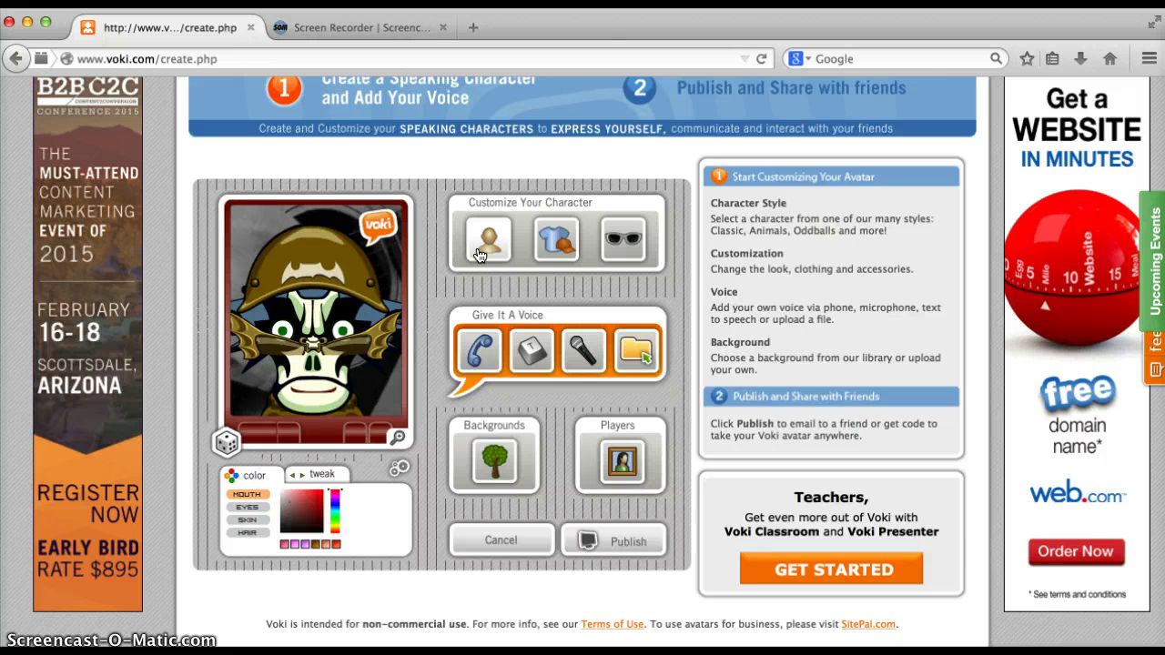
Show the character heads and browse the VIP, Politician and Holiday categories
click(486, 248)
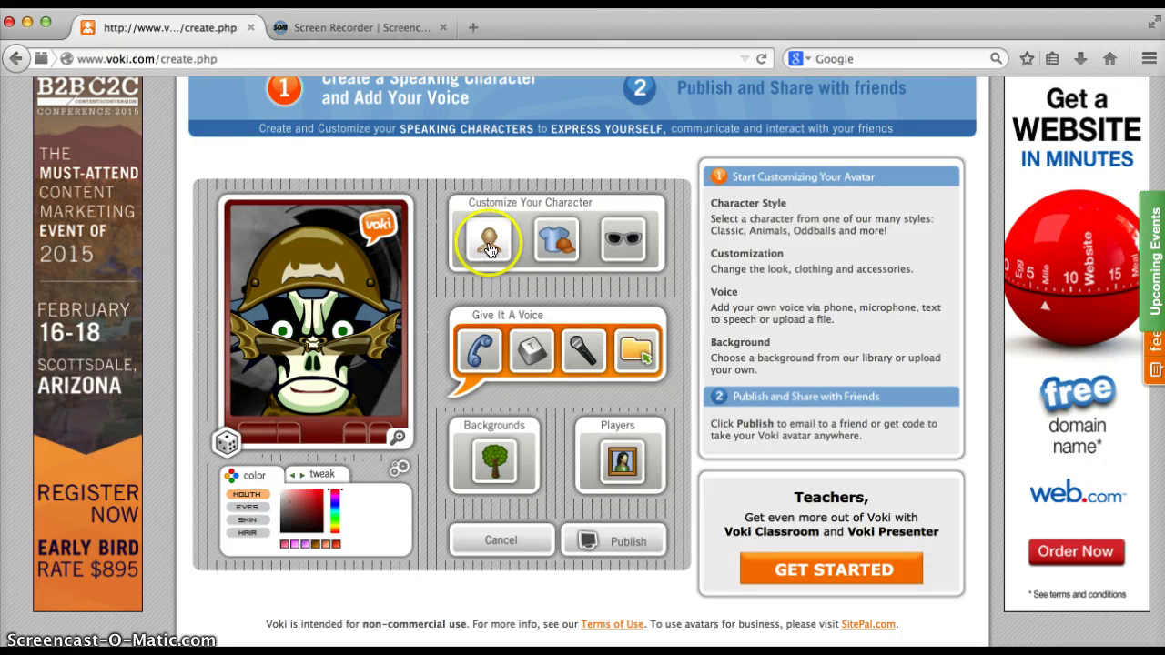
click(489, 247)
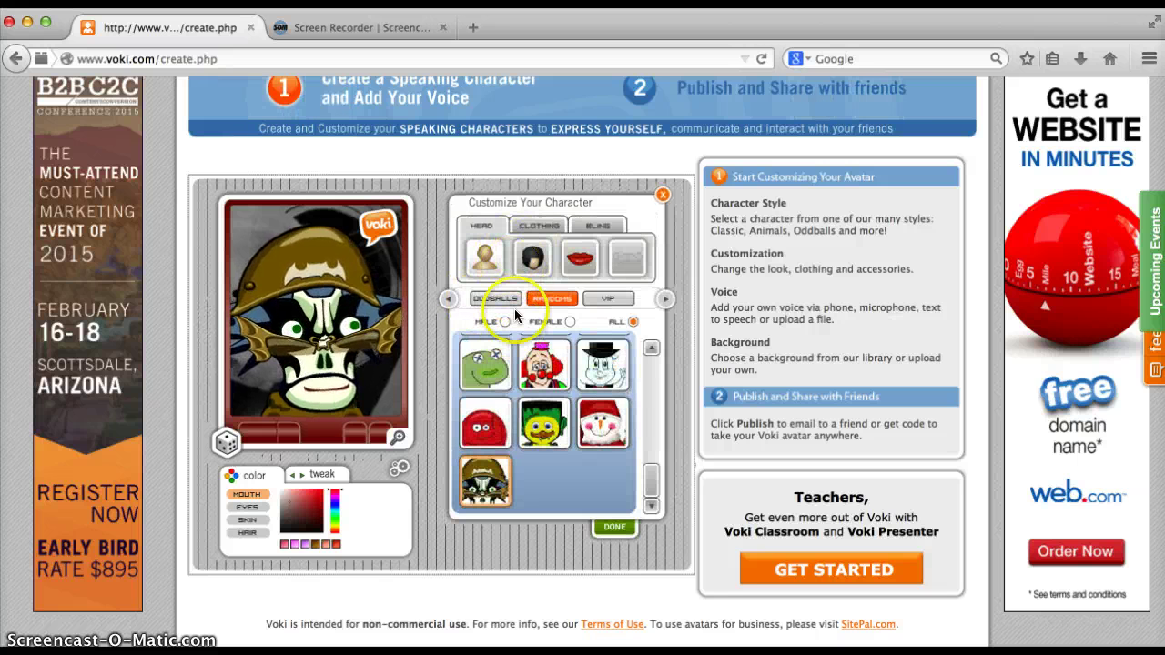
click(547, 300)
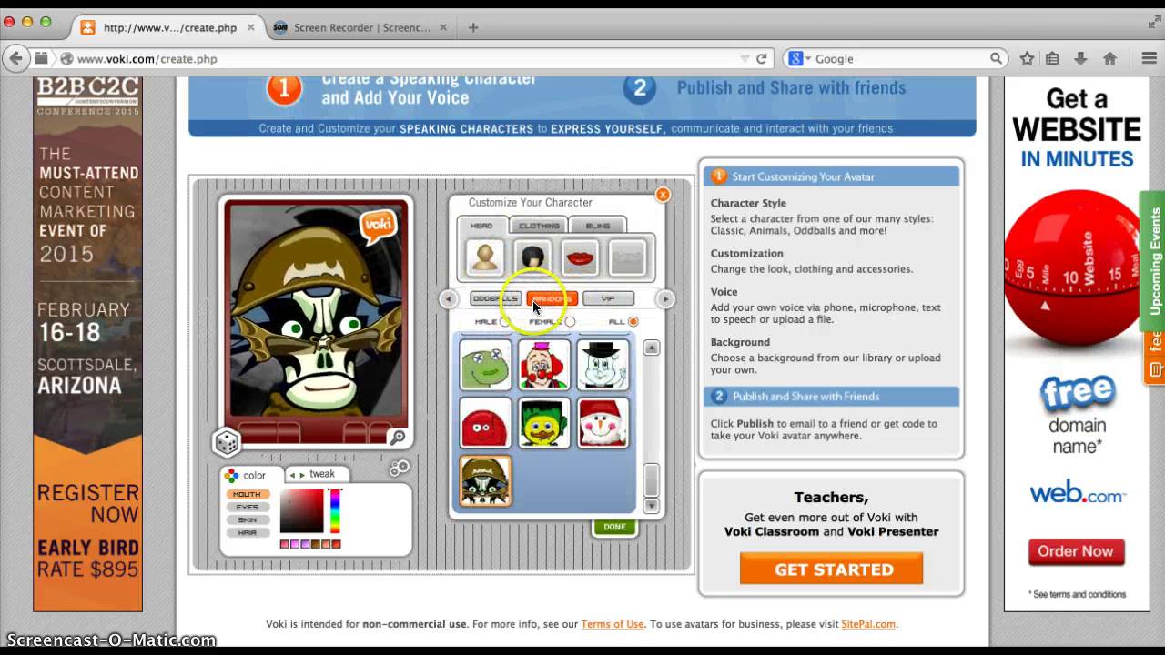
click(606, 302)
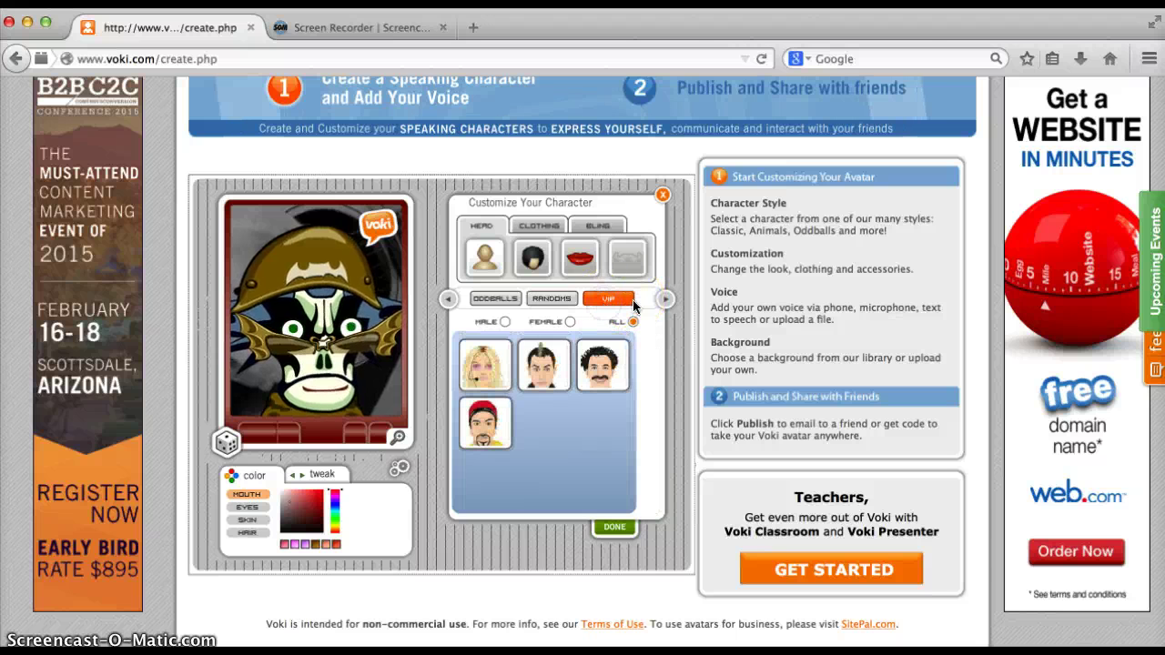
click(666, 299)
click(605, 306)
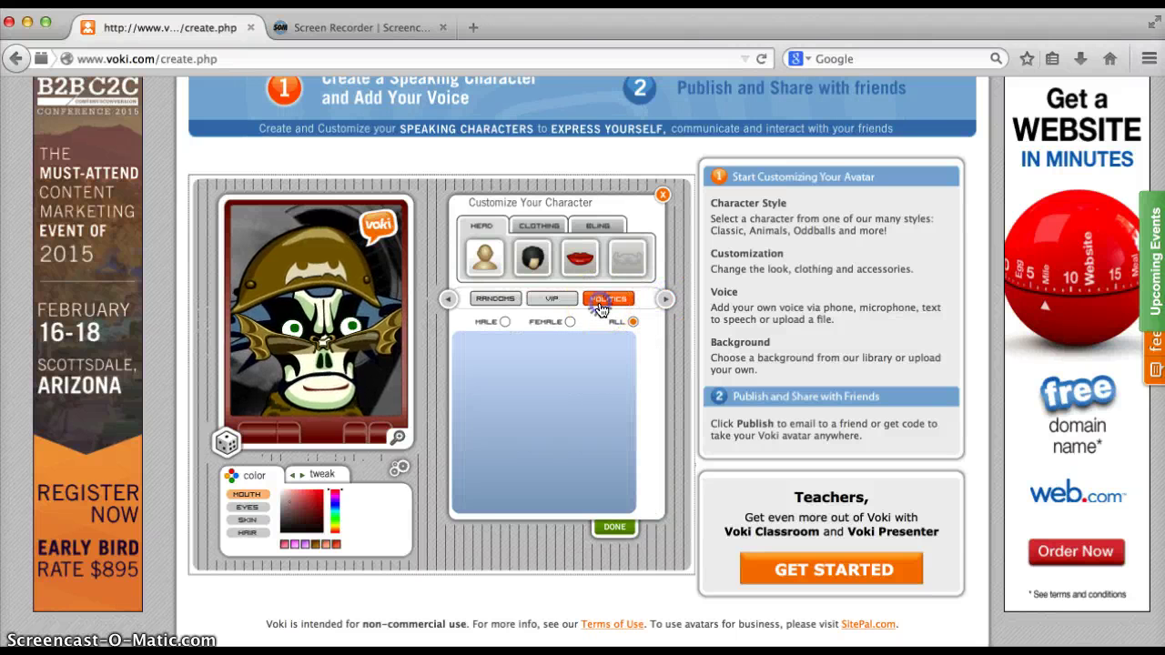
click(664, 300)
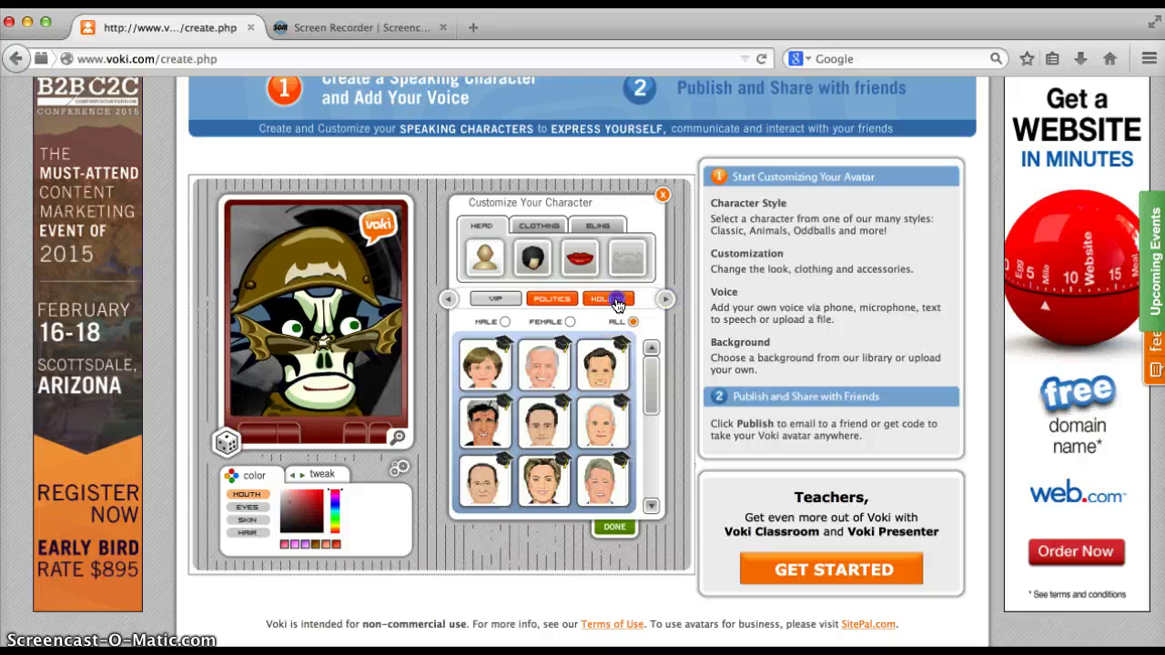
click(608, 299)
click(663, 299)
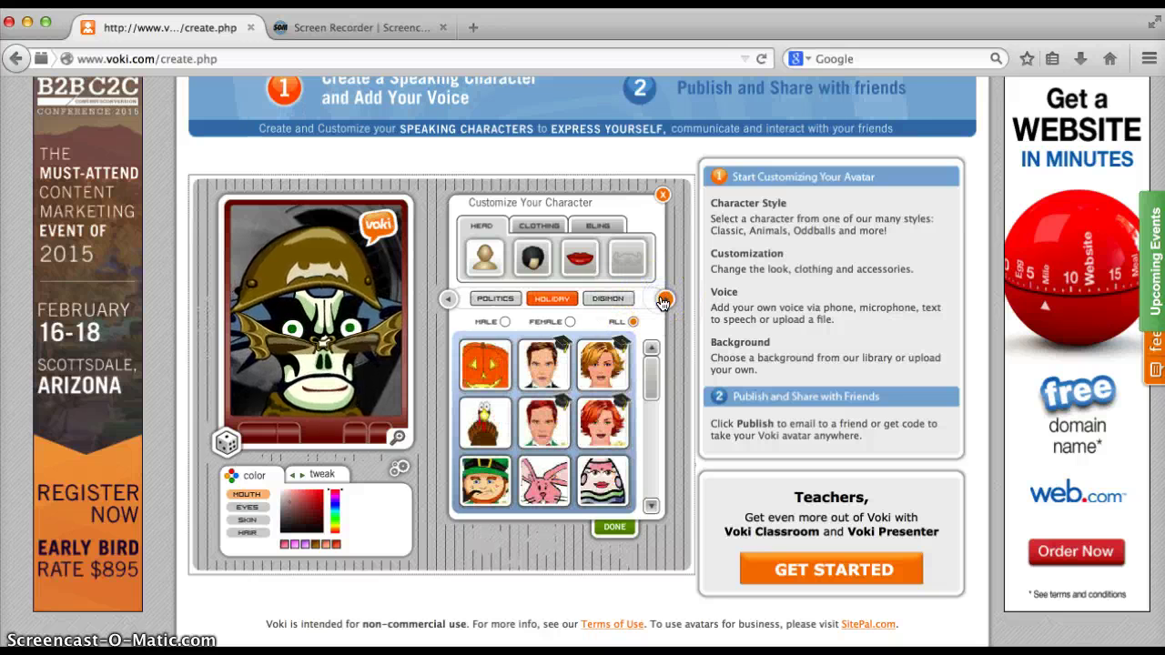
Browse further head categories: Dogs, Cats, World and Beach
click(667, 300)
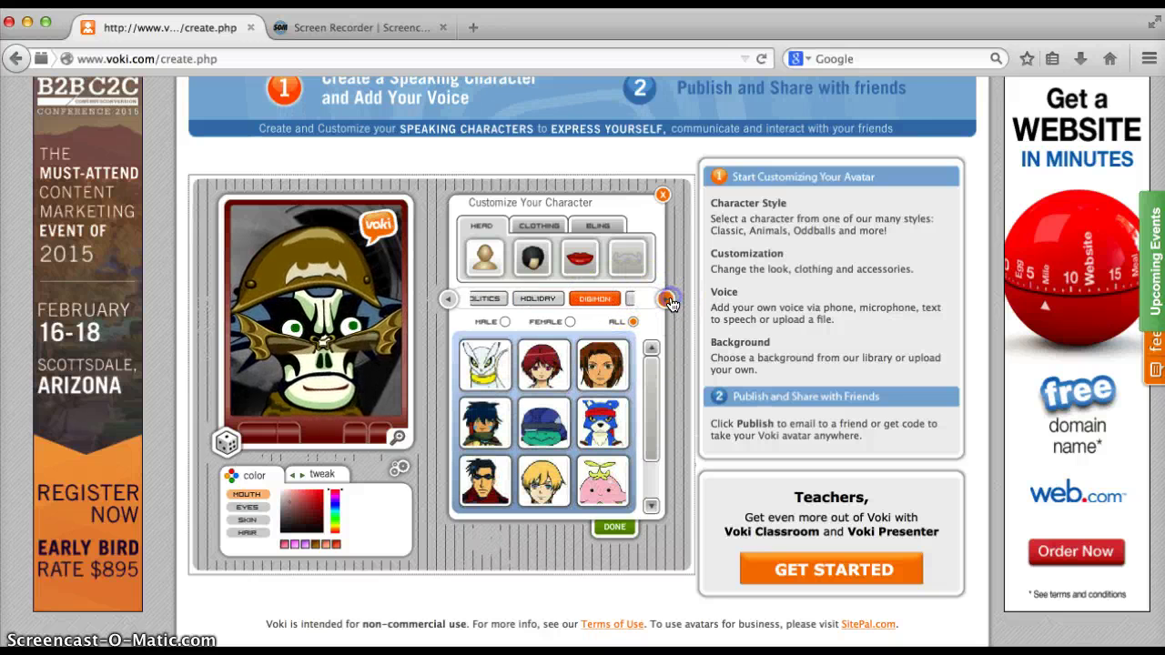
click(628, 300)
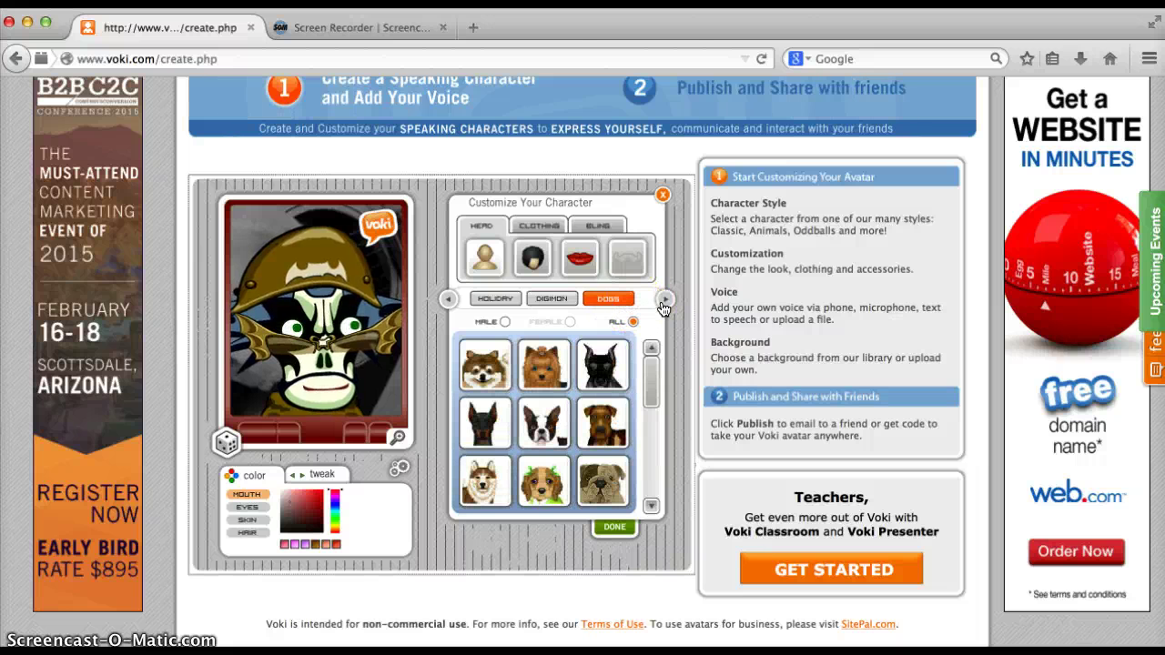
click(665, 301)
click(622, 298)
click(673, 303)
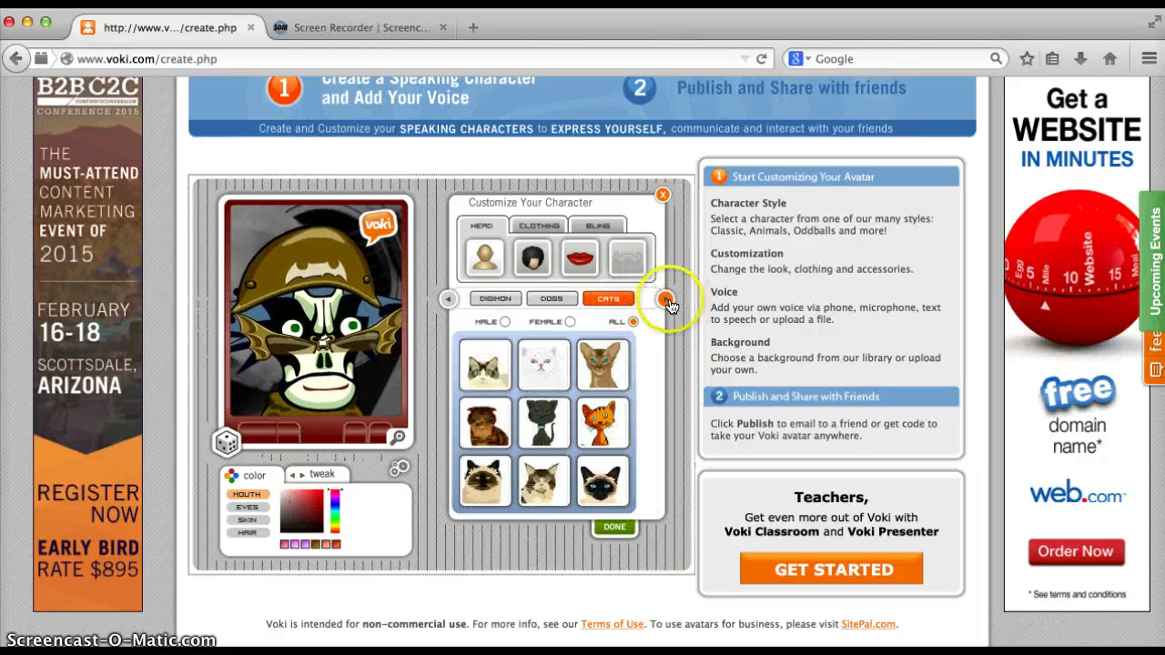
click(667, 301)
click(538, 294)
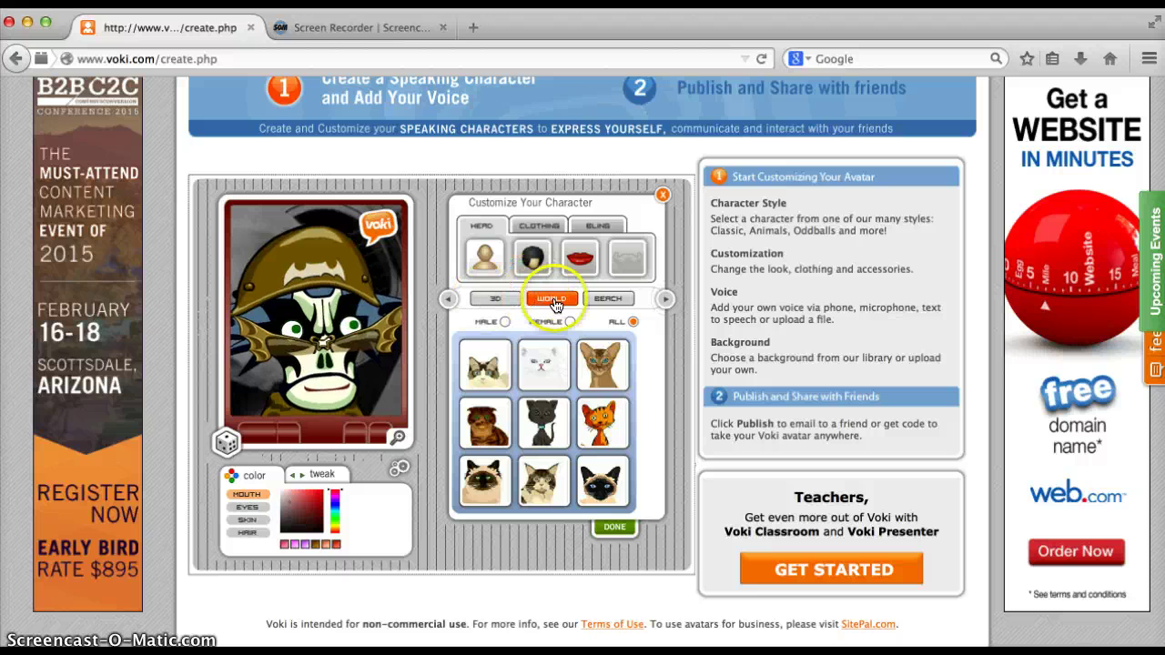
click(609, 303)
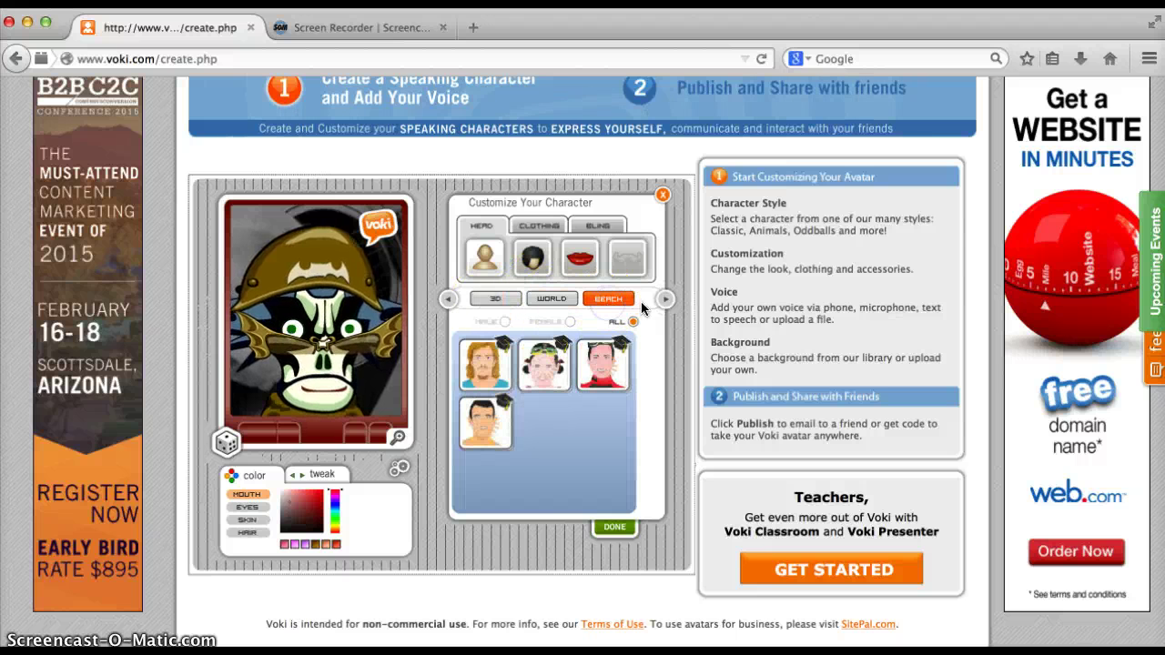
click(665, 300)
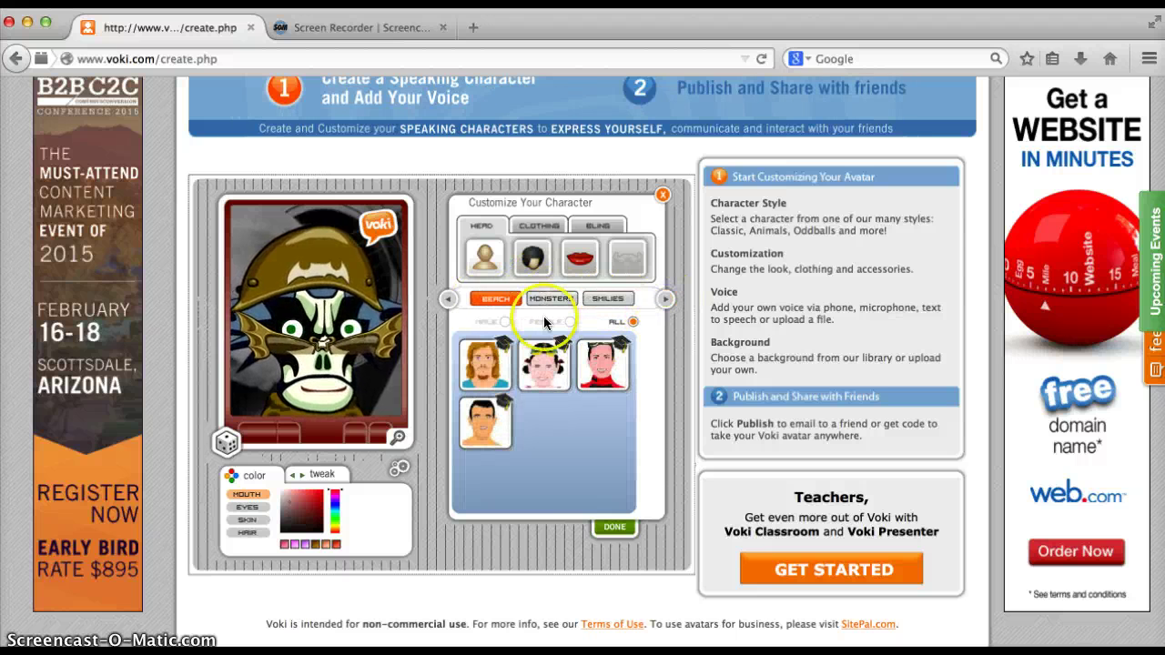
click(665, 301)
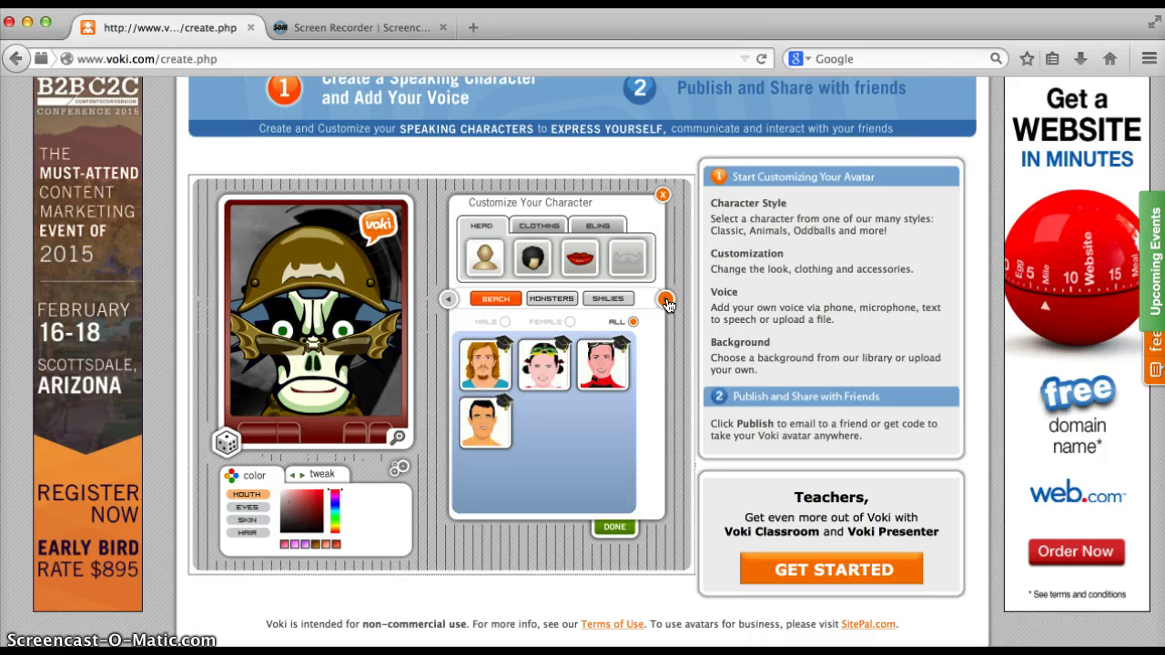
In the Classic heads, pick the dark-haired woman as the character
click(667, 300)
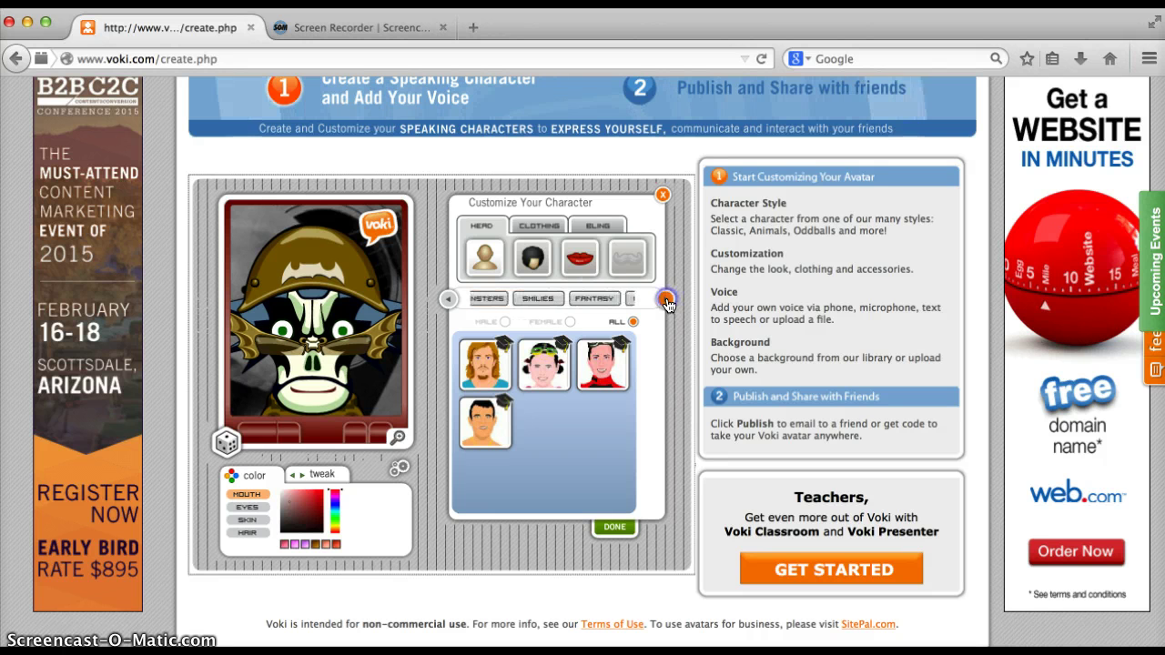
click(584, 337)
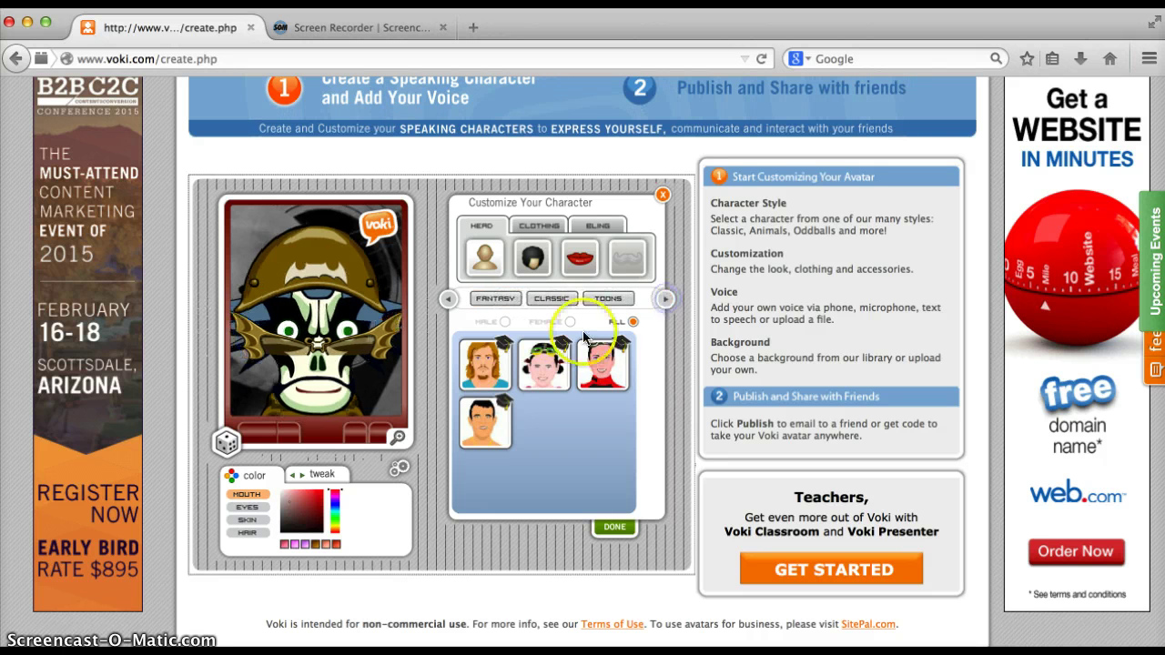
click(549, 301)
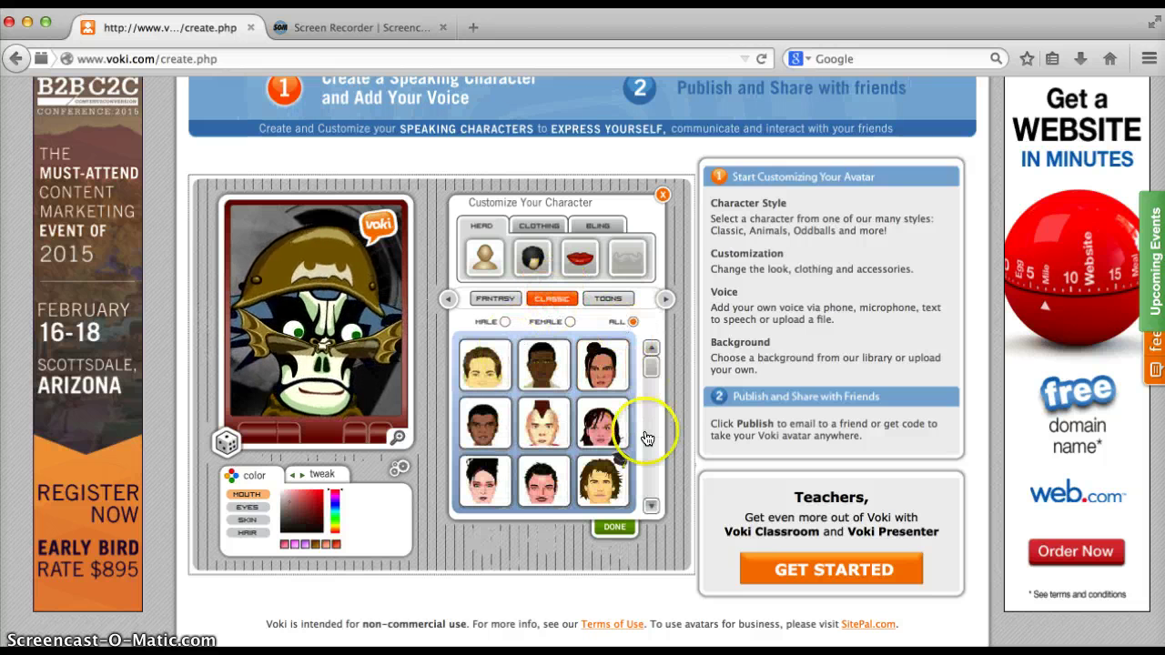
click(652, 507)
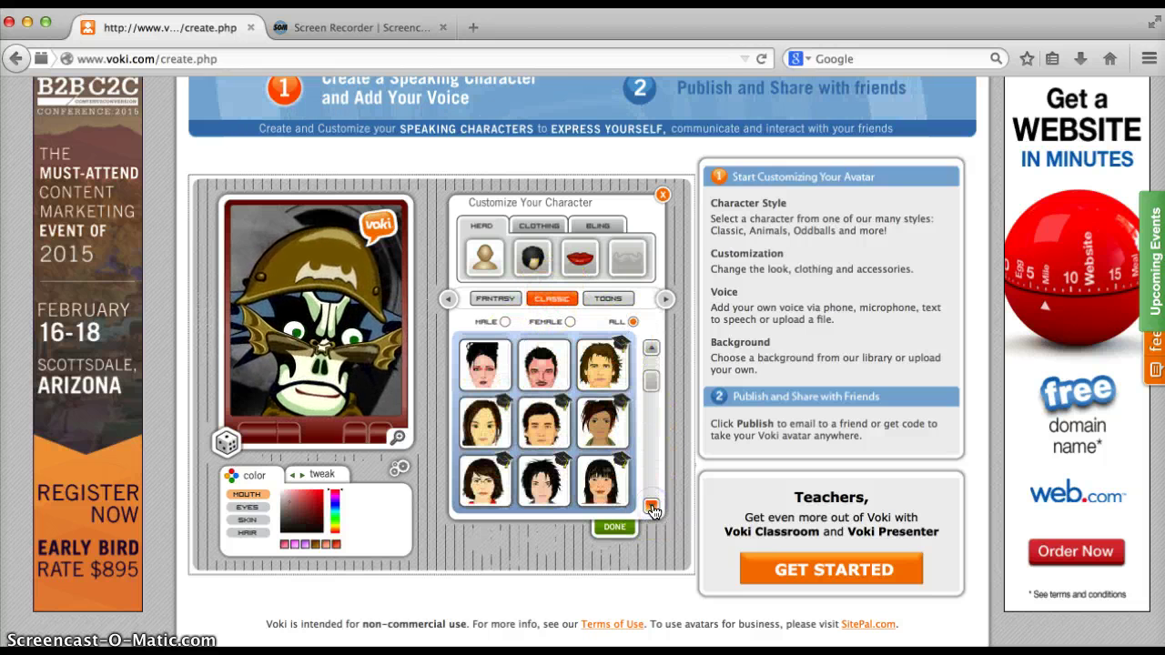
click(651, 347)
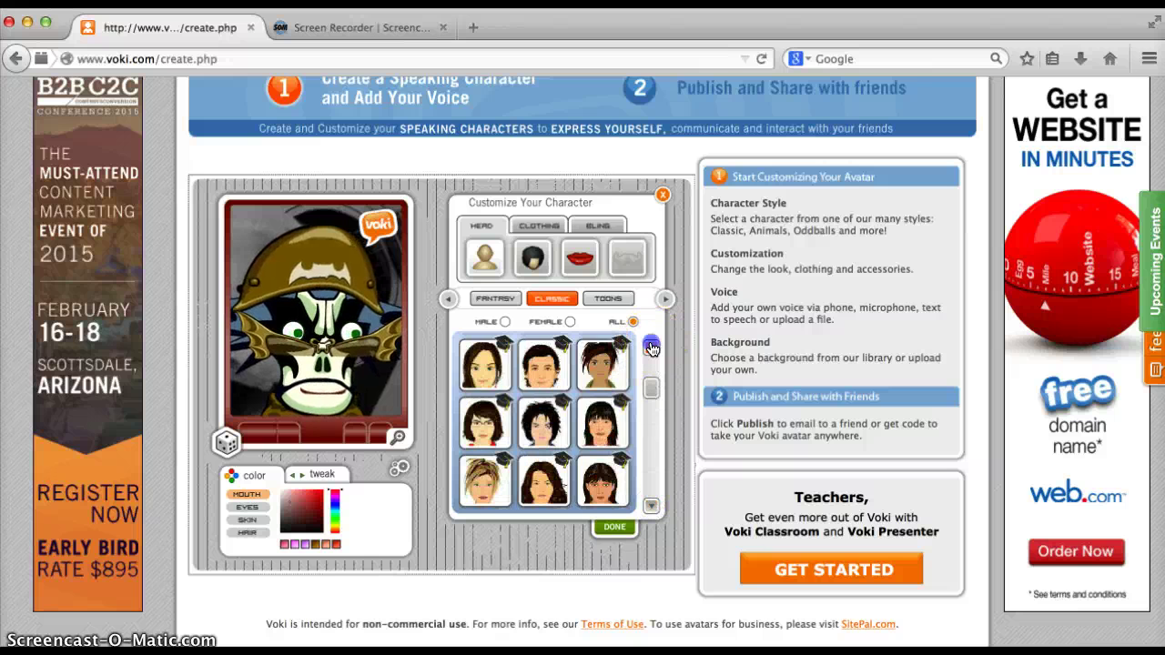
click(652, 348)
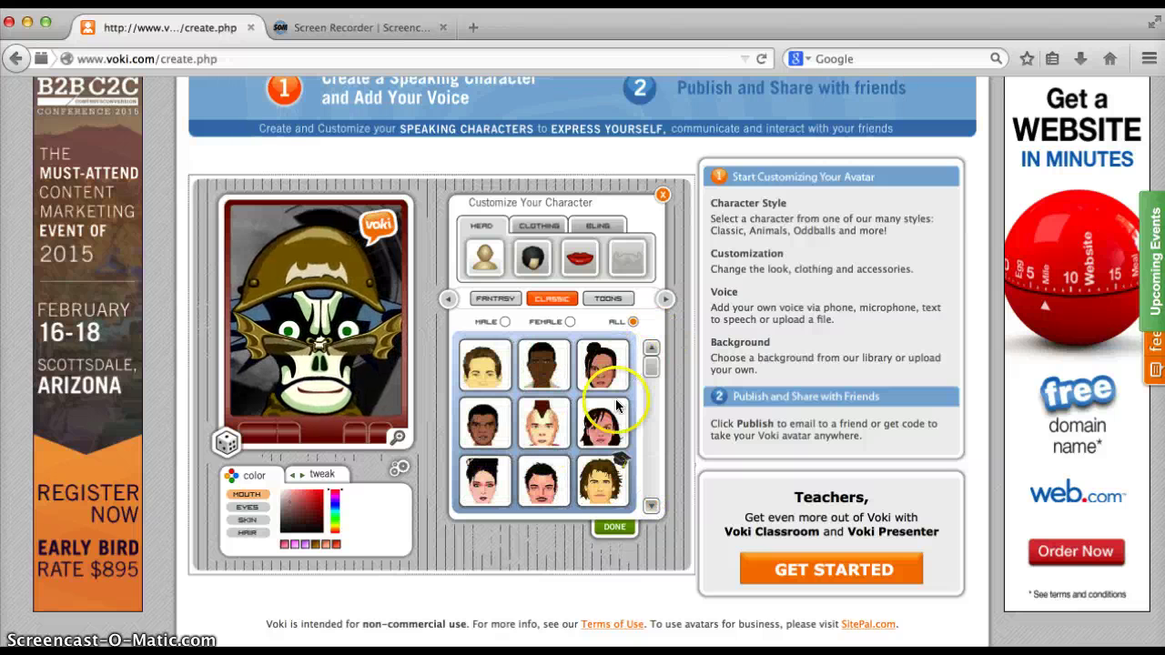
click(606, 425)
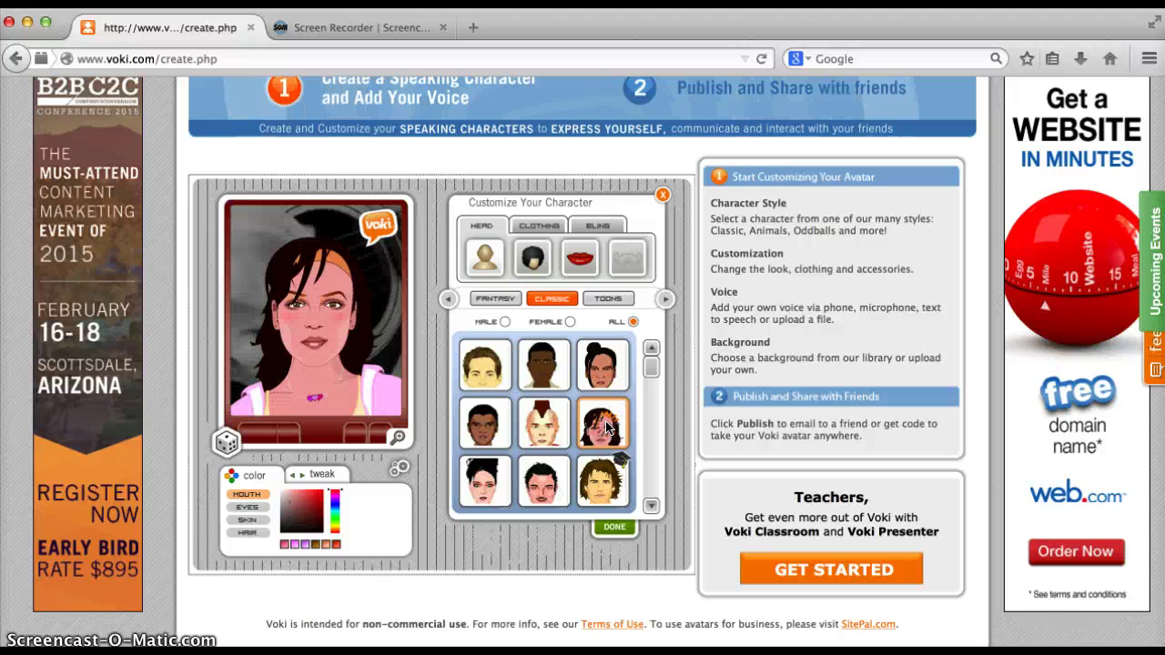
Switch the character to the blonde cartoon woman from Toons
click(661, 304)
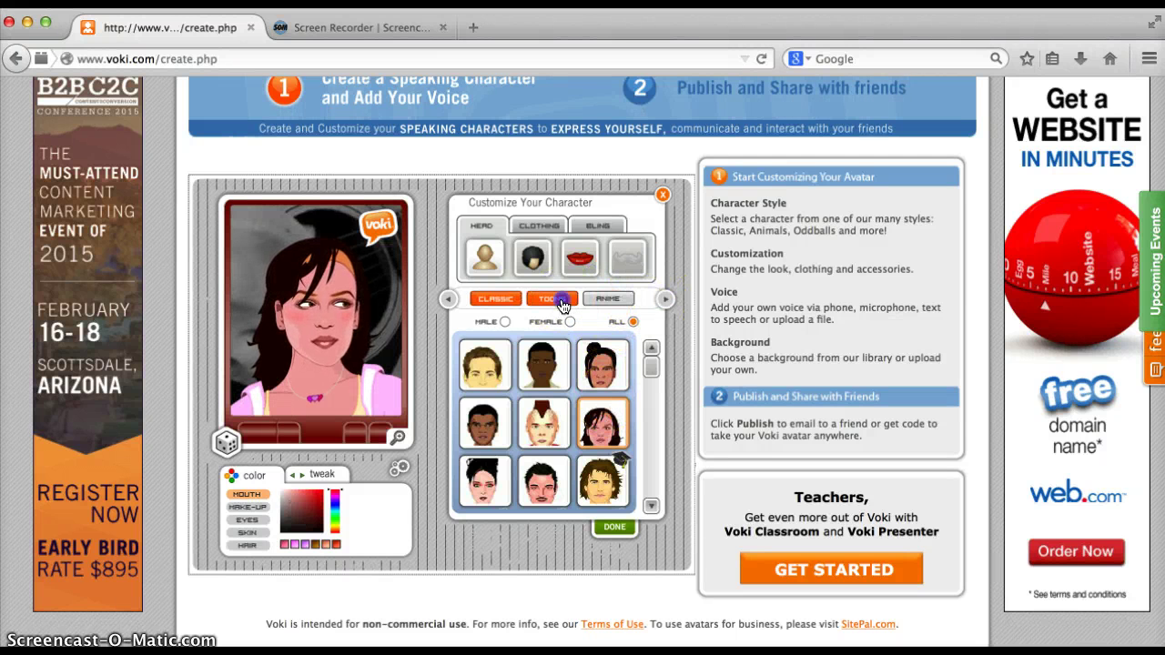
click(563, 305)
click(489, 355)
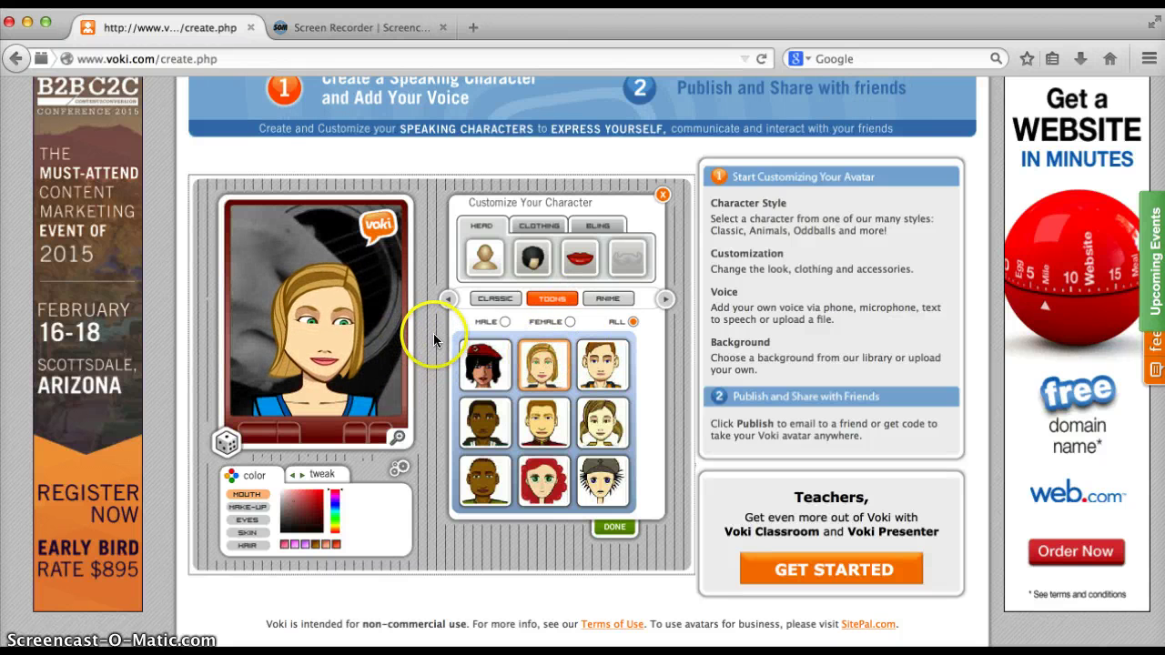
Give her the pigtails hairstyle and a new mouth shape
click(489, 254)
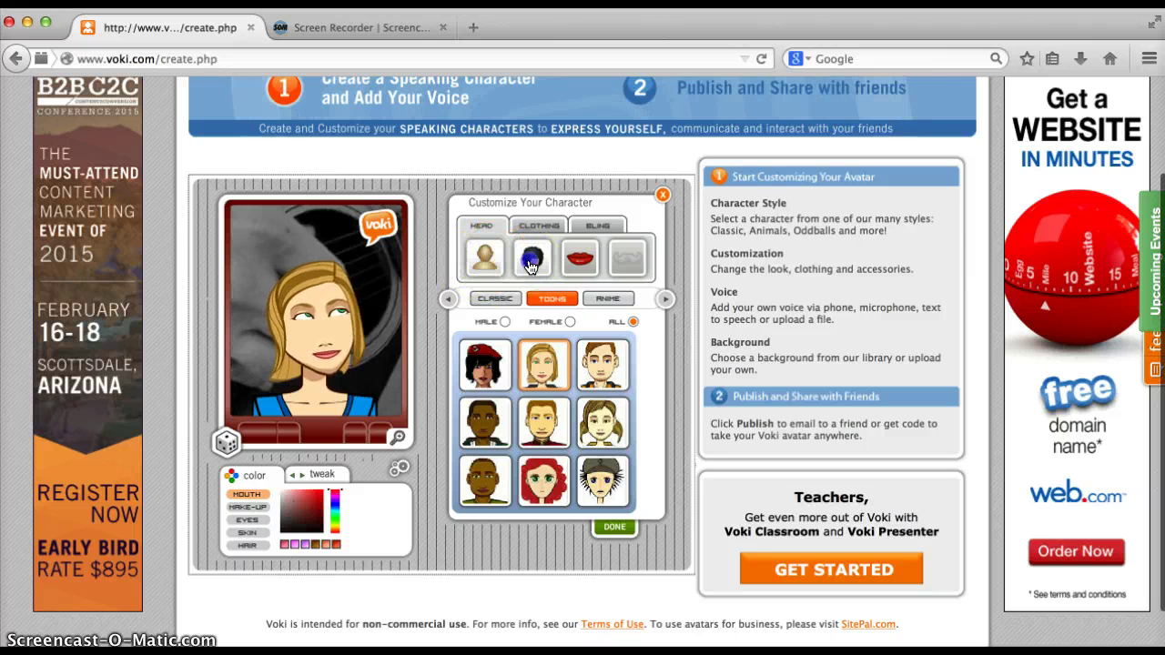
click(492, 417)
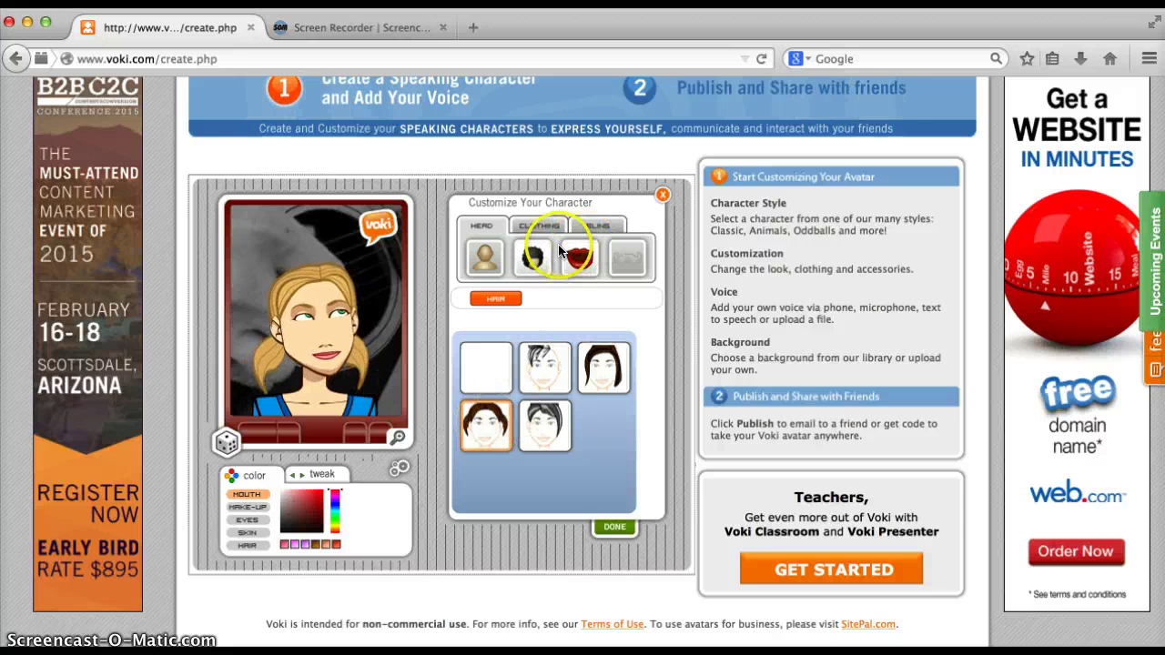
click(574, 260)
click(492, 386)
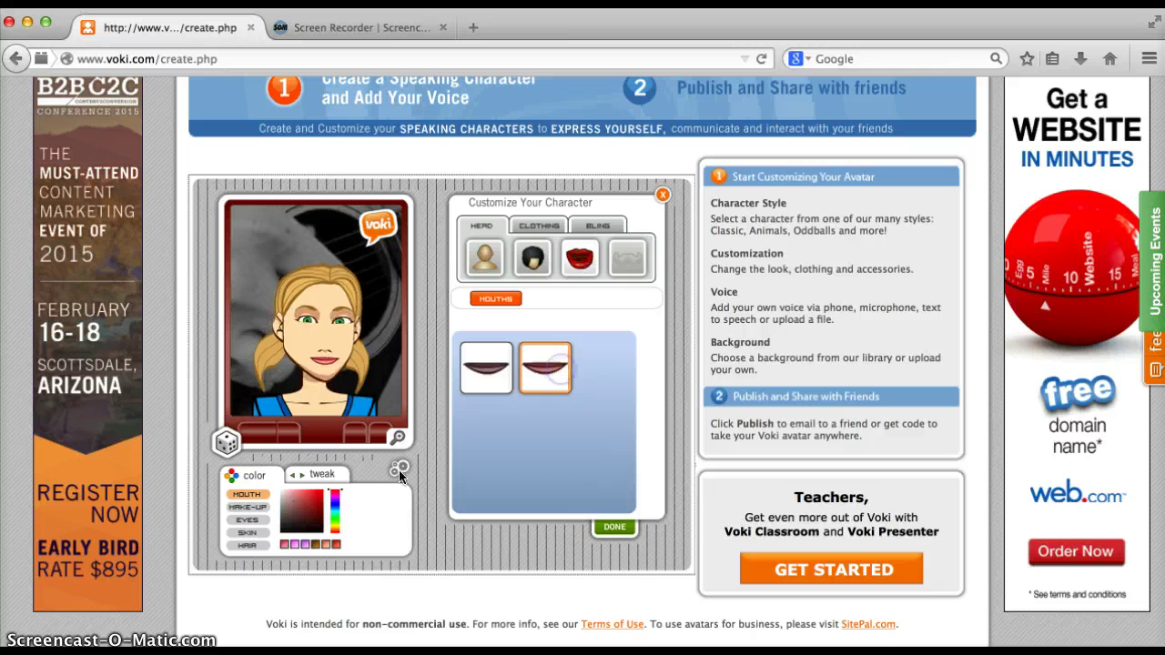
Color the eyes teal and the hair orange, and shrink the mouth with the Tweak slider
click(245, 483)
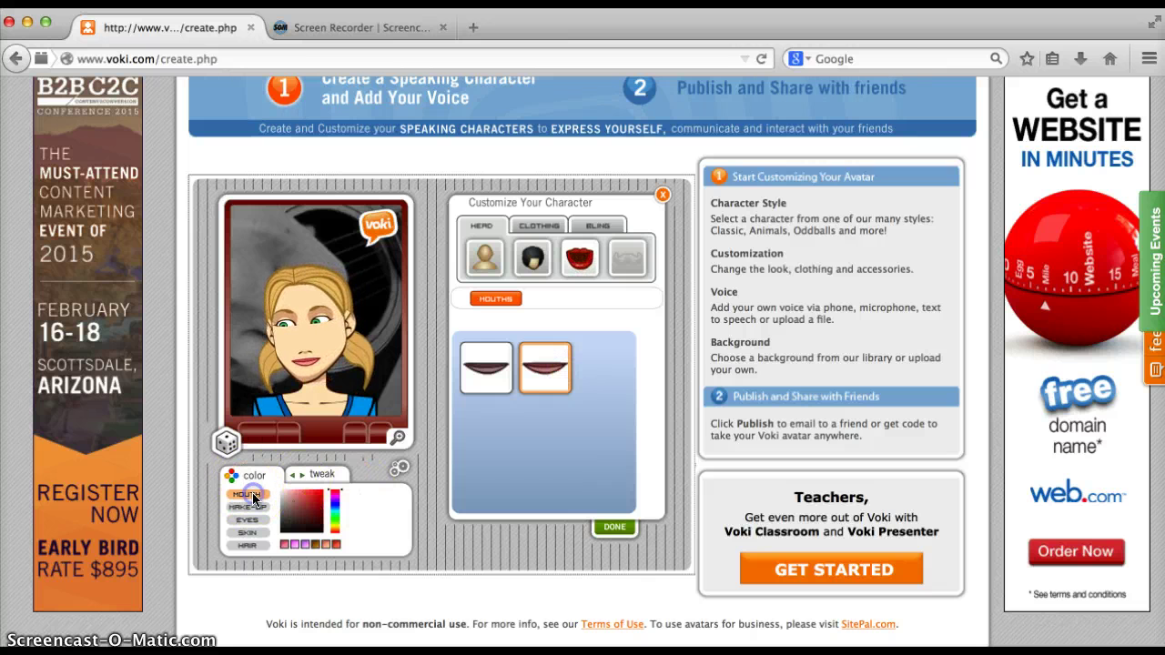
click(247, 519)
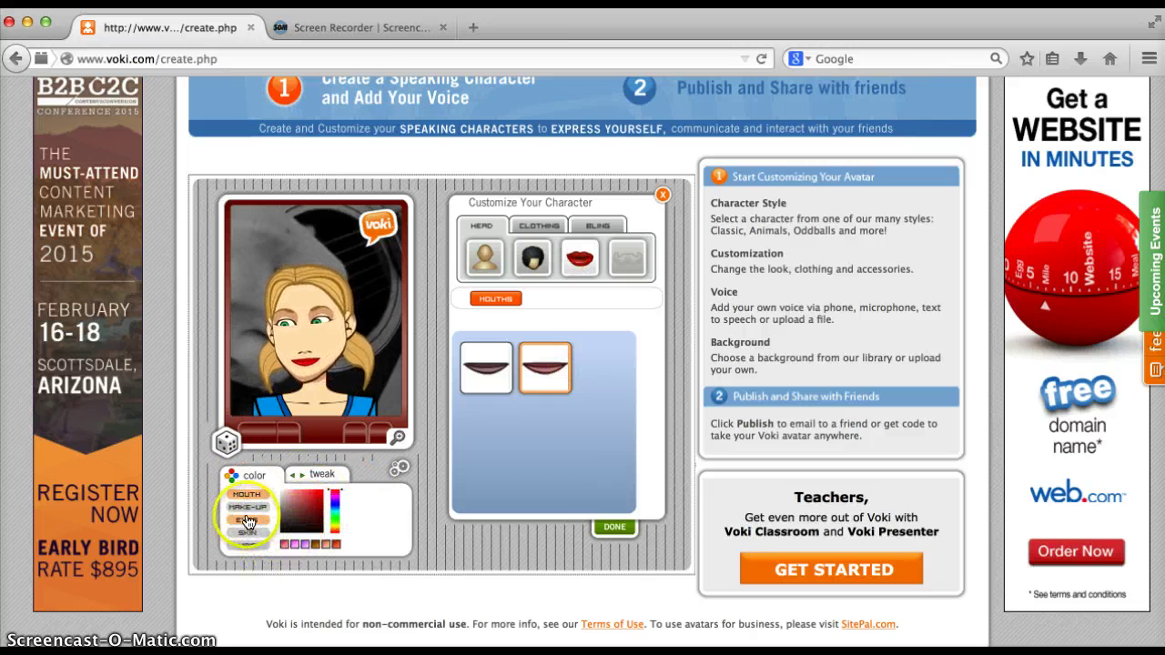
click(294, 545)
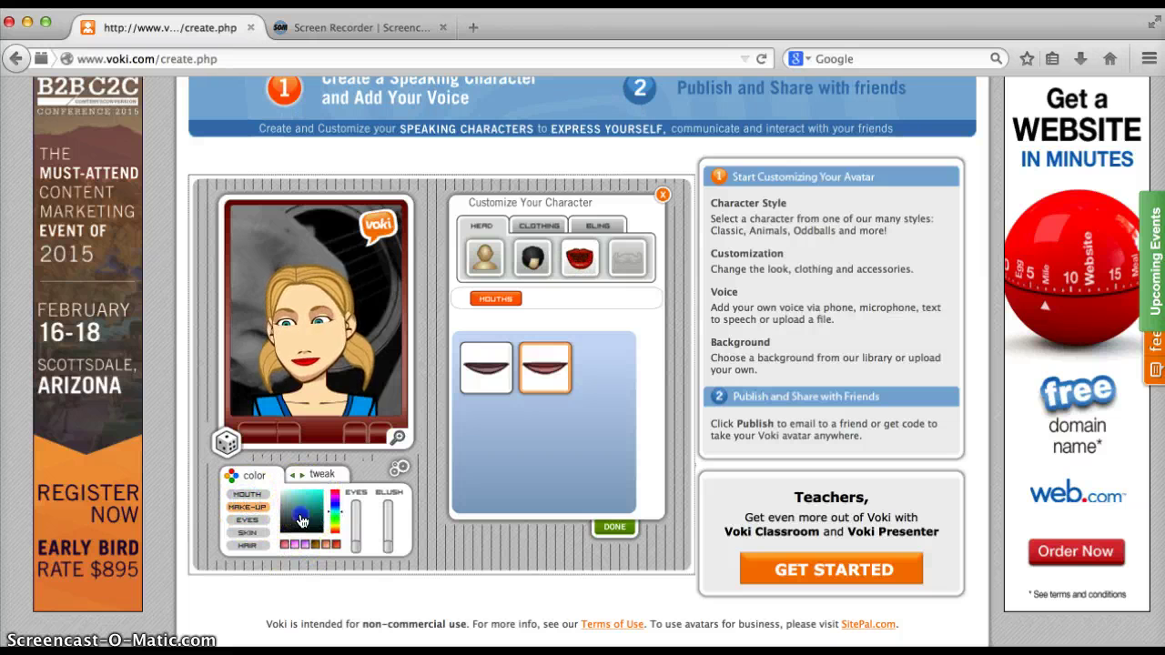
click(368, 509)
click(247, 496)
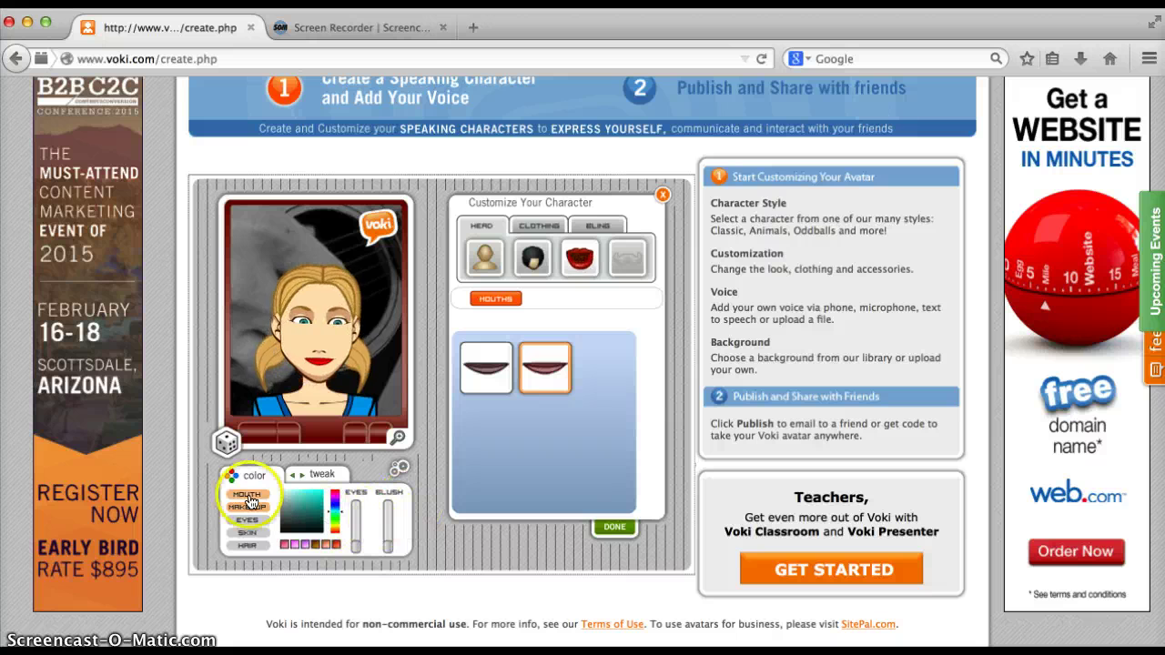
click(248, 545)
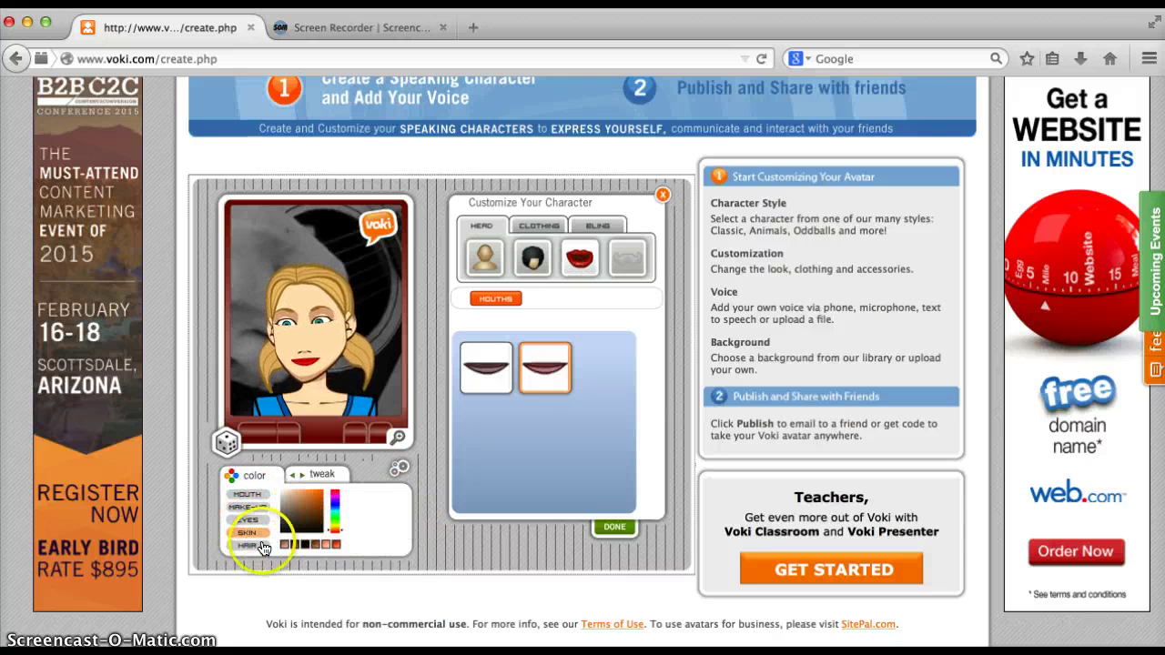
click(326, 474)
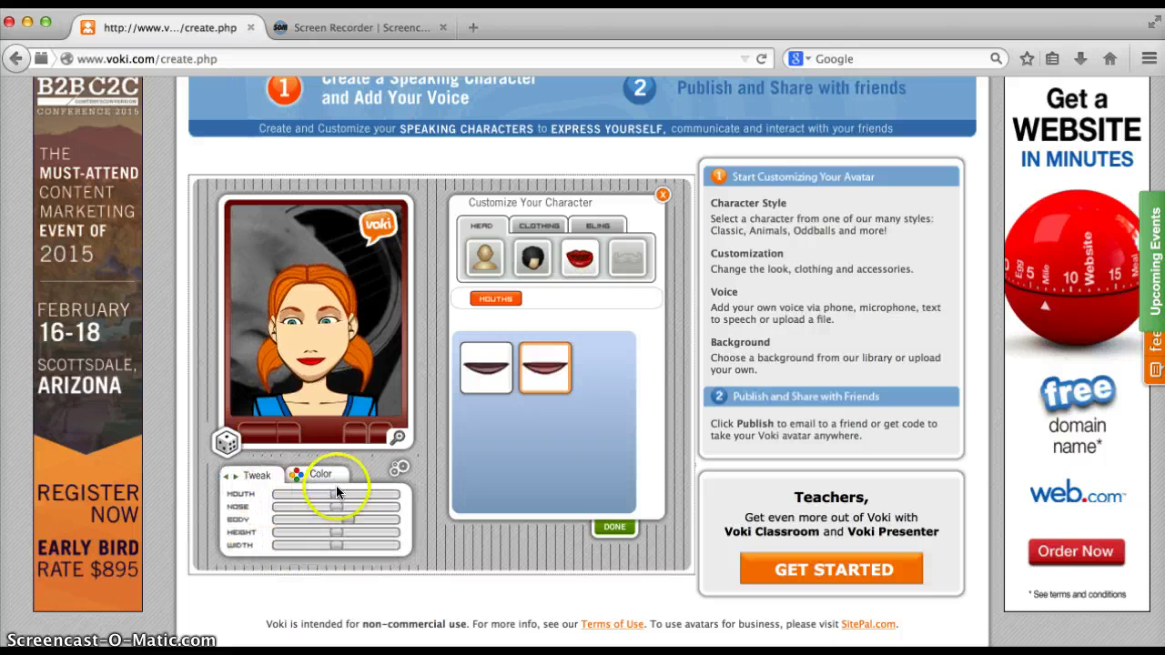
drag(385, 504, 325, 507)
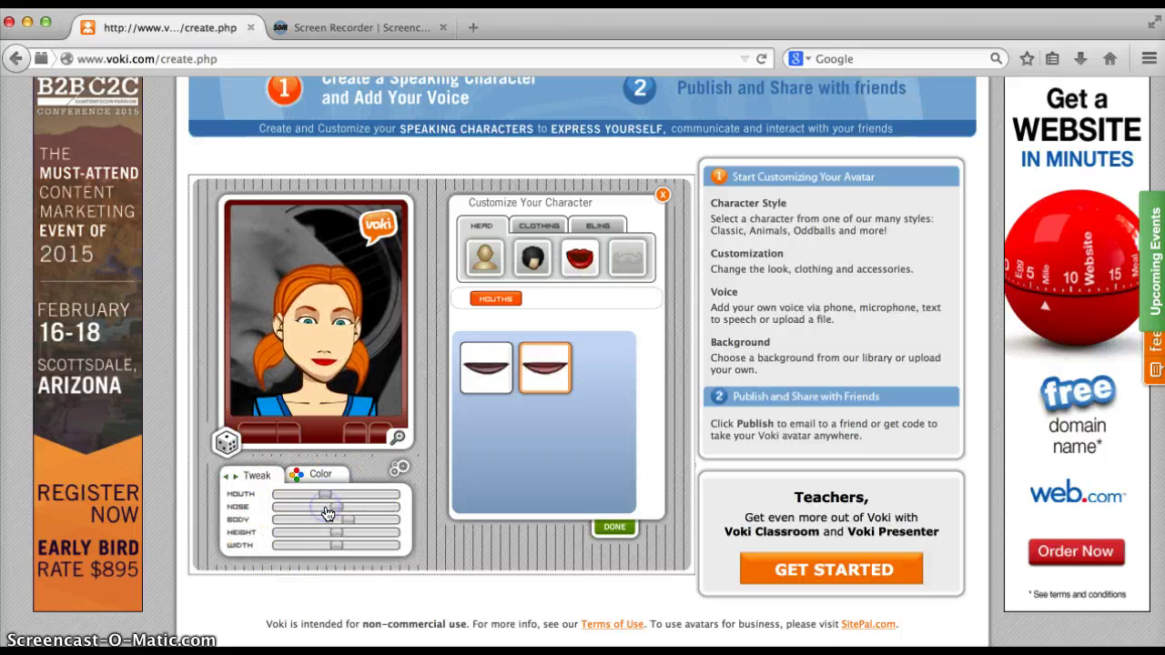
Dress her in the green casual top and recolor her hair brown
click(537, 227)
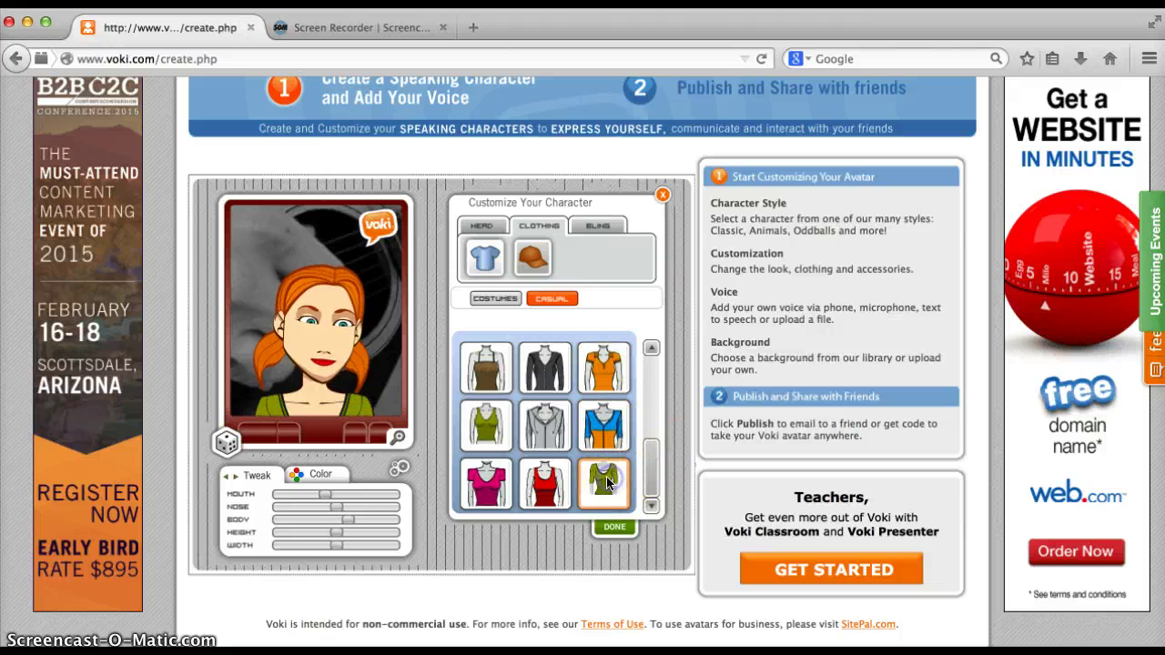
click(312, 473)
click(302, 512)
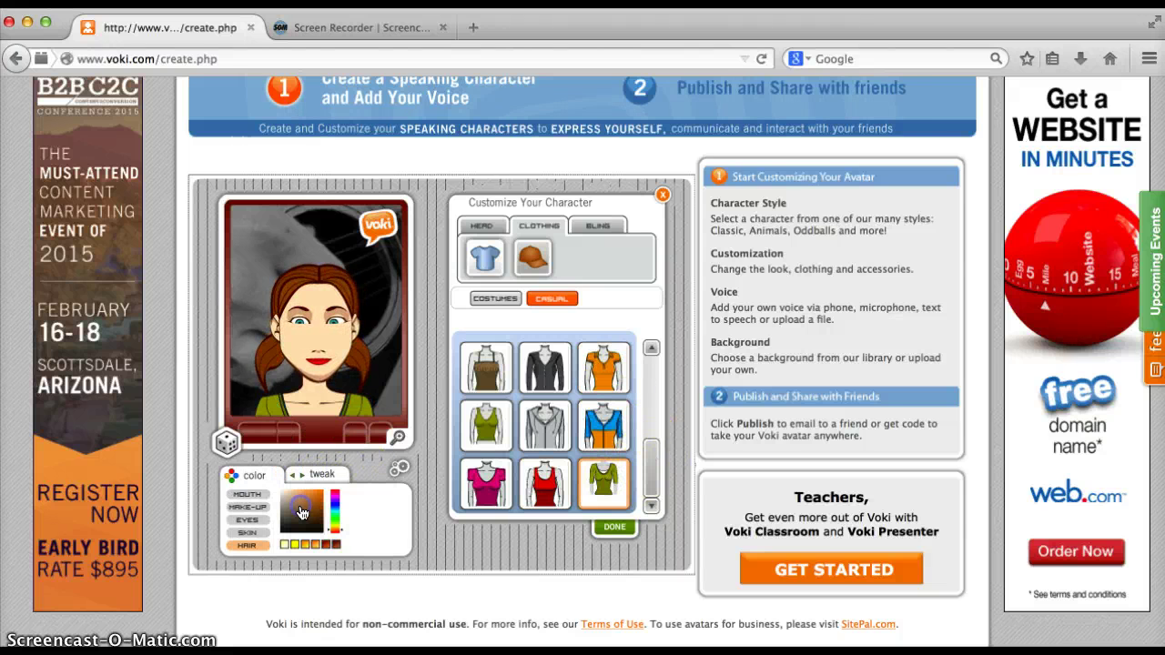
click(499, 300)
click(543, 303)
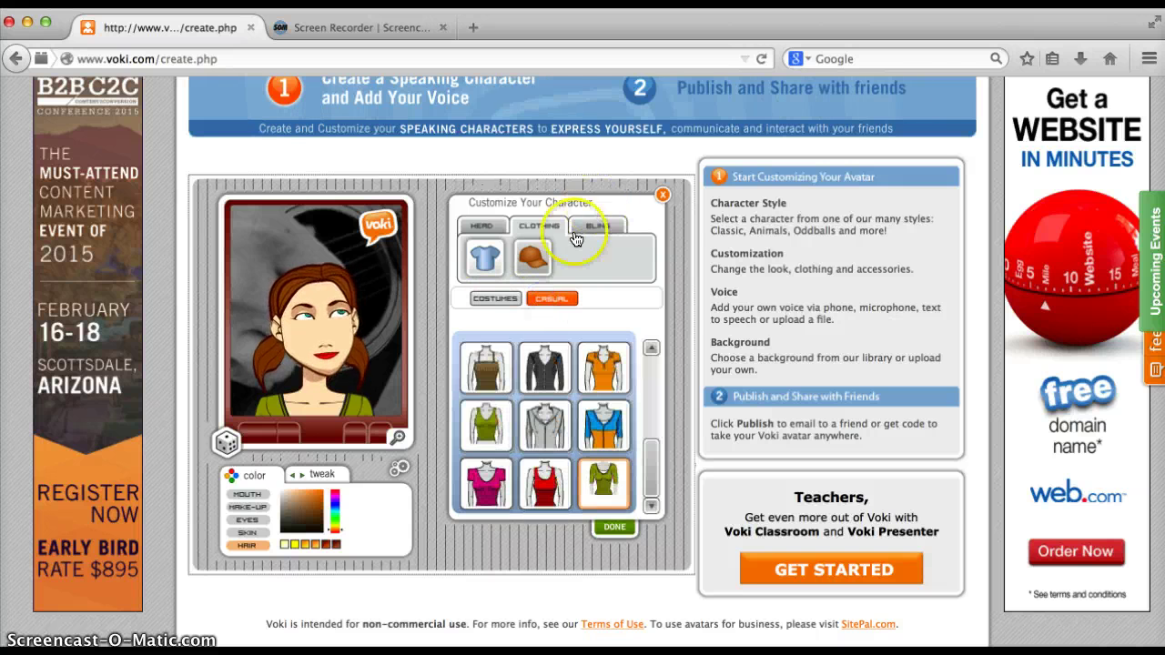
Add the second Bling necklace and finish customizing the character
click(534, 257)
click(591, 237)
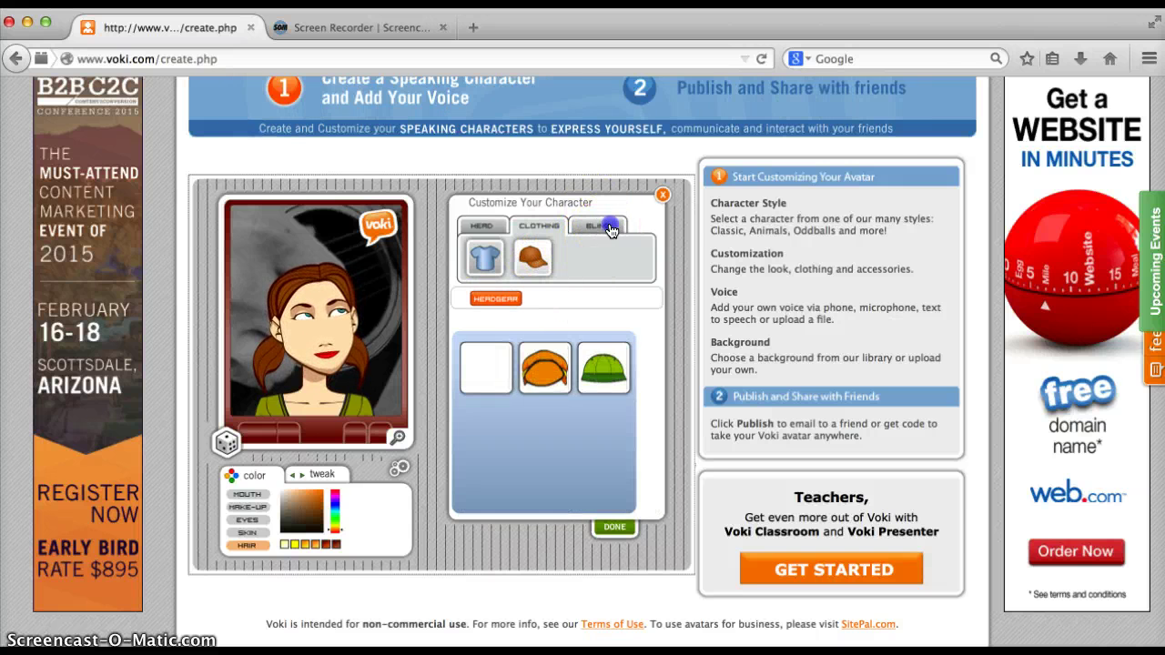
click(547, 259)
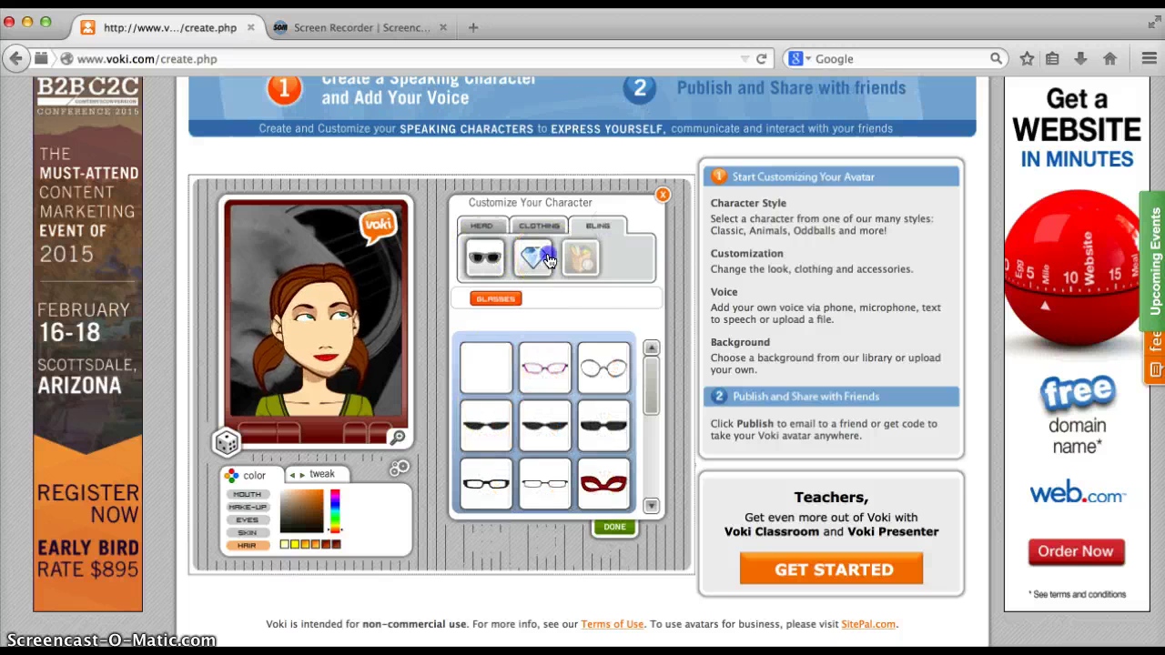
click(548, 380)
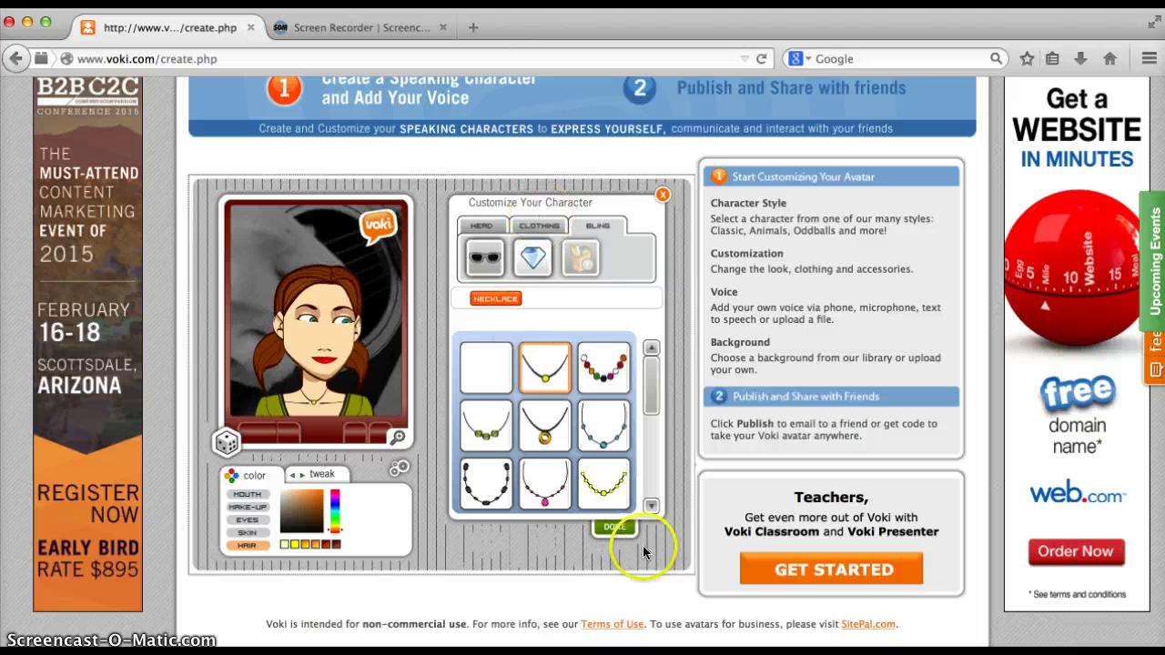
click(614, 528)
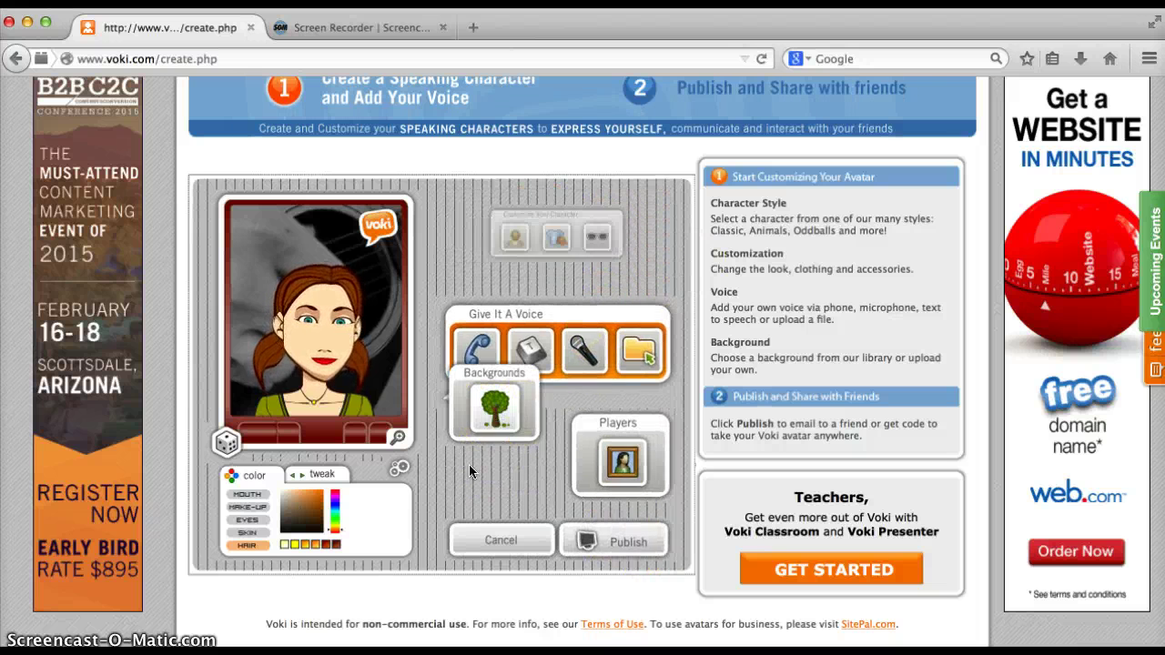
Set the background to the night New York City skyline from the Travel category
click(494, 408)
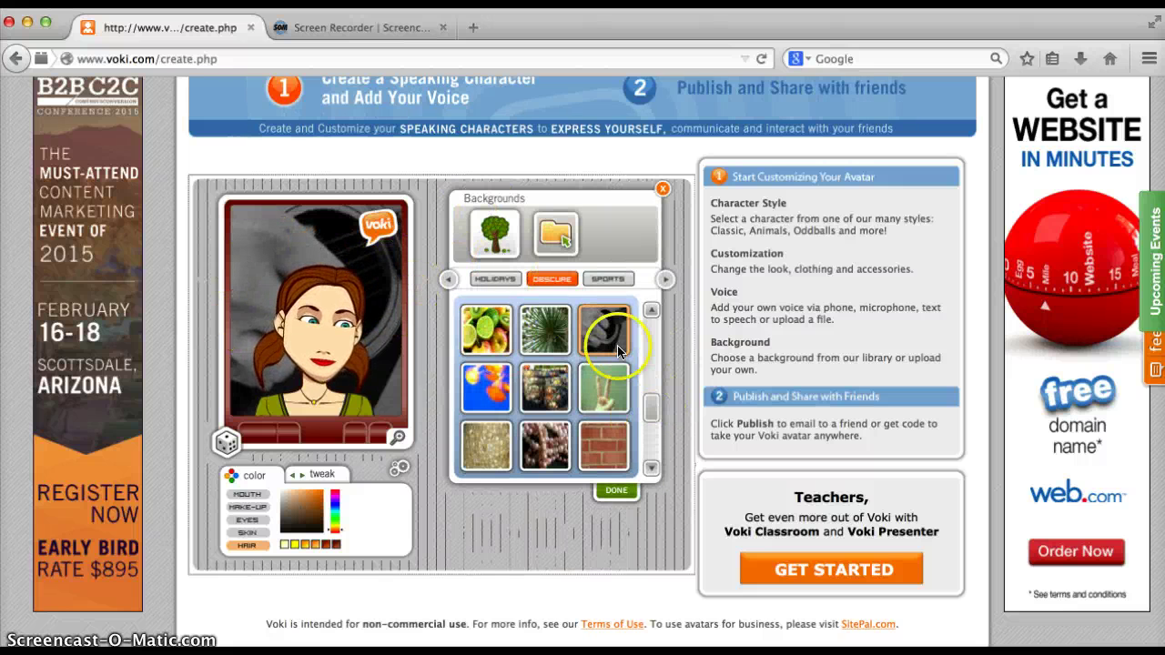
click(608, 279)
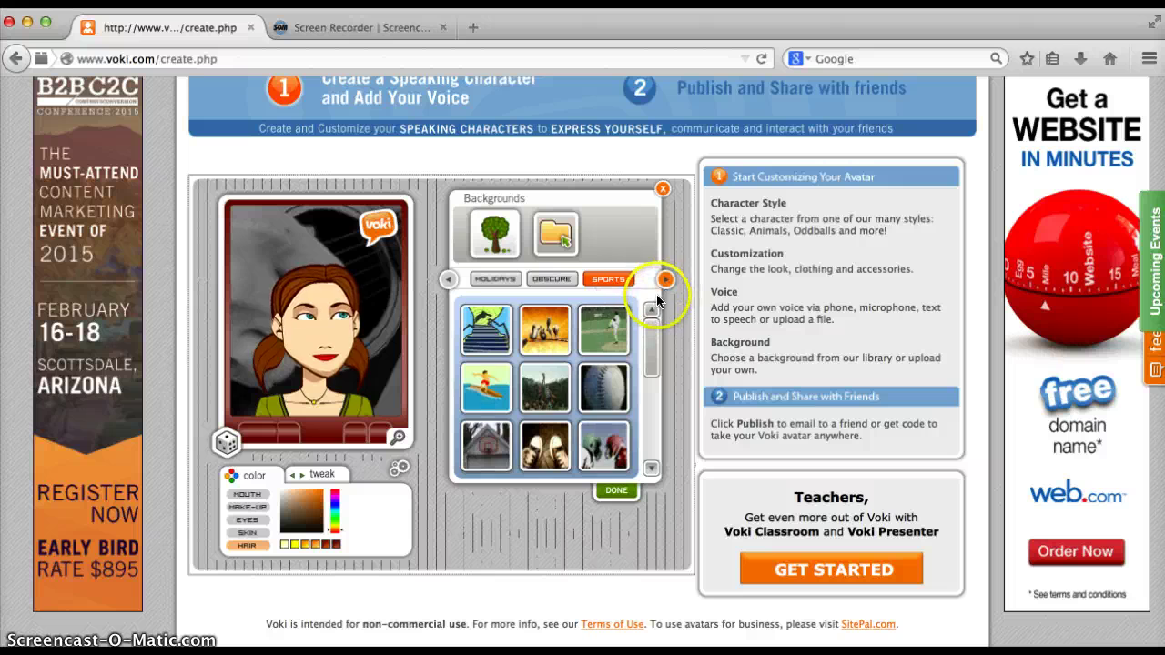
click(495, 279)
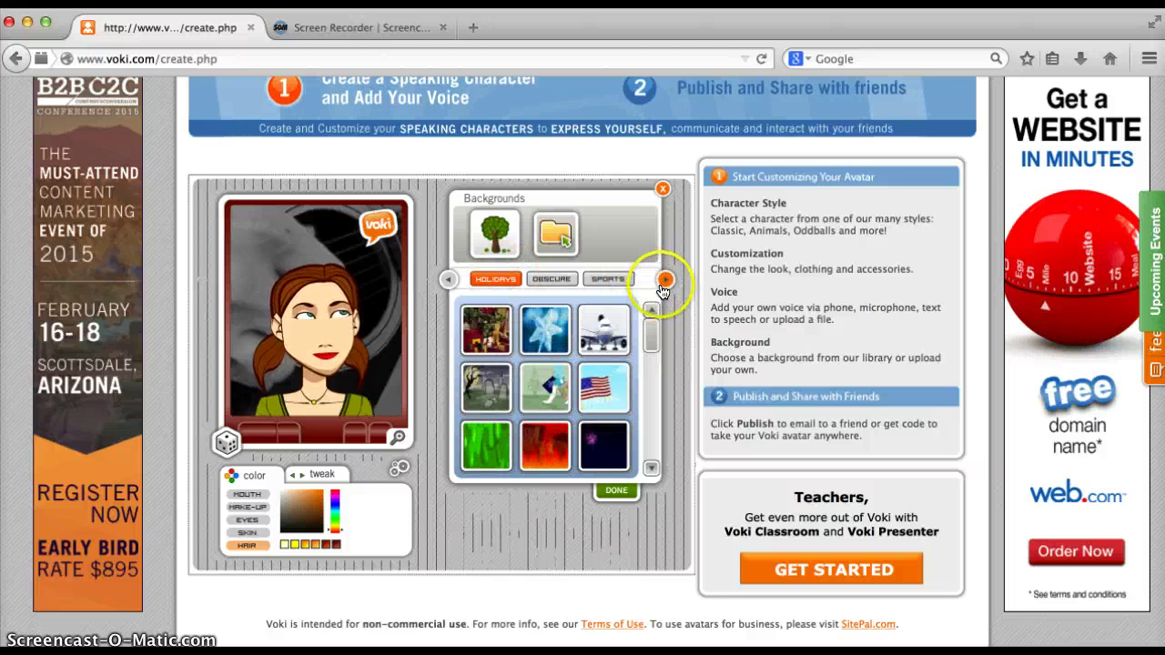
click(665, 280)
click(663, 282)
click(551, 278)
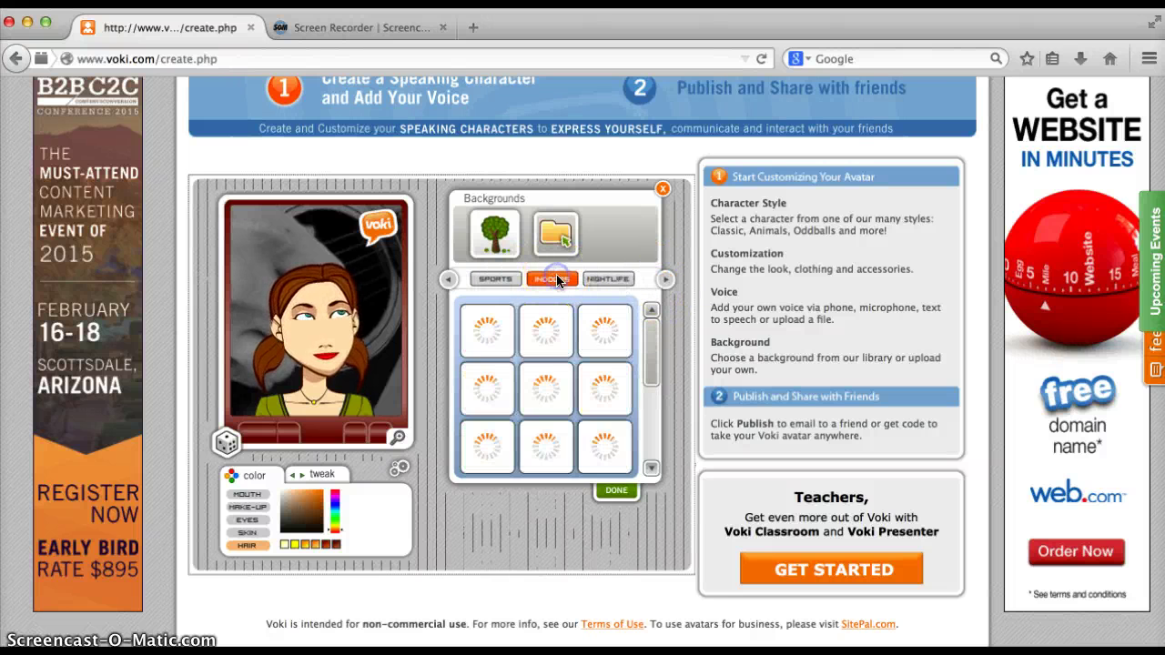
click(663, 281)
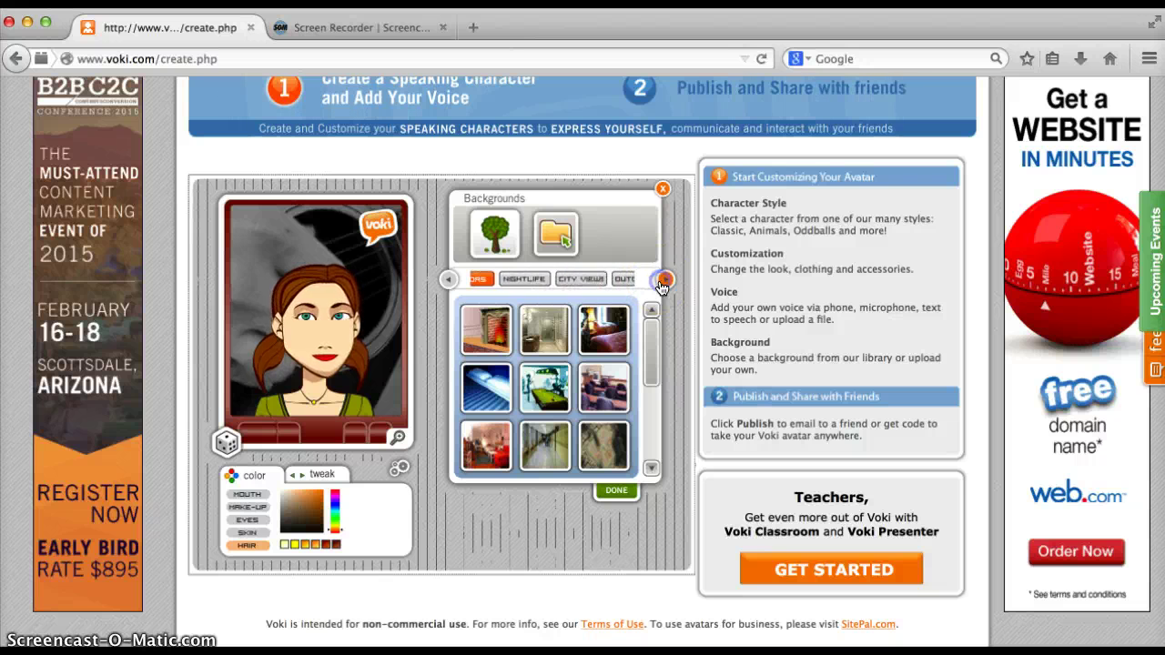
click(551, 279)
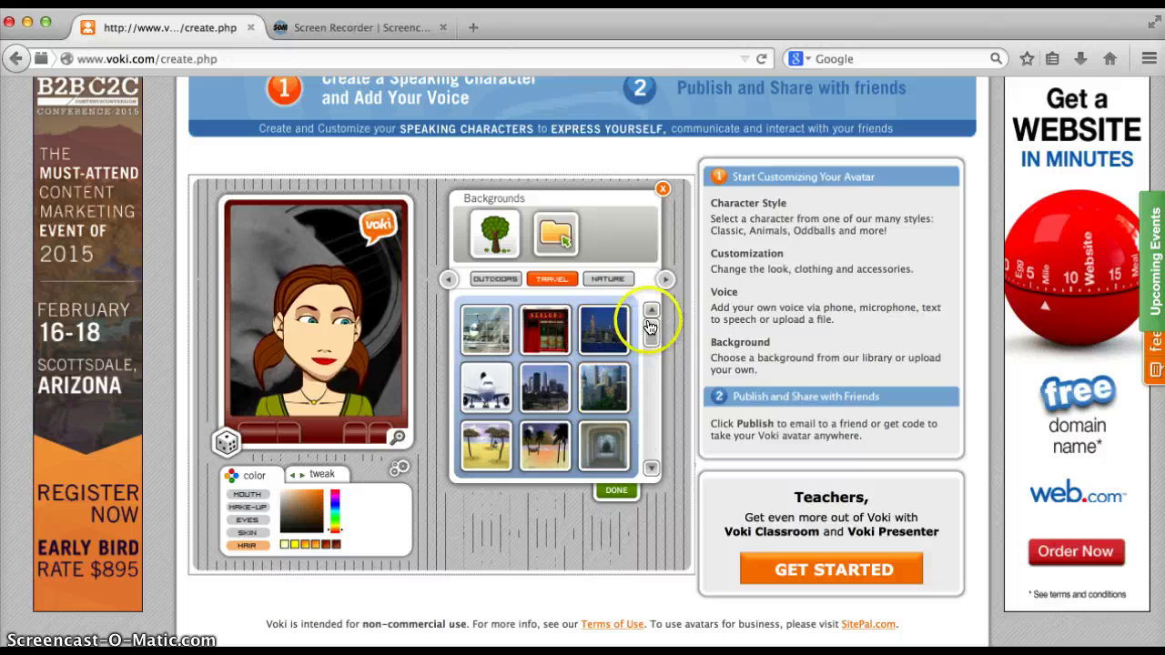
click(607, 345)
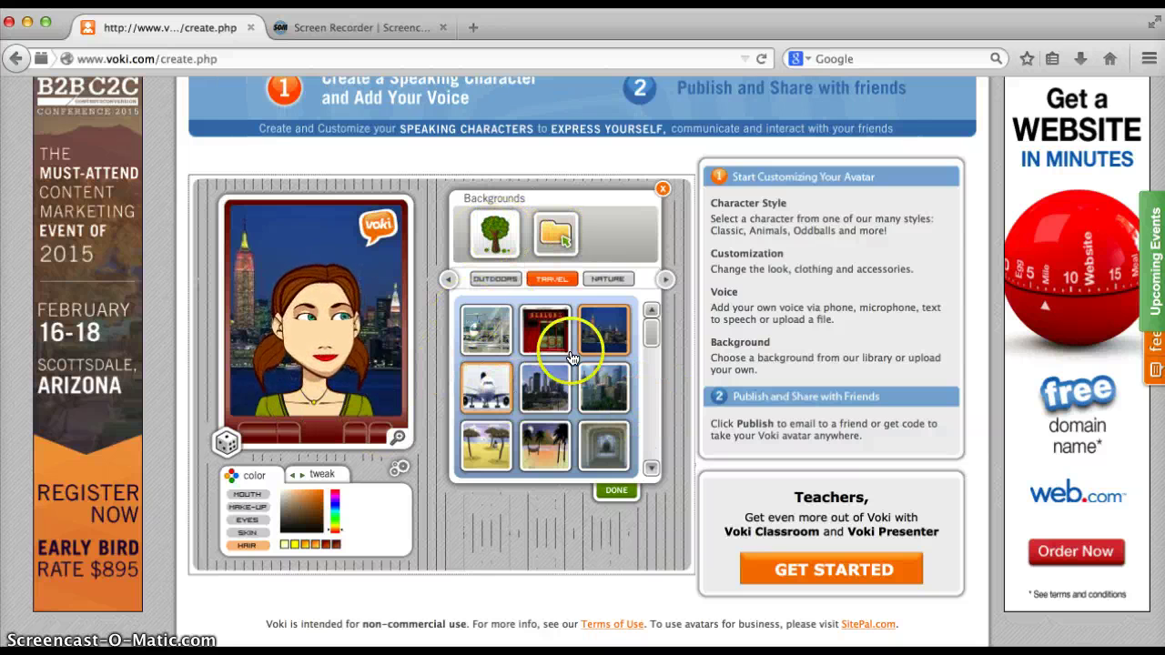
Cancel the custom background upload and close the Backgrounds panel, keeping the skyline
click(552, 230)
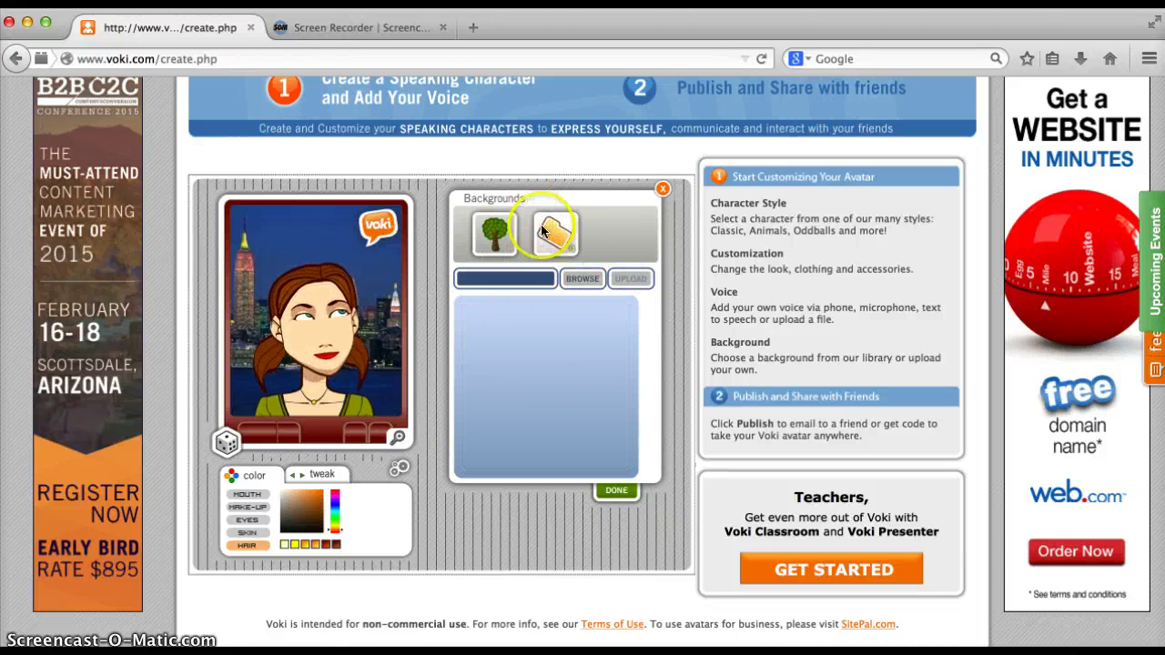
click(579, 285)
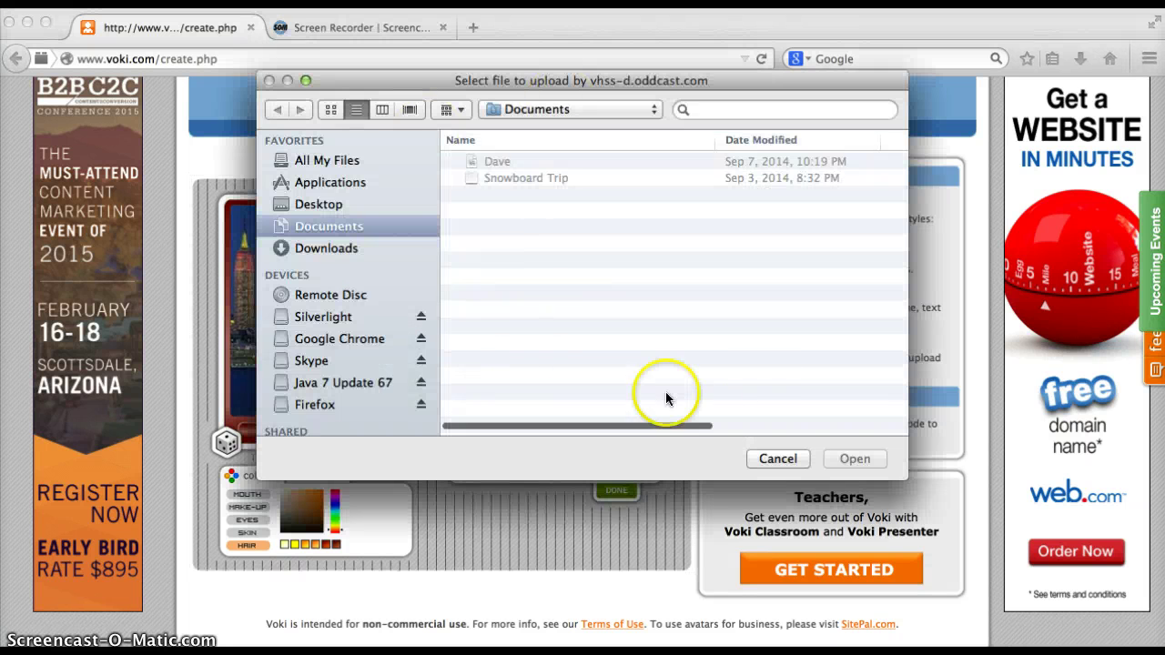
click(778, 459)
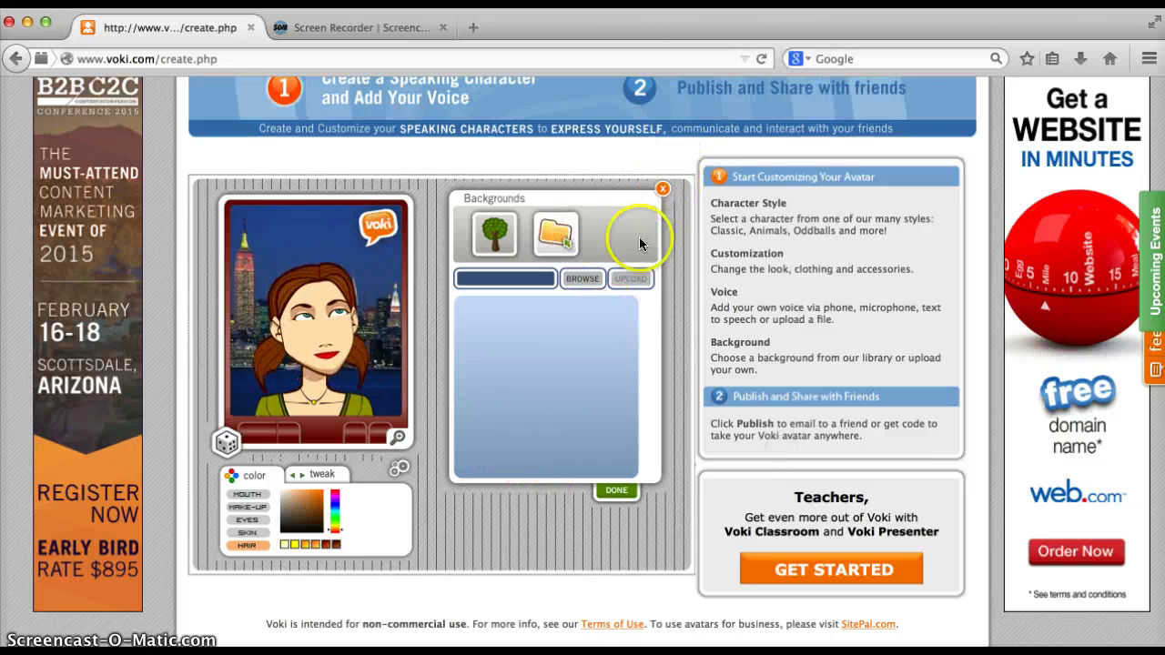
click(664, 189)
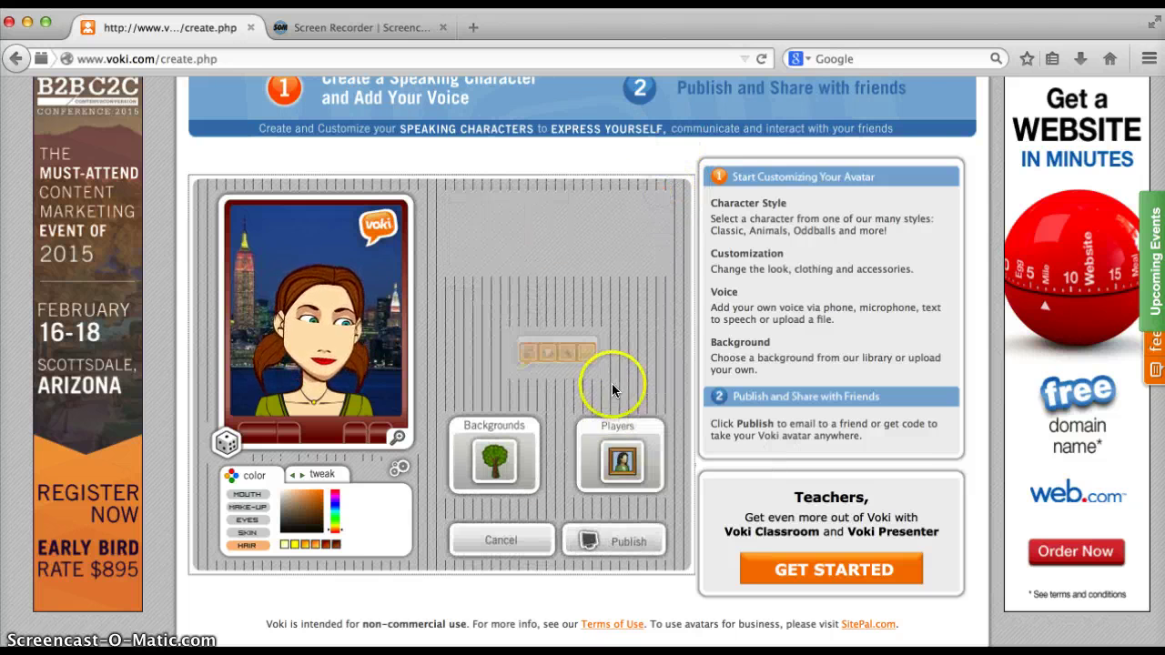
Give the player the black skin, then bring up the phone call-in voice option
click(619, 464)
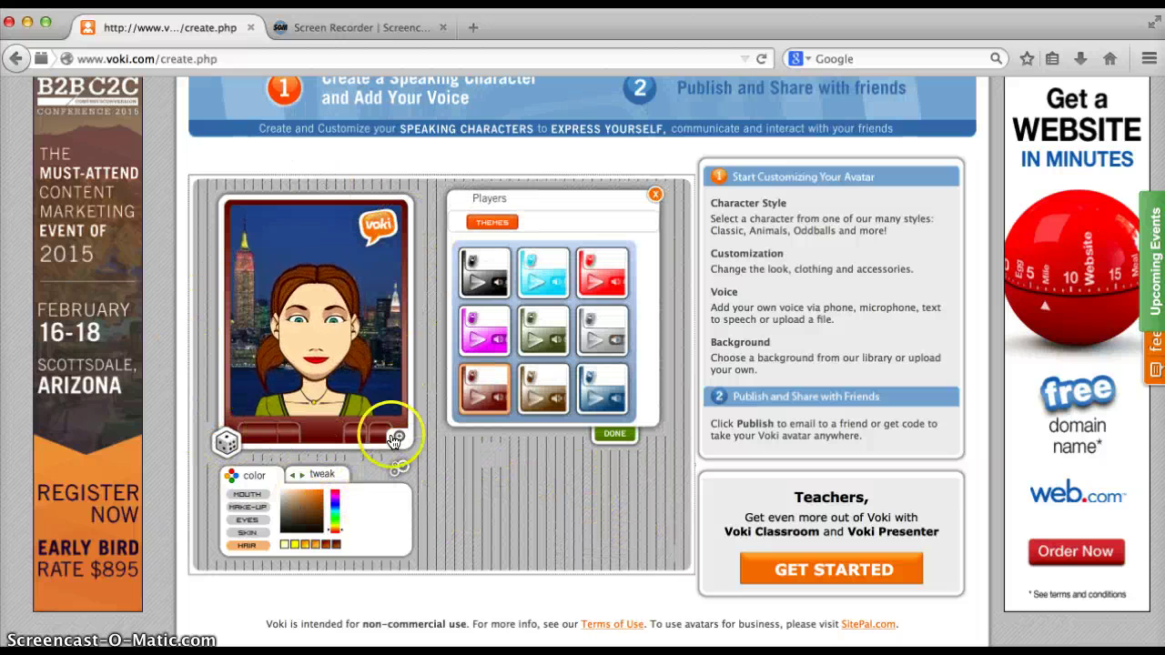
click(544, 327)
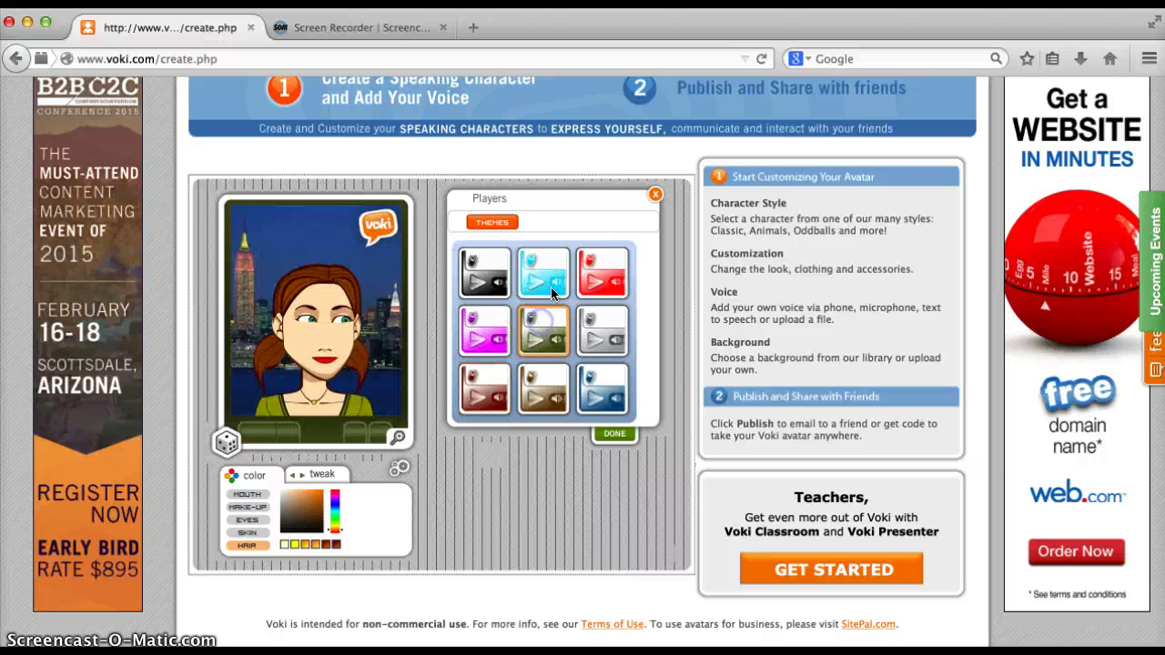
click(546, 269)
click(480, 270)
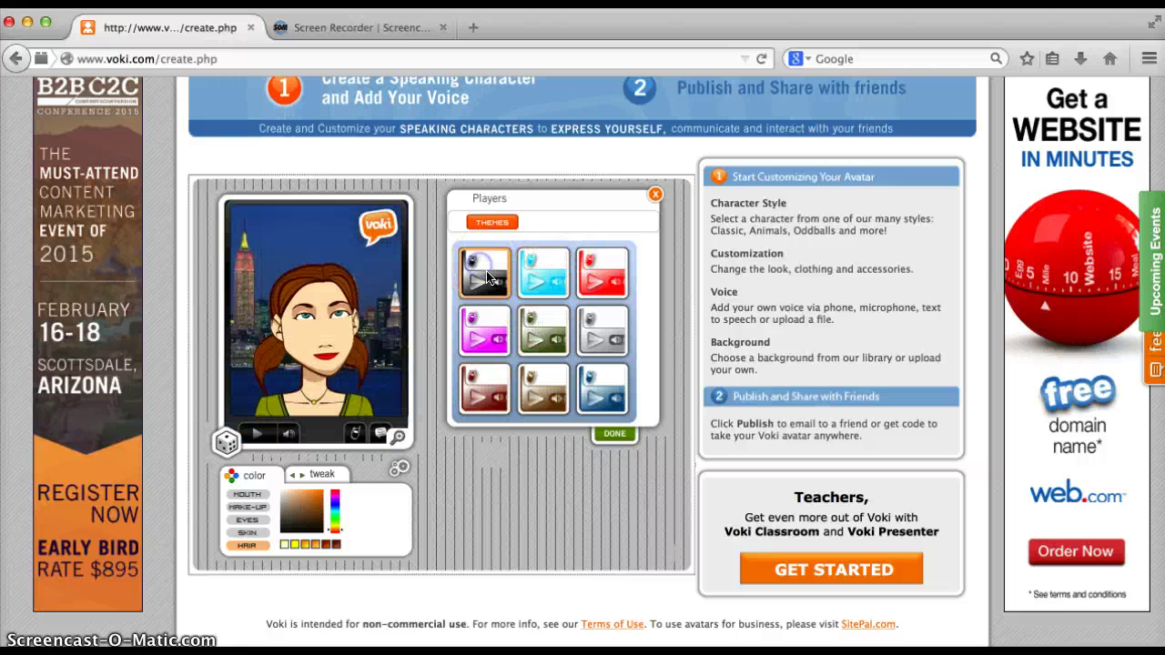
click(631, 434)
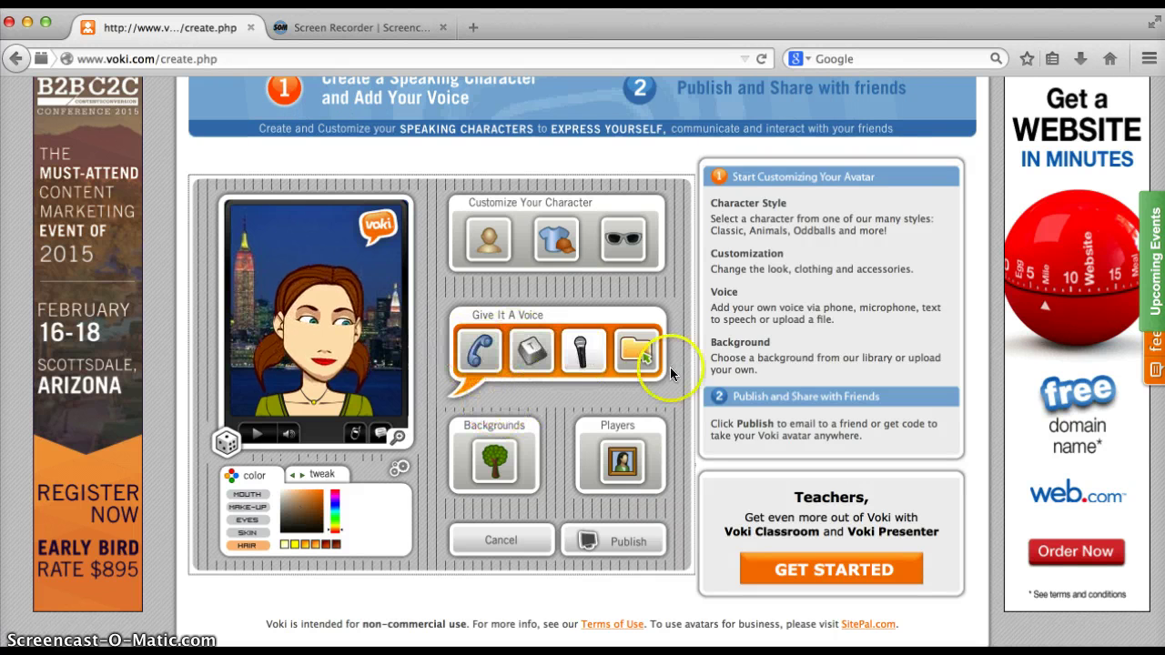
click(475, 351)
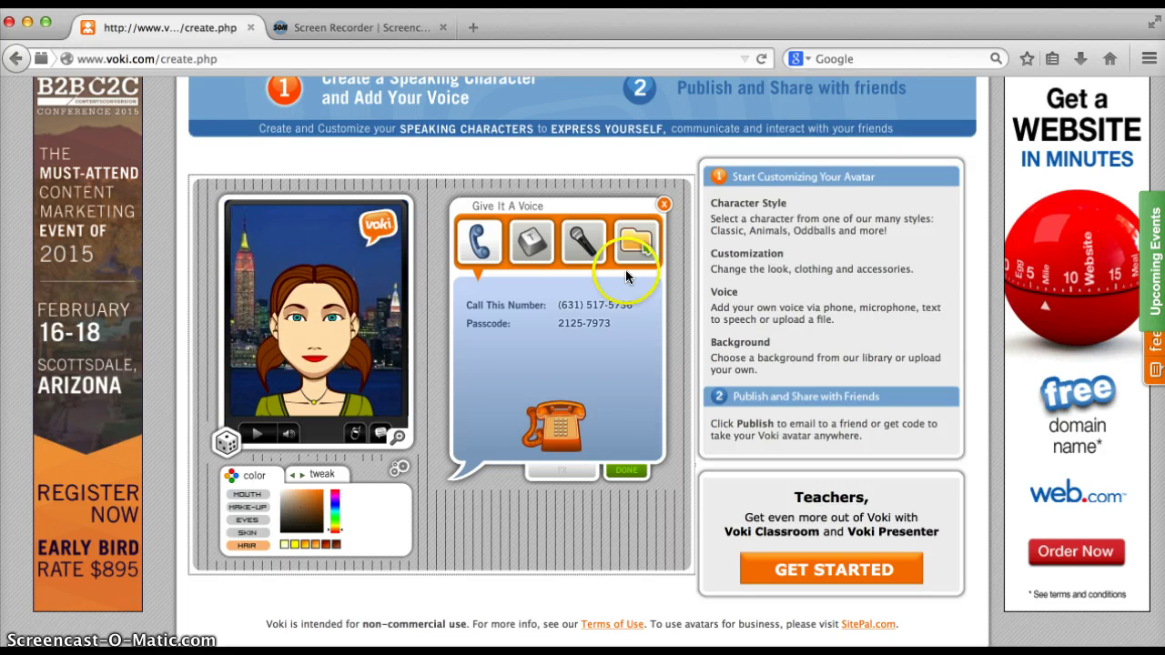
Switch to text-to-speech and type the greeting 'Hi! I am'
click(663, 204)
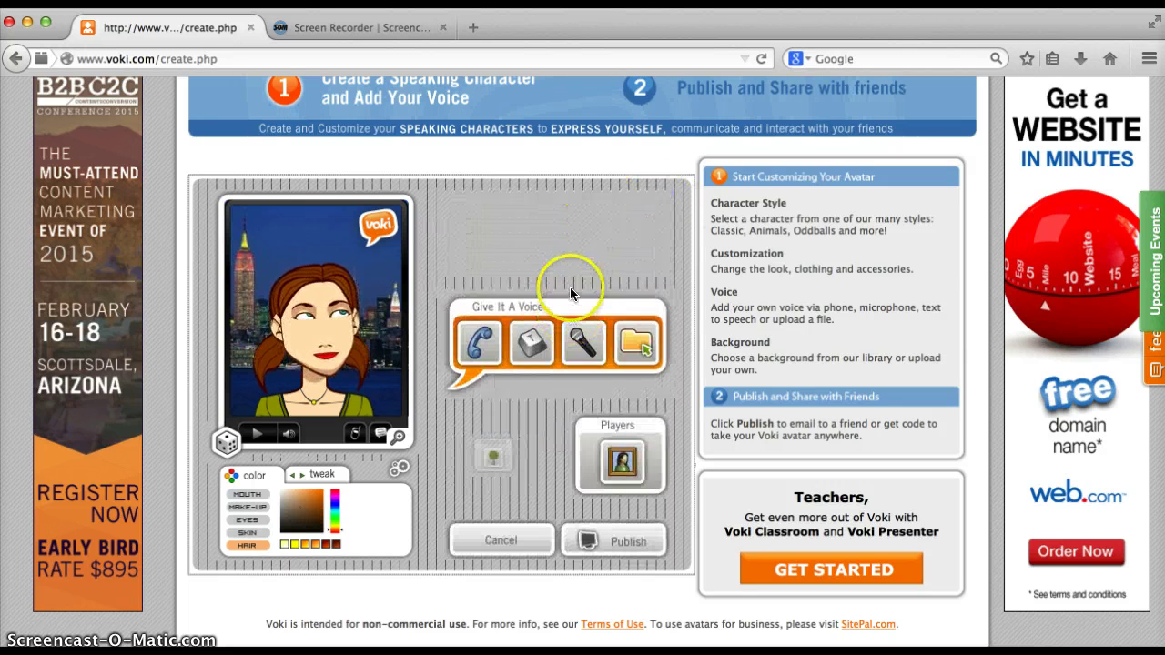
click(536, 353)
click(566, 301)
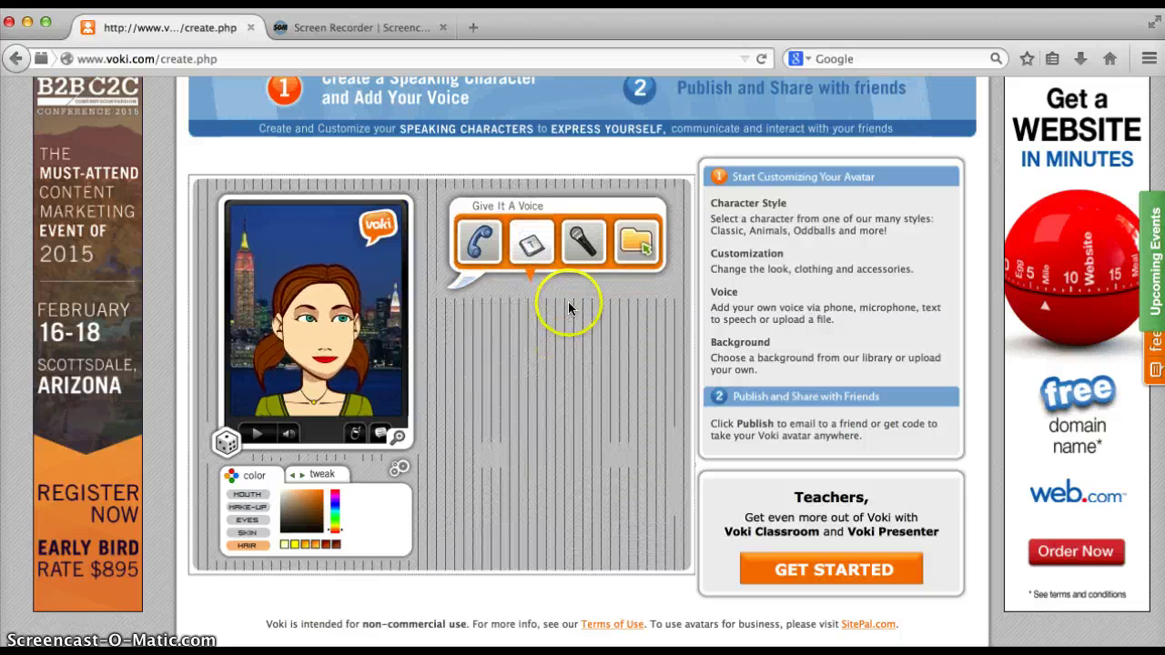
click(534, 340)
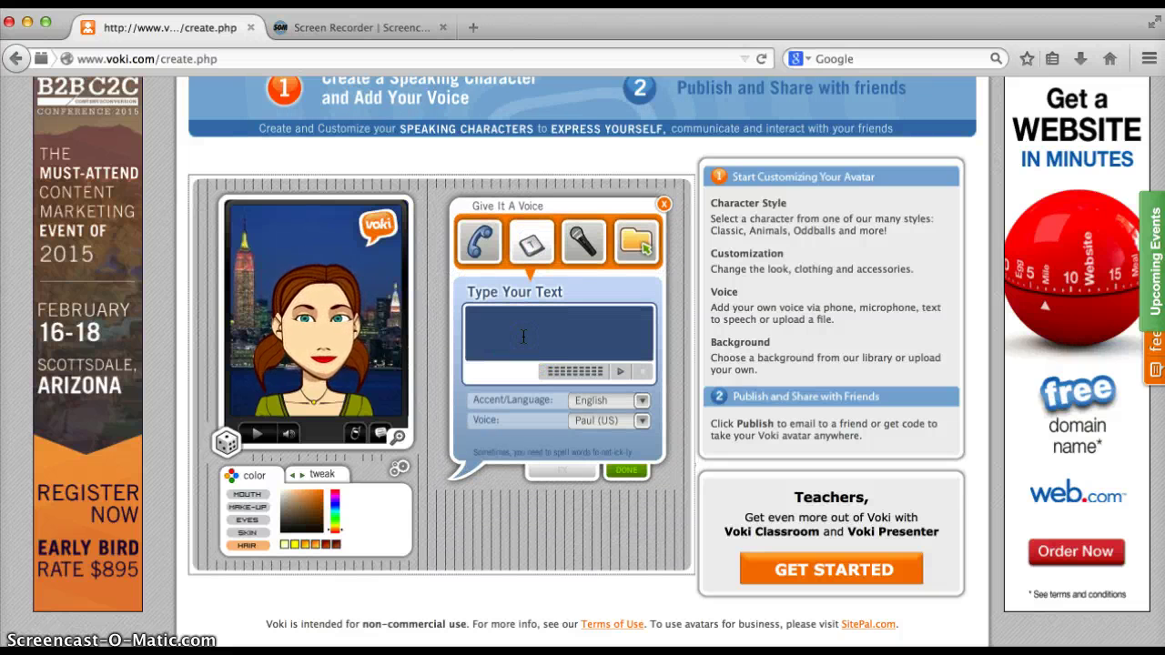
text(Hi)
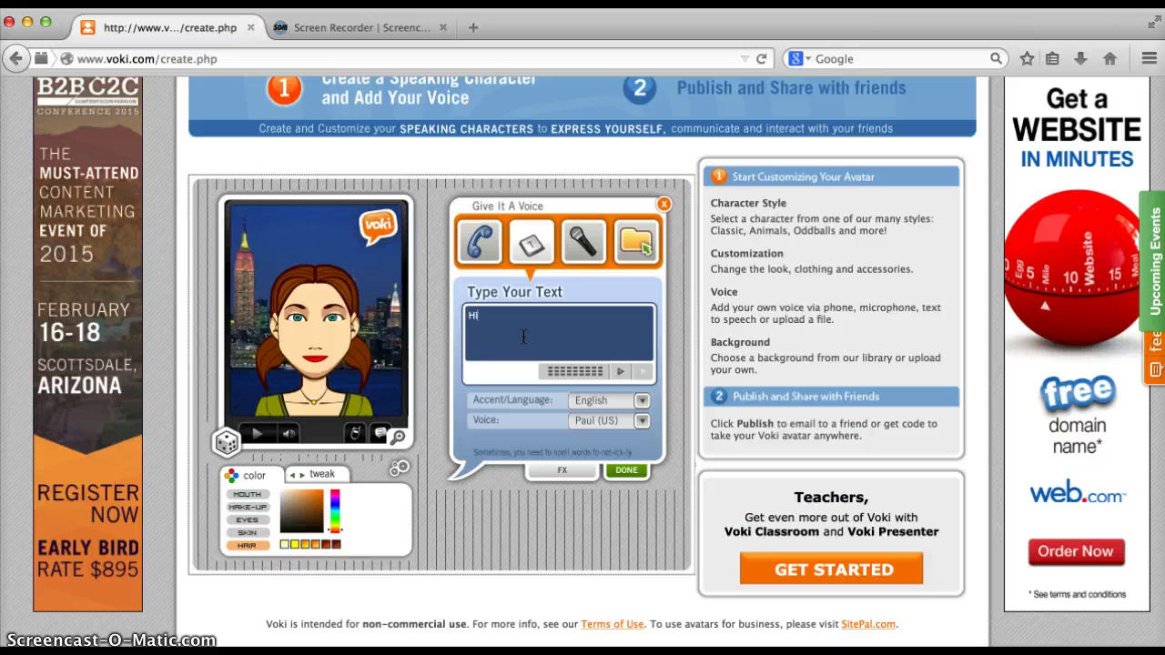
text(! I am Amelia)
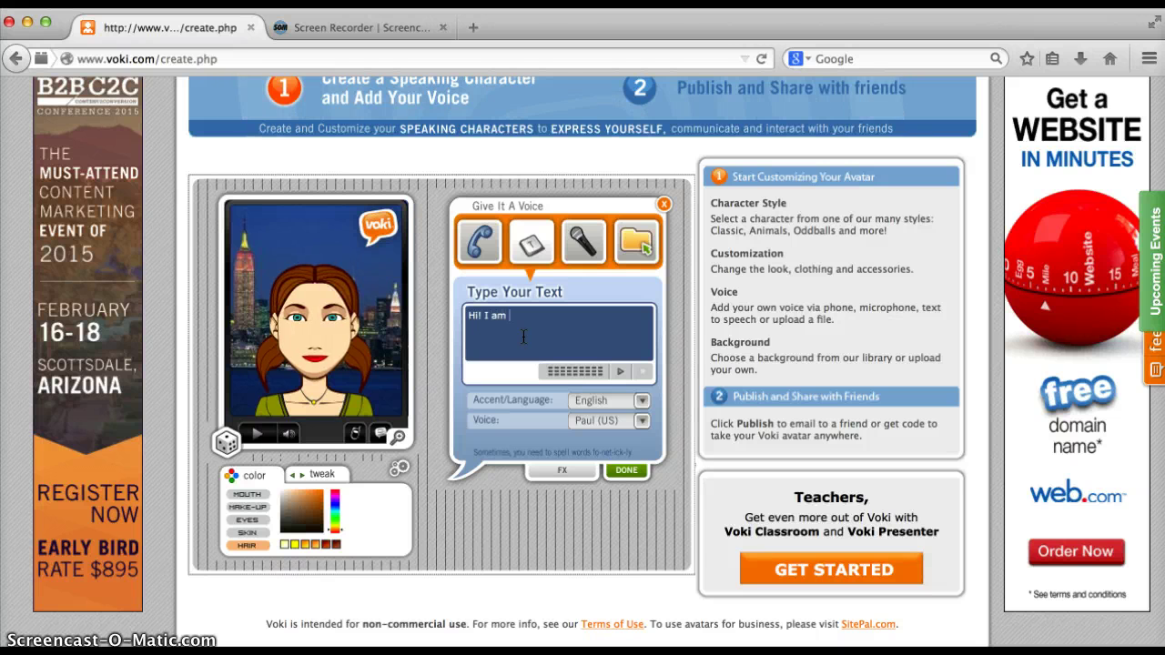
Keep English as the speech language and choose the Jennifer (US) voice
click(642, 400)
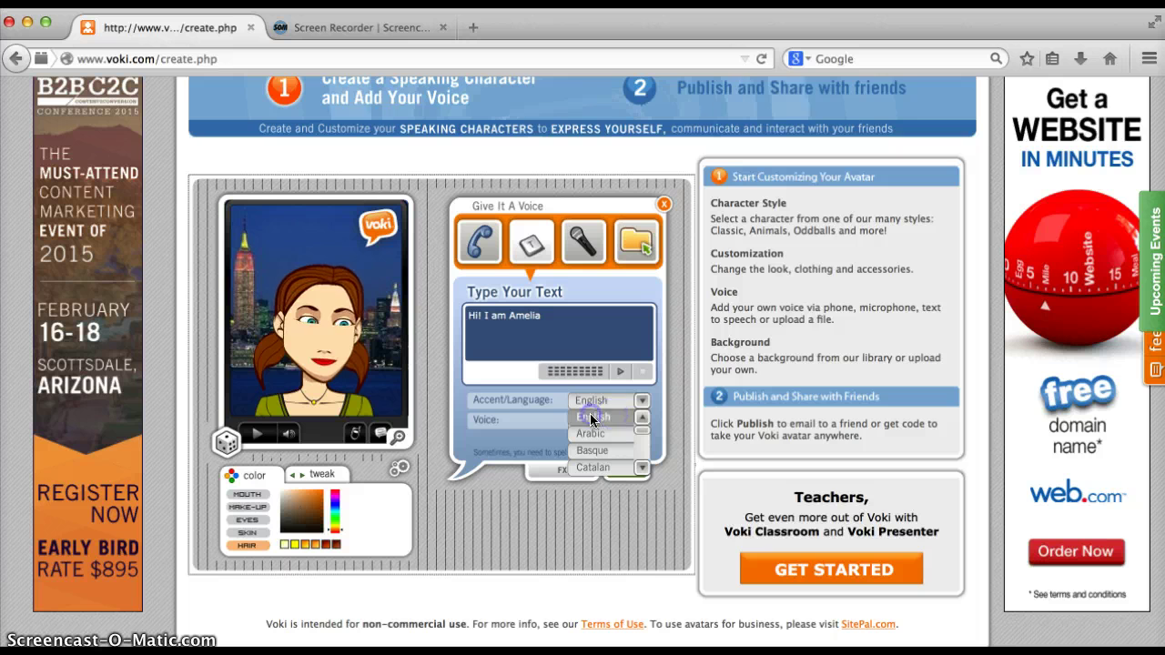
click(658, 417)
click(640, 422)
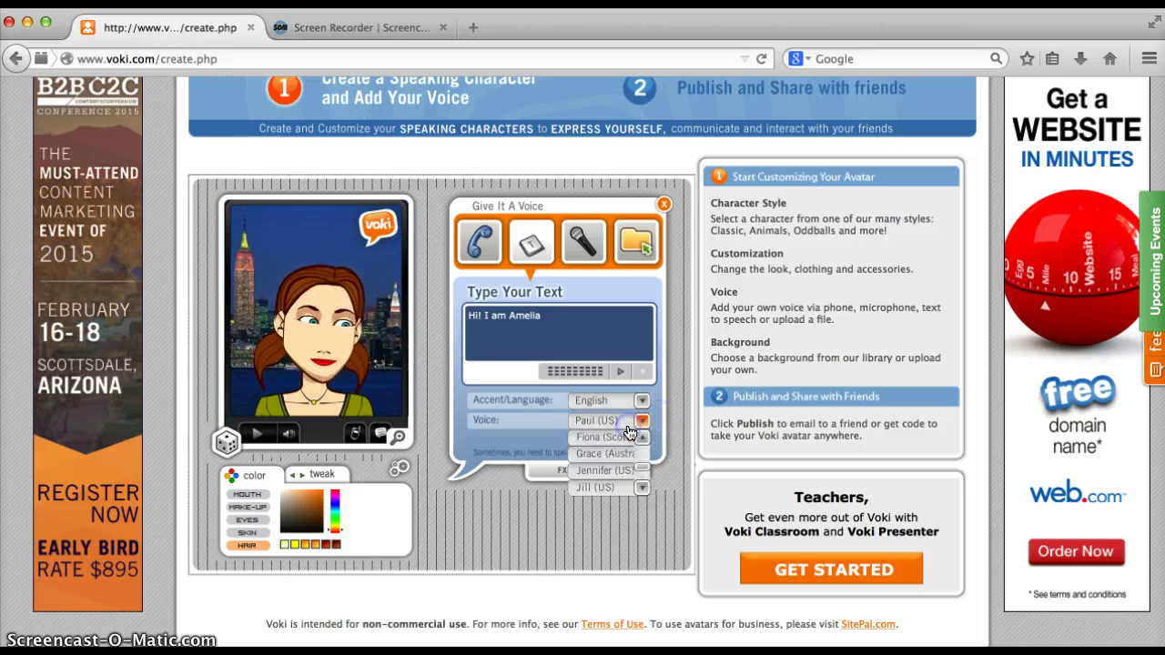
click(621, 488)
click(642, 489)
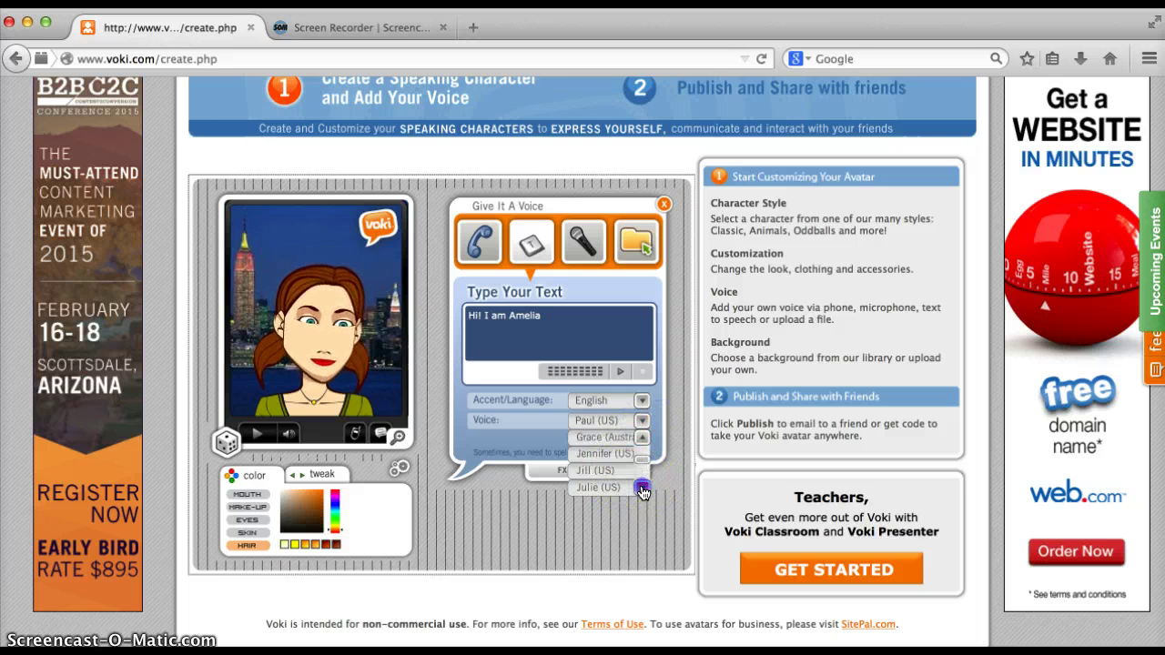
click(615, 439)
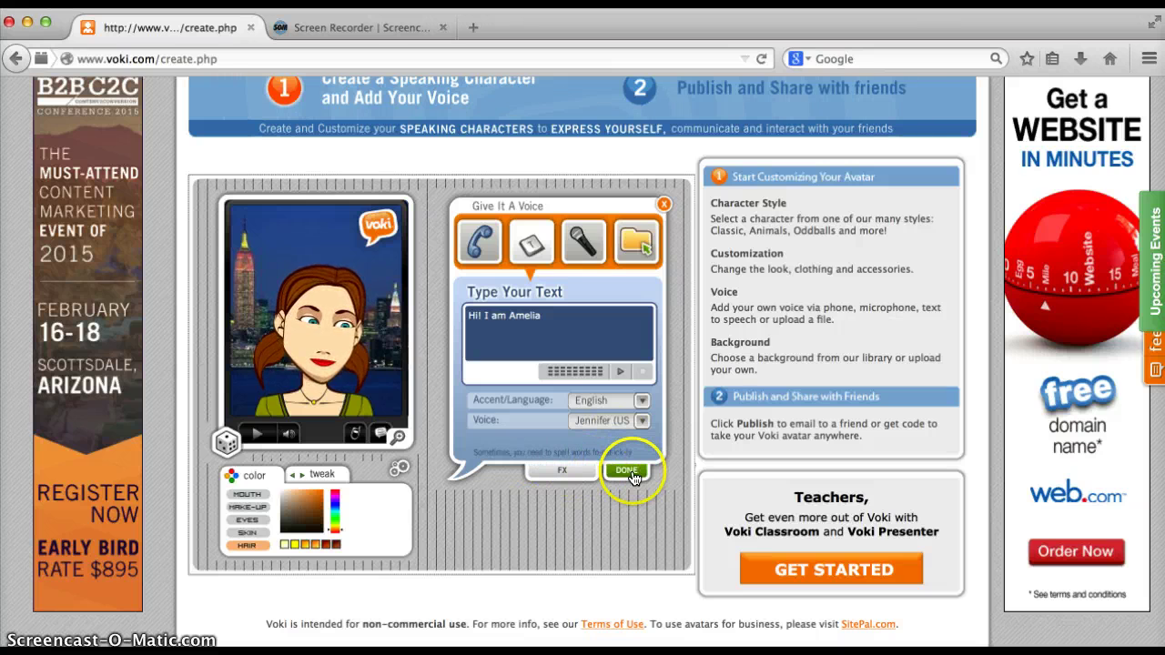
Allow microphone access for recording, then show the audio-file upload option
click(583, 246)
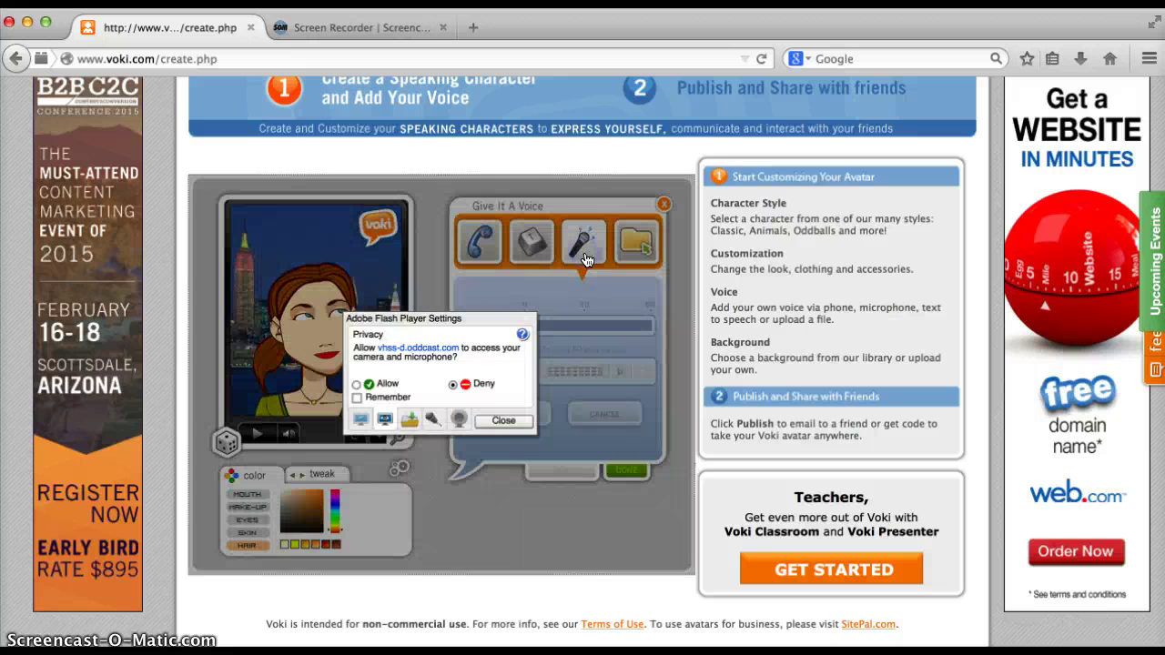
click(506, 422)
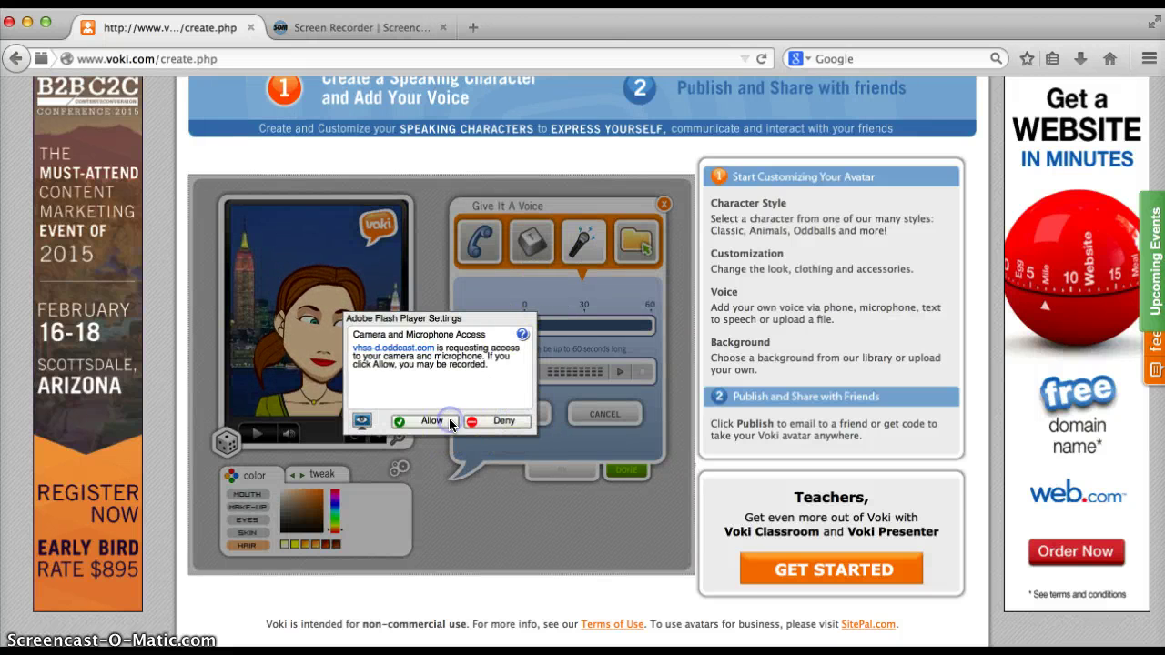
click(449, 424)
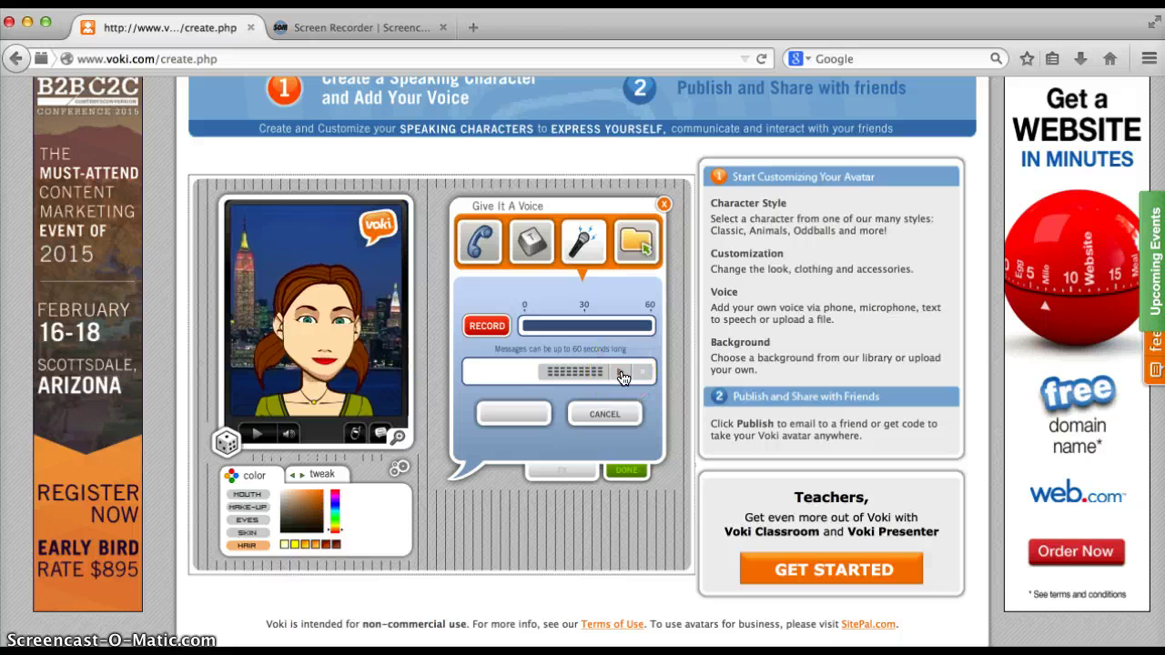
click(633, 253)
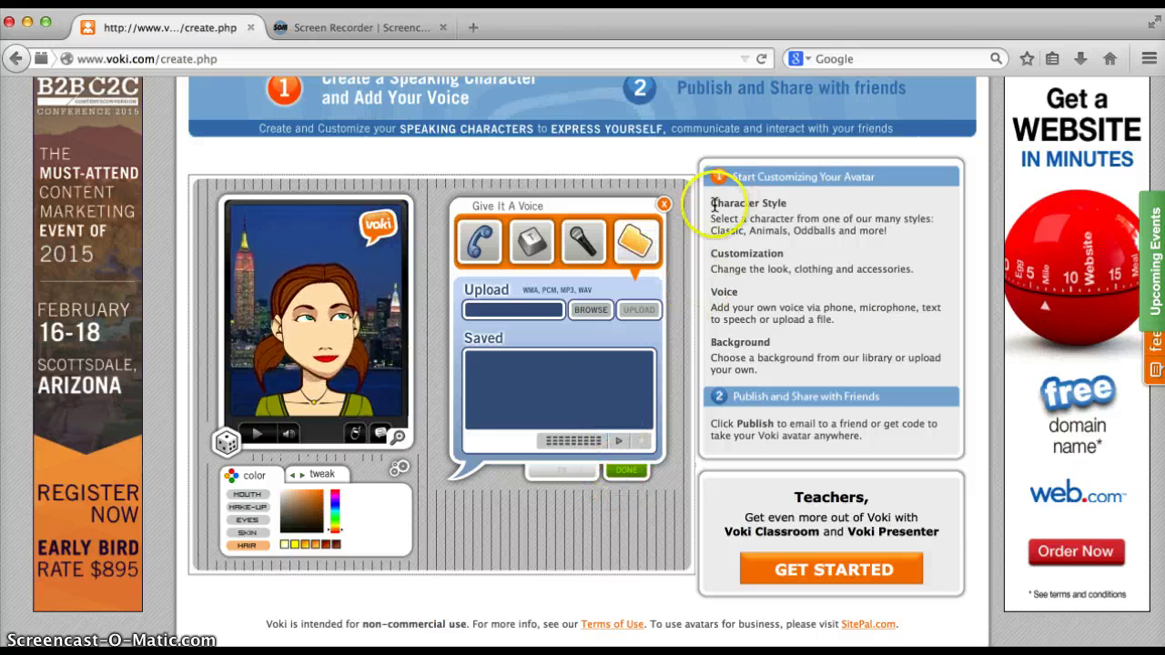
Confirm the typed English text-to-speech greeting and publish, reaching the scene-title prompt
click(667, 206)
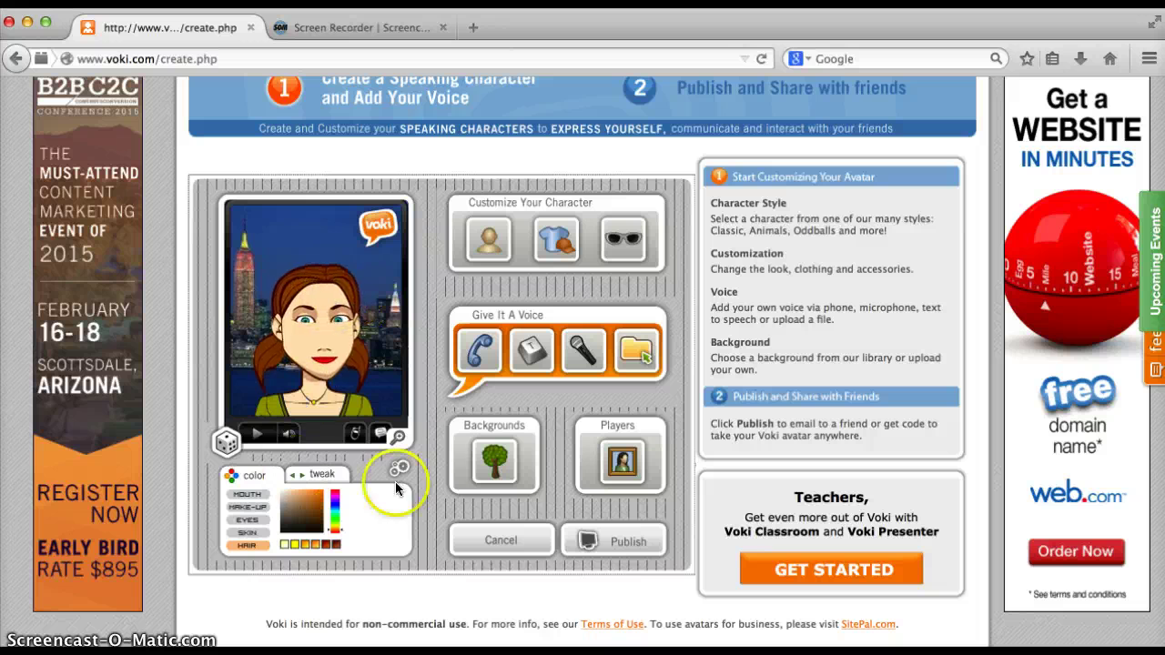
click(632, 543)
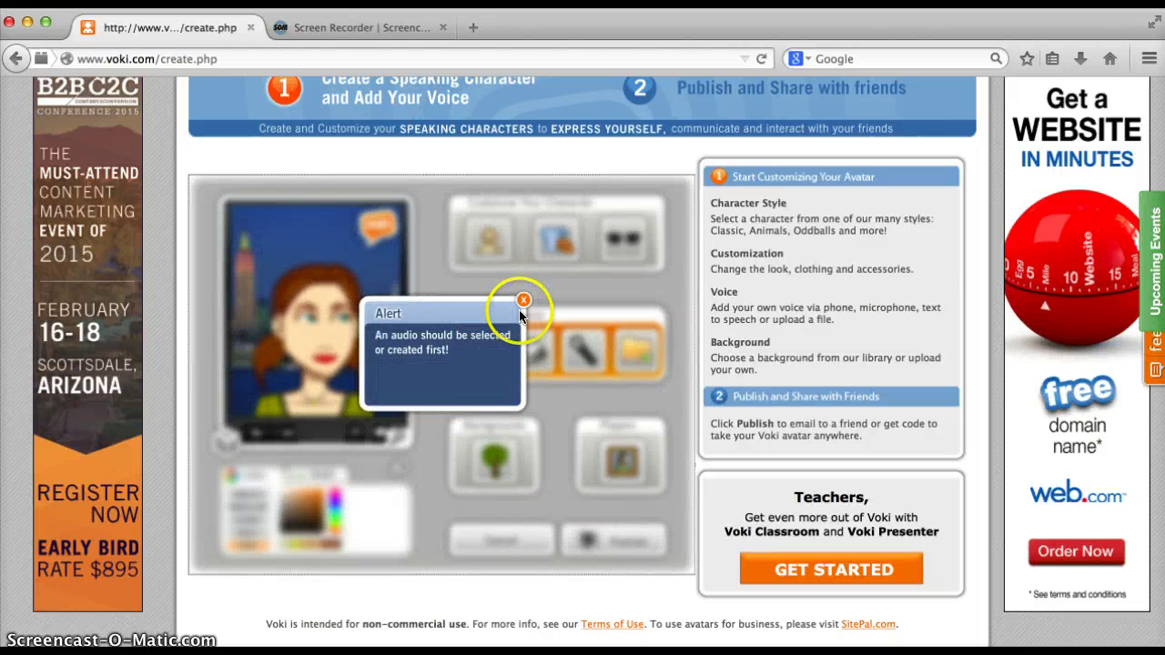
click(524, 299)
click(543, 357)
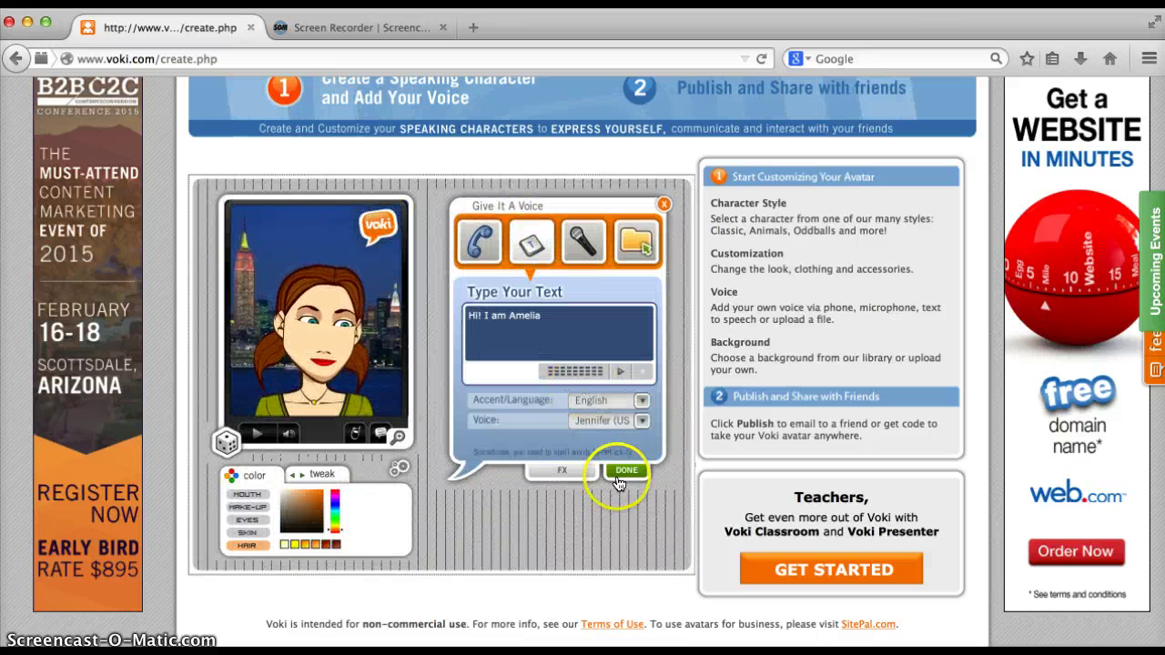
click(626, 469)
click(593, 541)
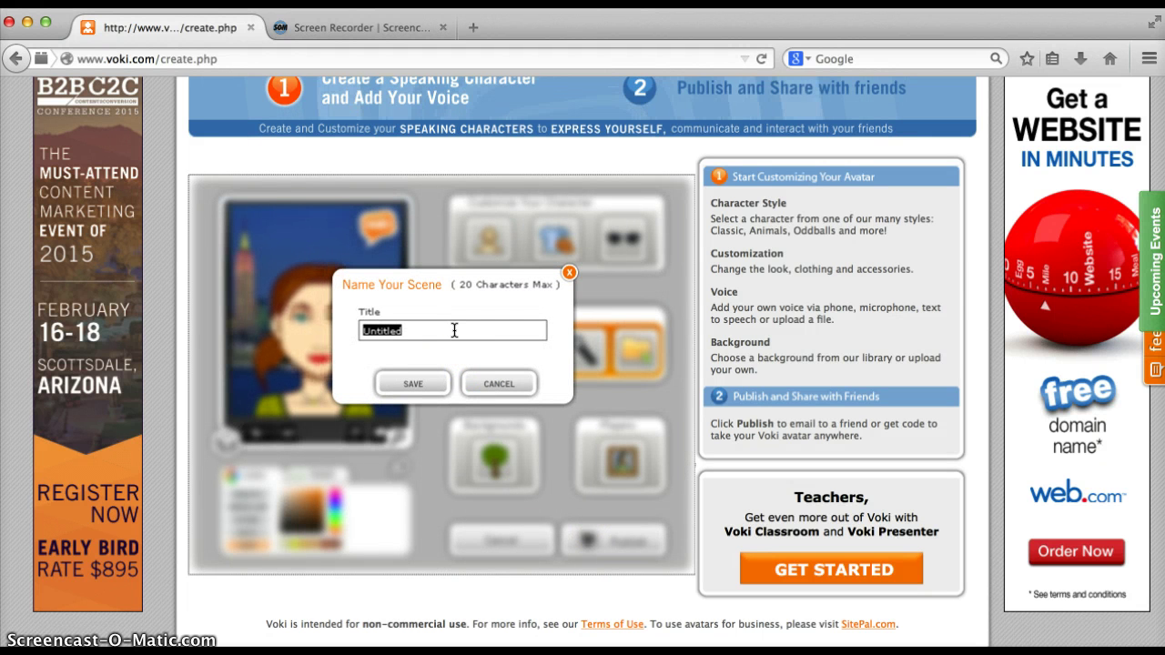
Replace Untitled with 'Voki Presentation' as the scene title and save it
text(Voki Pres)
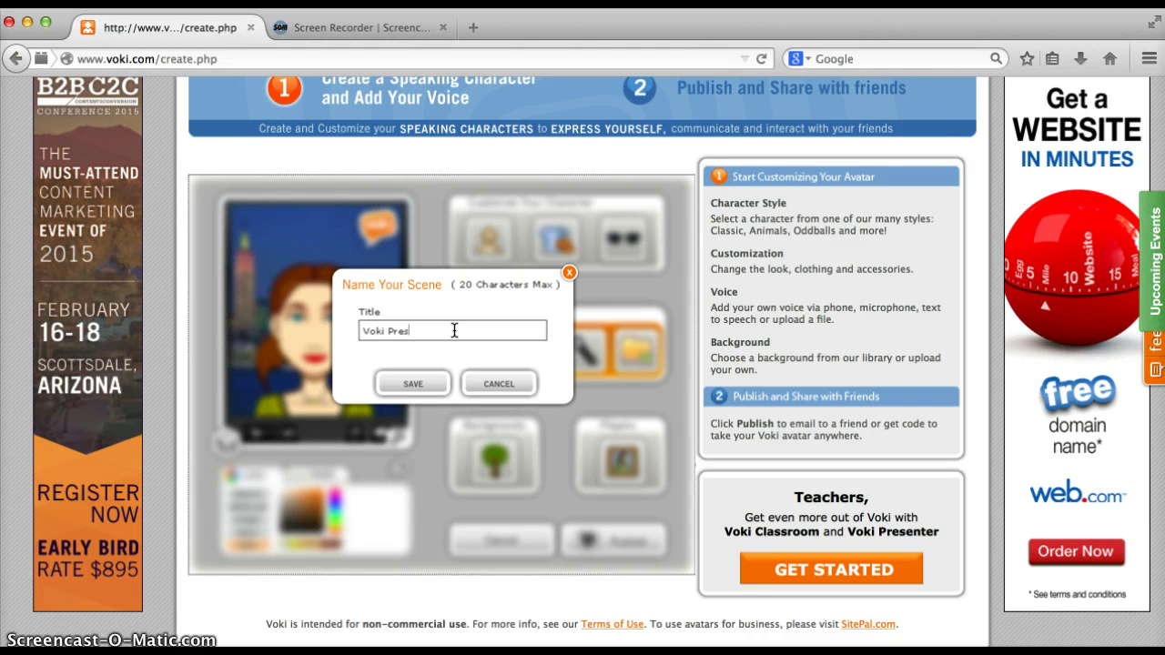
text(entation)
click(515, 382)
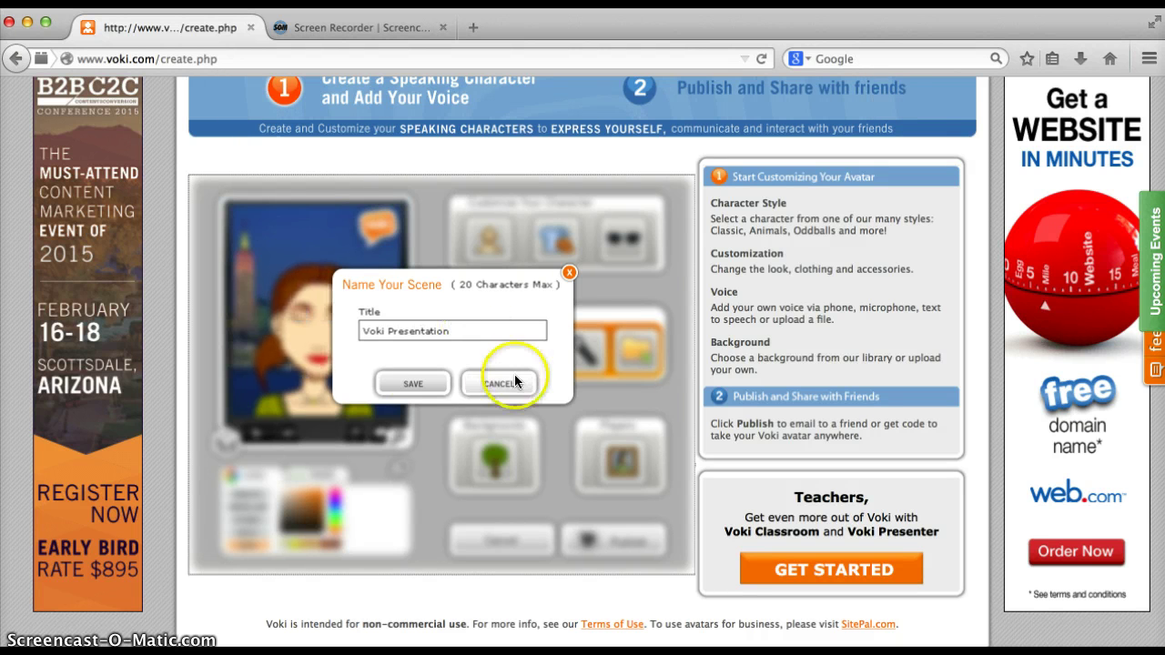
click(411, 389)
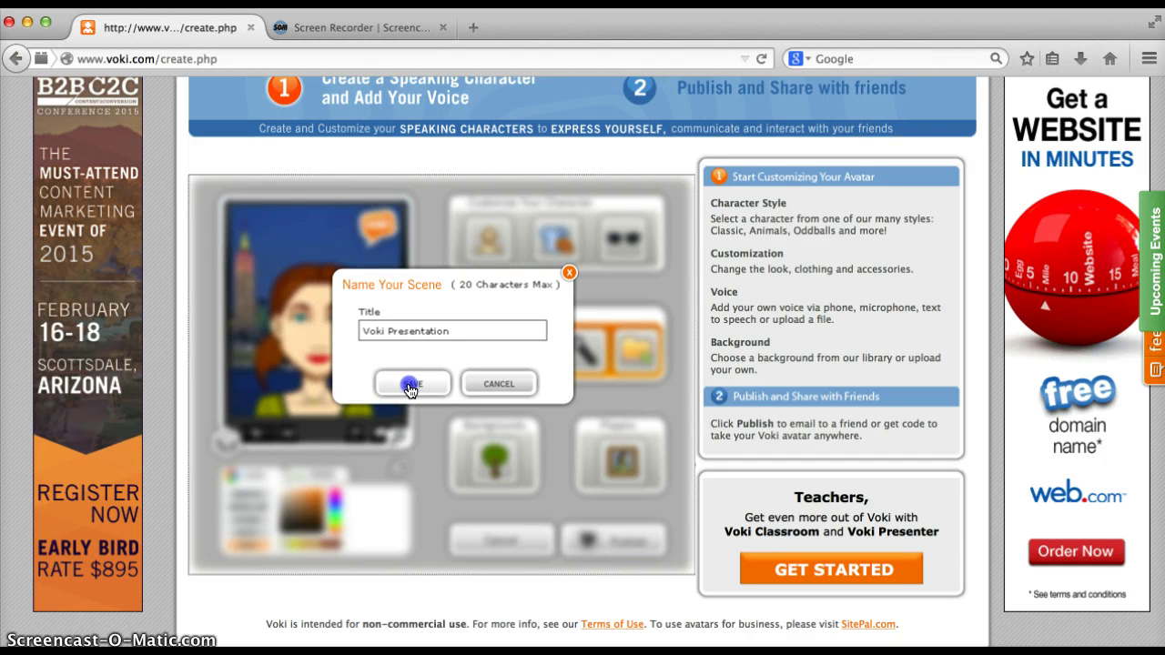
click(409, 390)
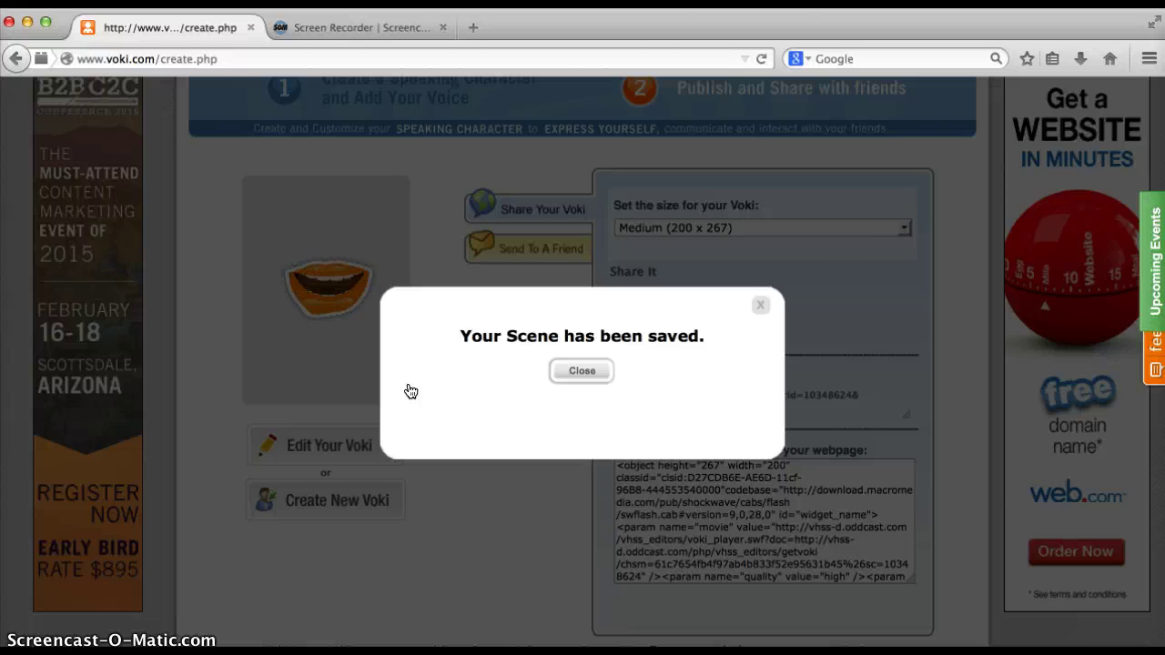
Close the scene-saved notice and open the Send To A Friend email form
click(582, 364)
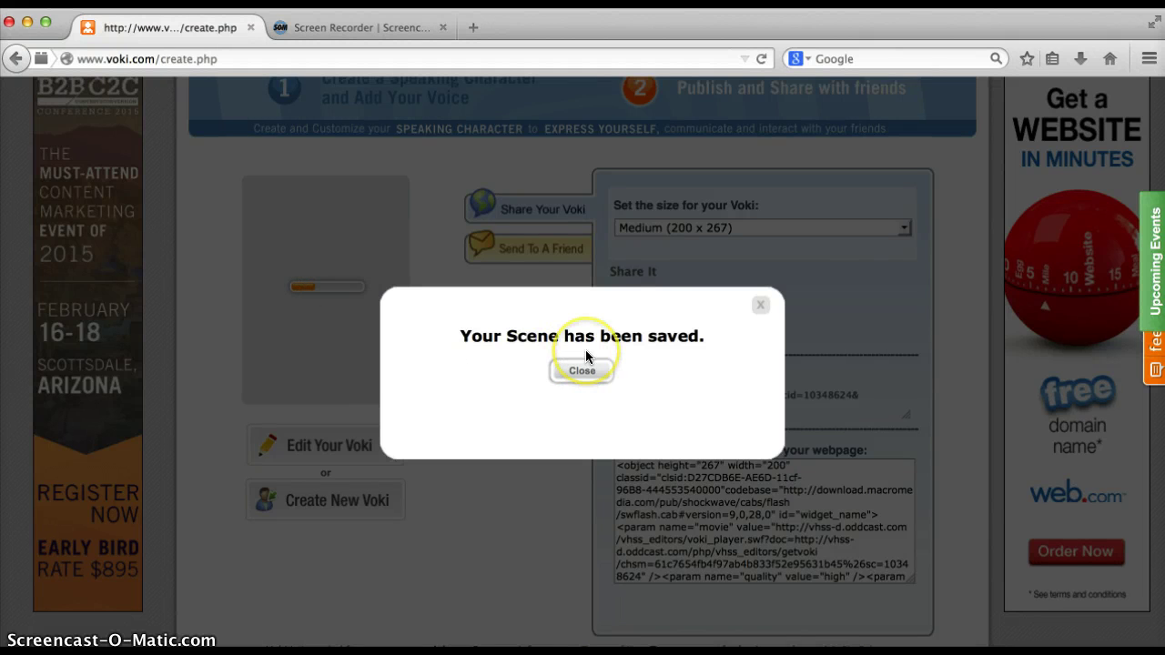
click(584, 368)
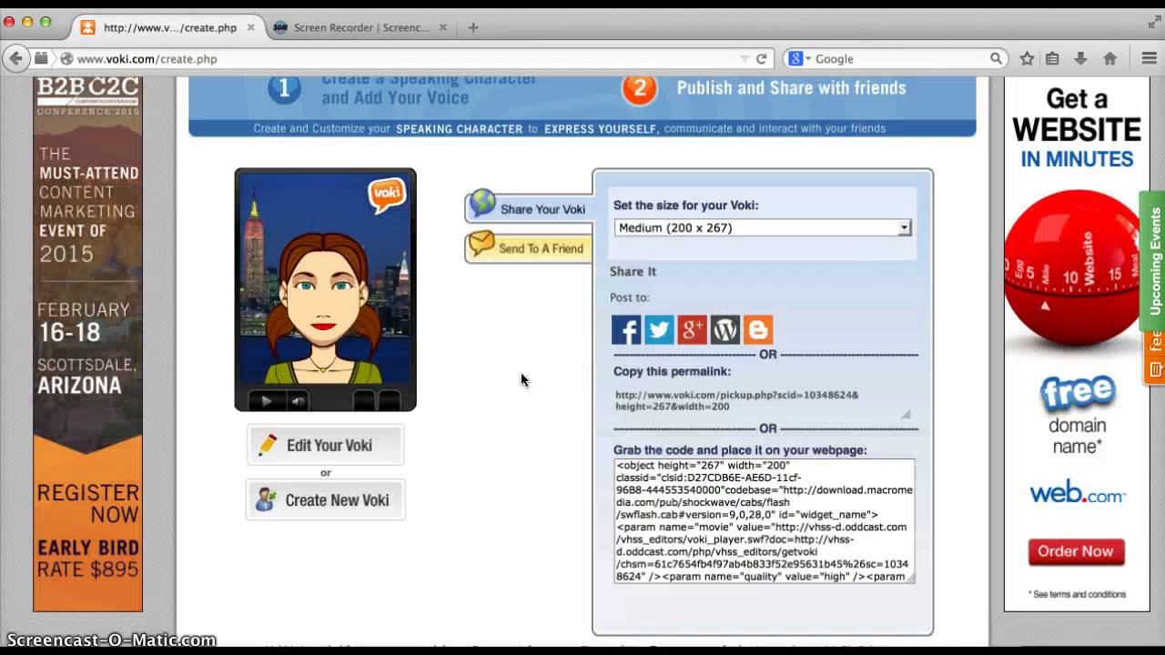
click(522, 365)
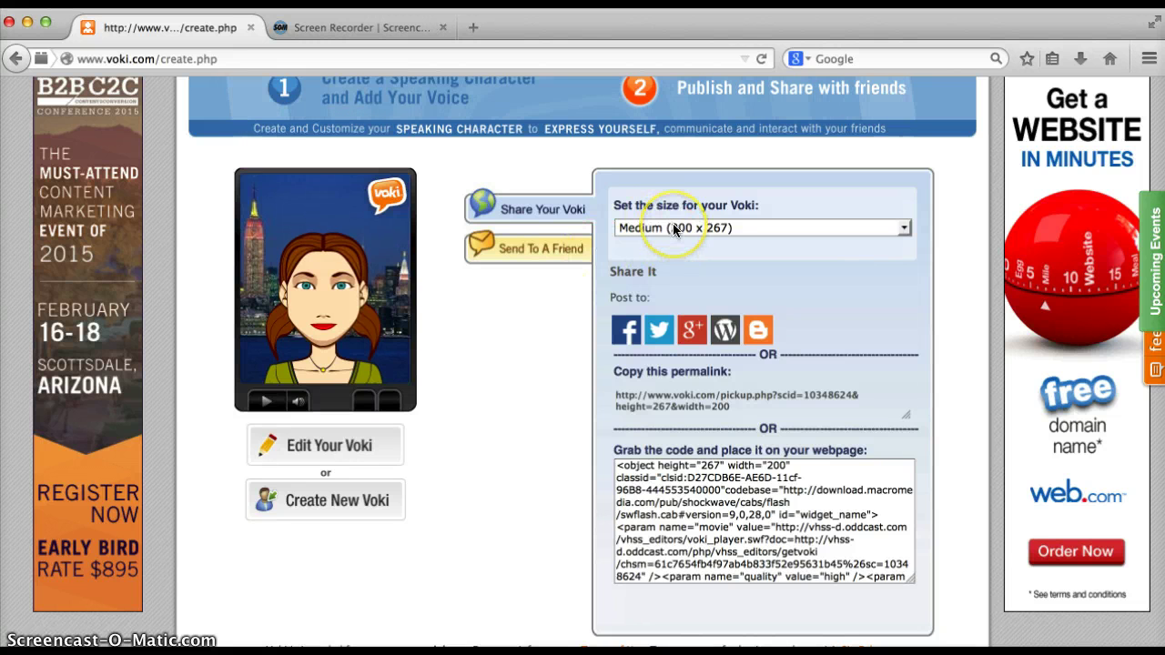
click(627, 335)
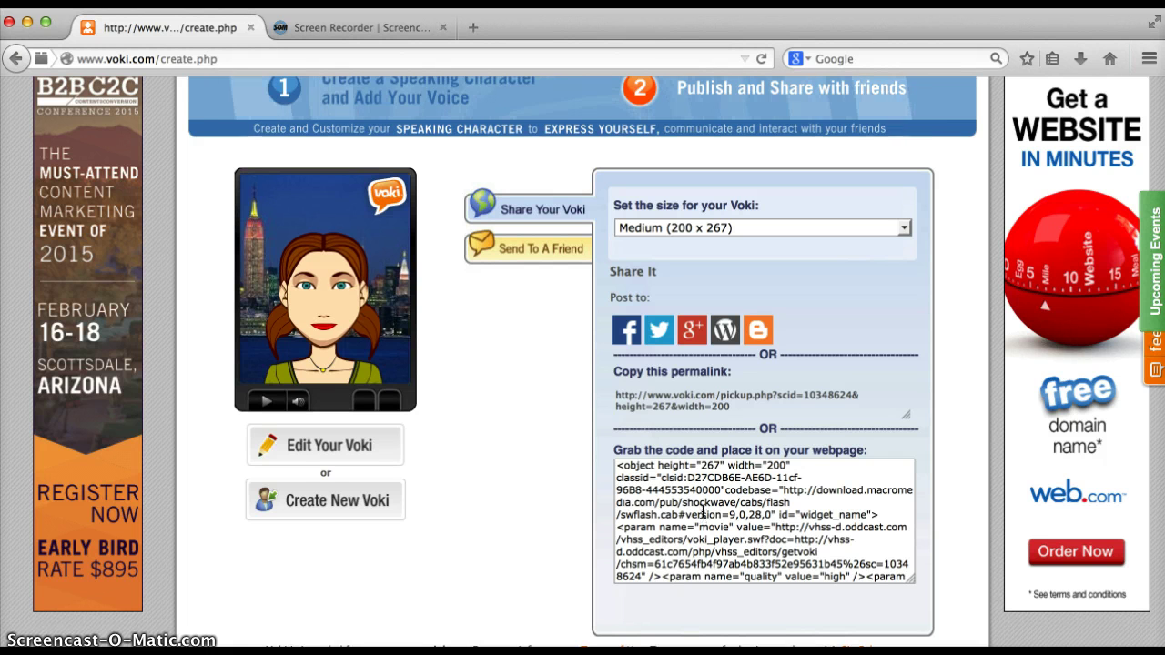
click(527, 244)
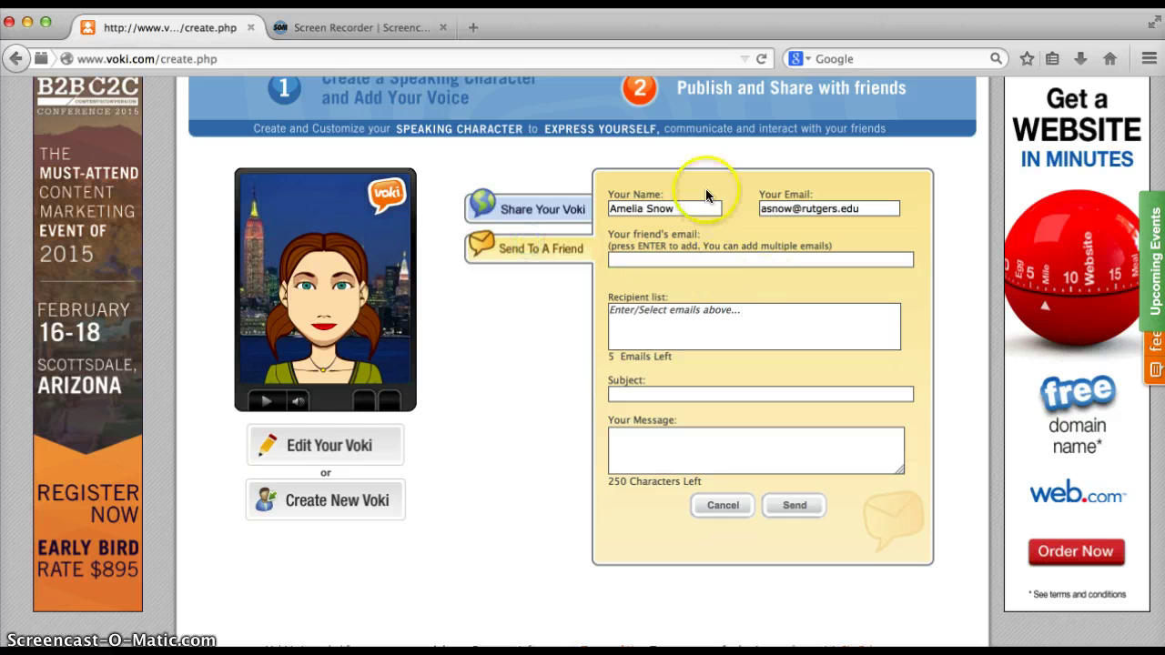
Switch back to Share Your Voki to view the size options, permalink and embed code
click(536, 211)
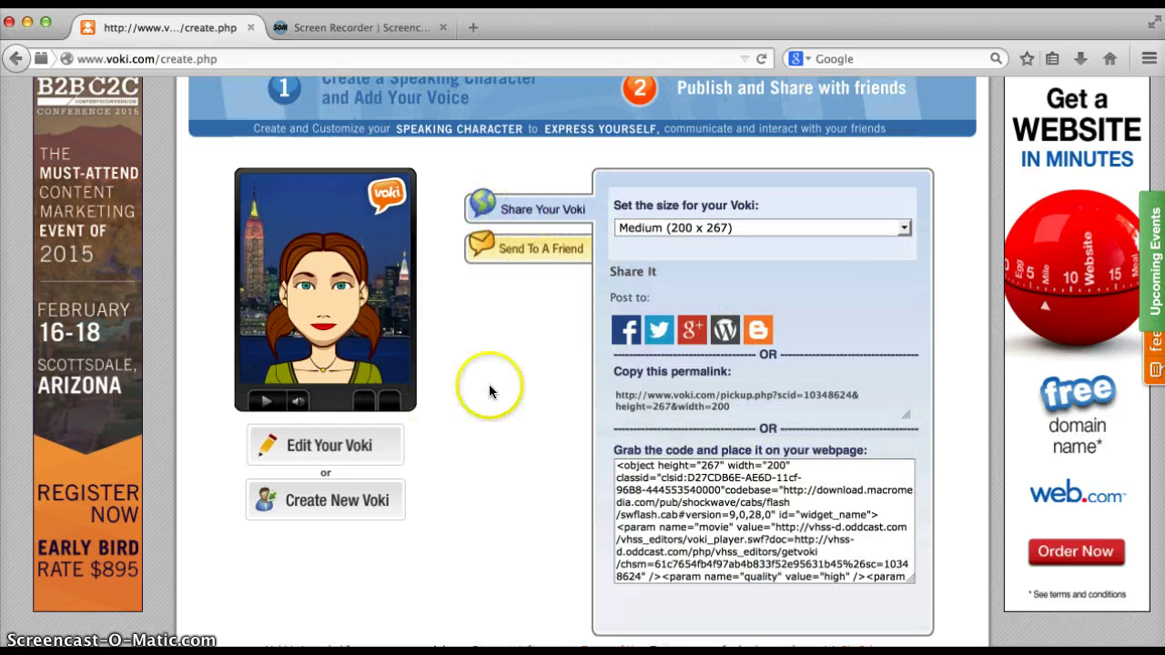
scroll(509, 390, down, 1)
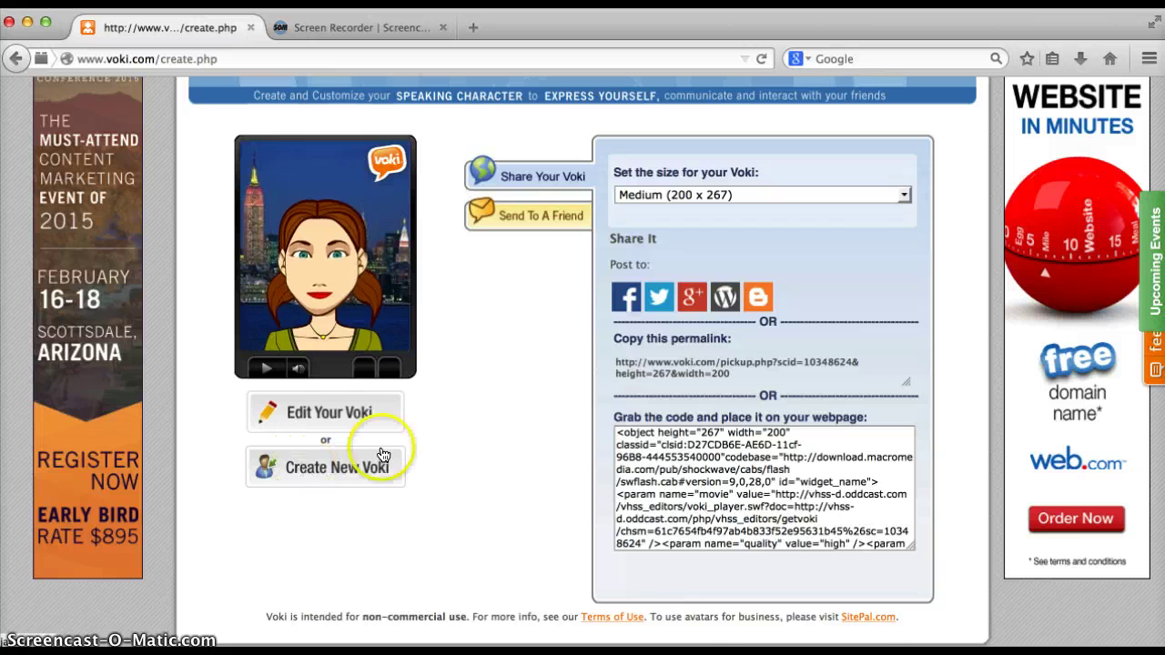
scroll(426, 432, up, 3)
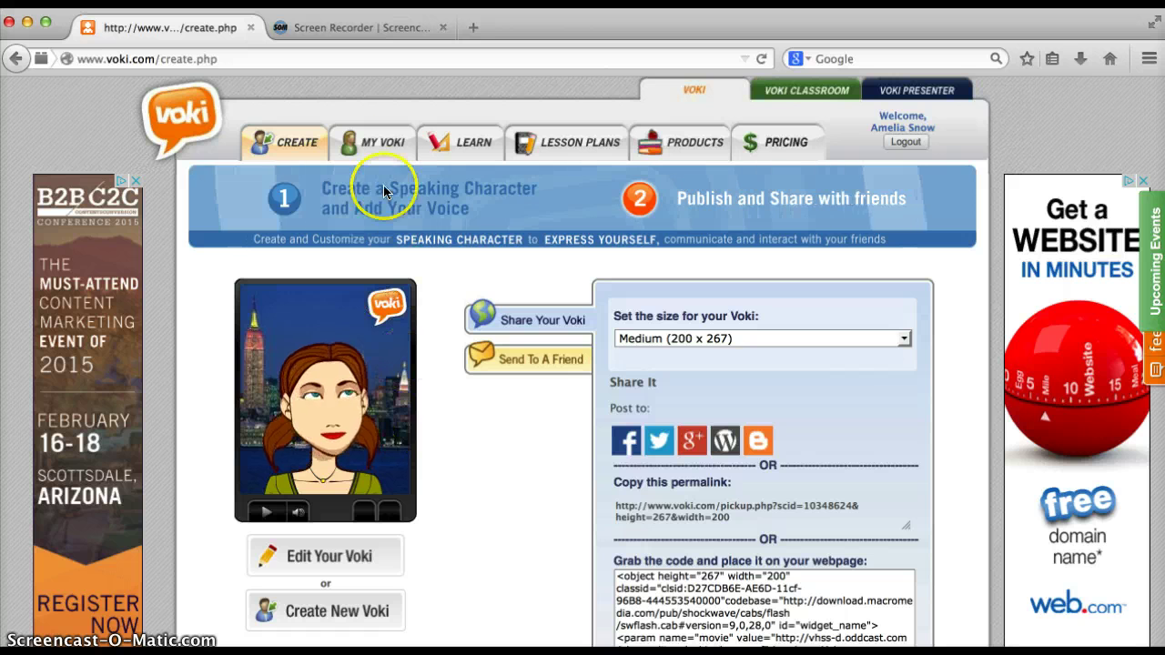
Check Voki Presentation under My Voki, then go to the Learn page
click(382, 151)
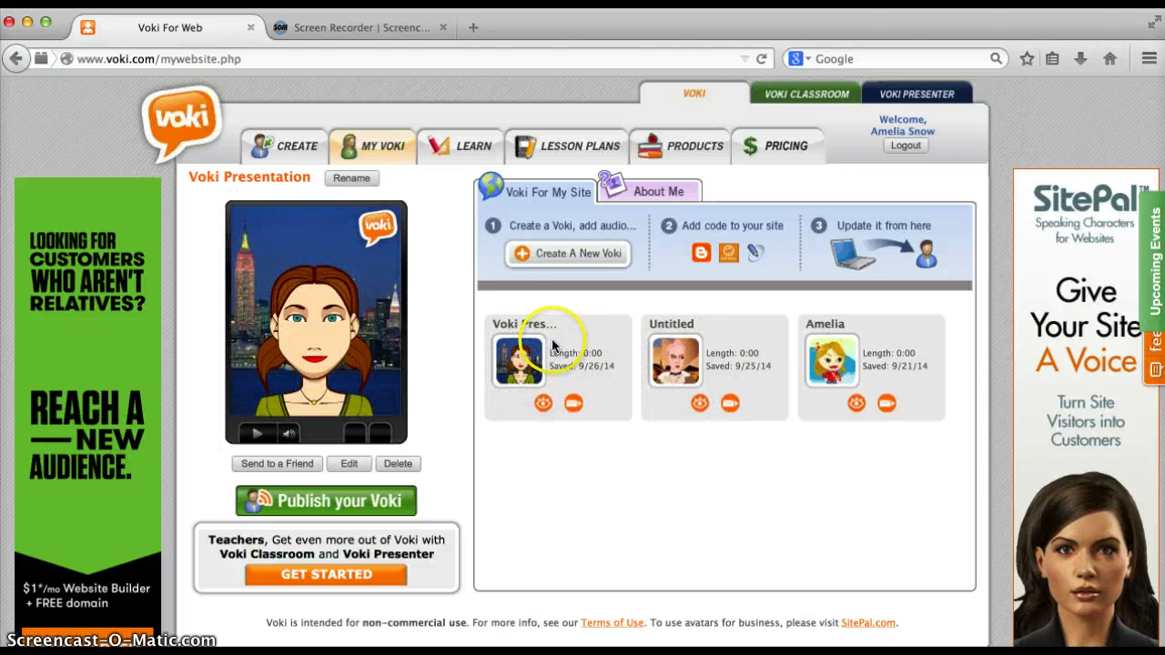
click(466, 161)
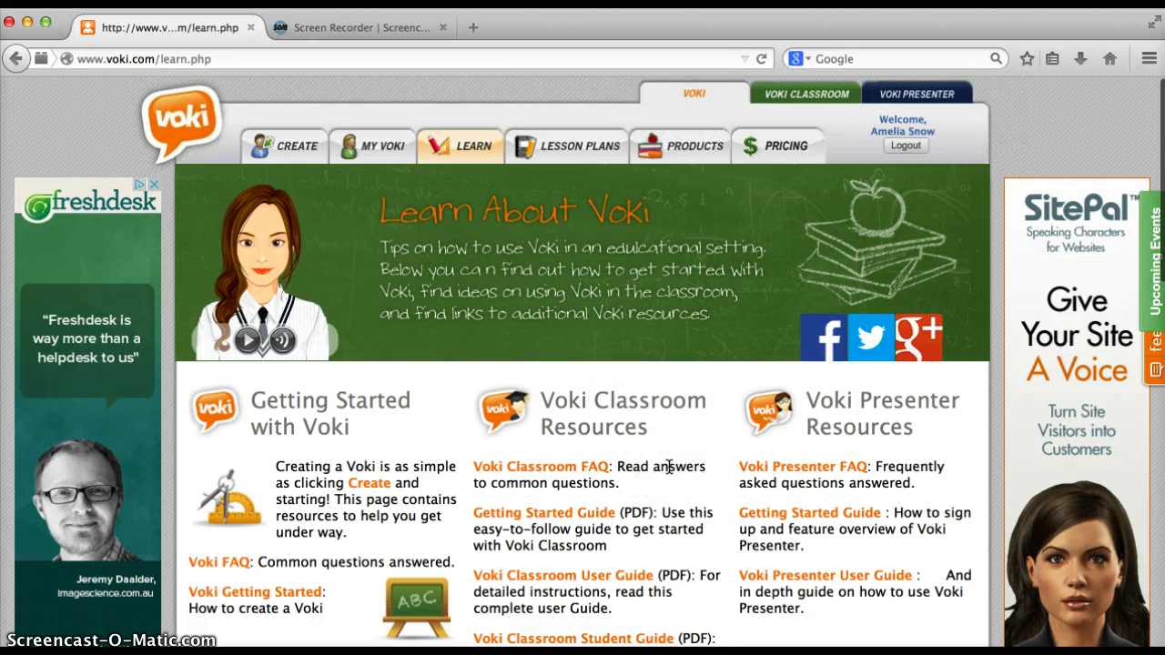
scroll(669, 467, down, 3)
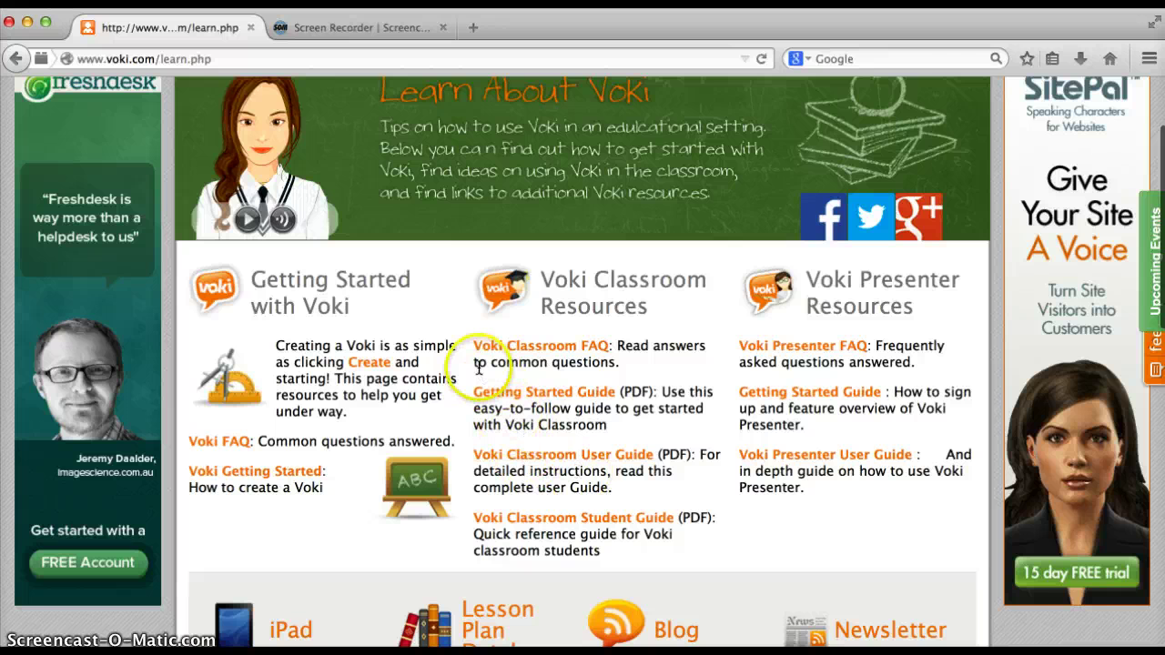
click(374, 369)
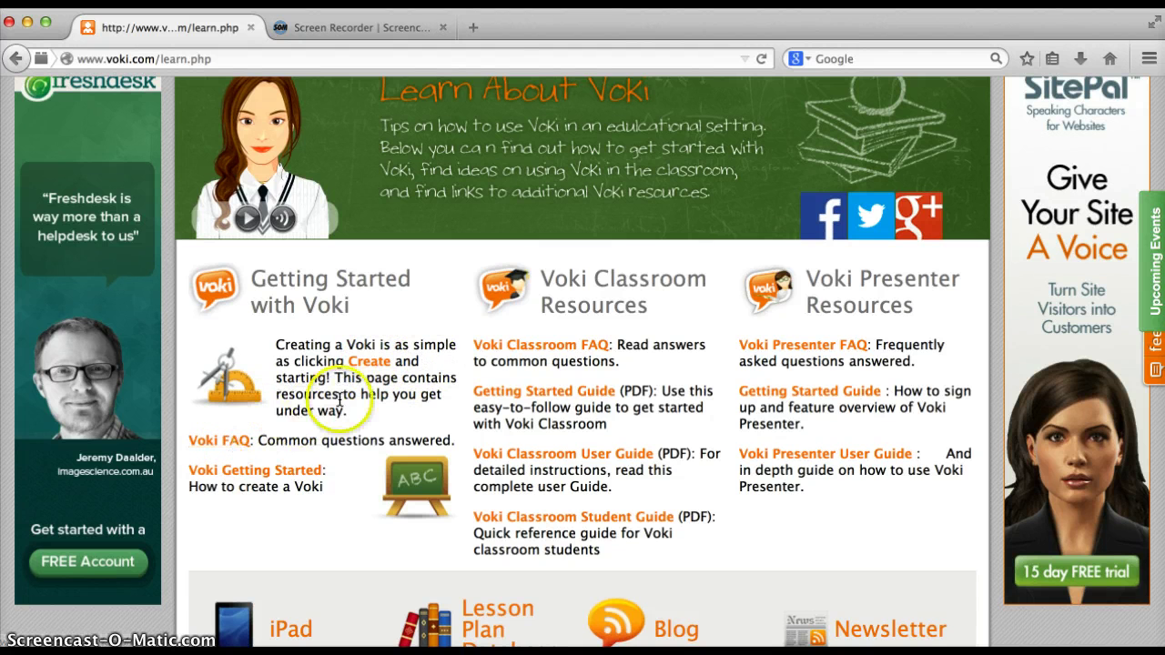
scroll(339, 391, down, 6)
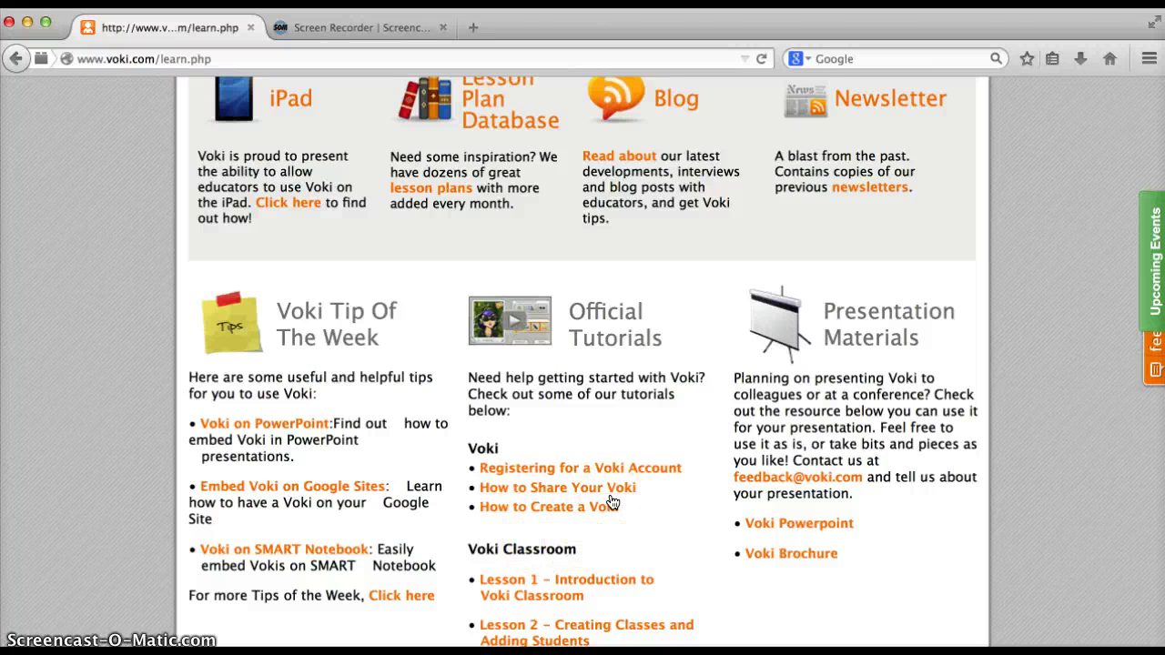
scroll(613, 502, up, 4)
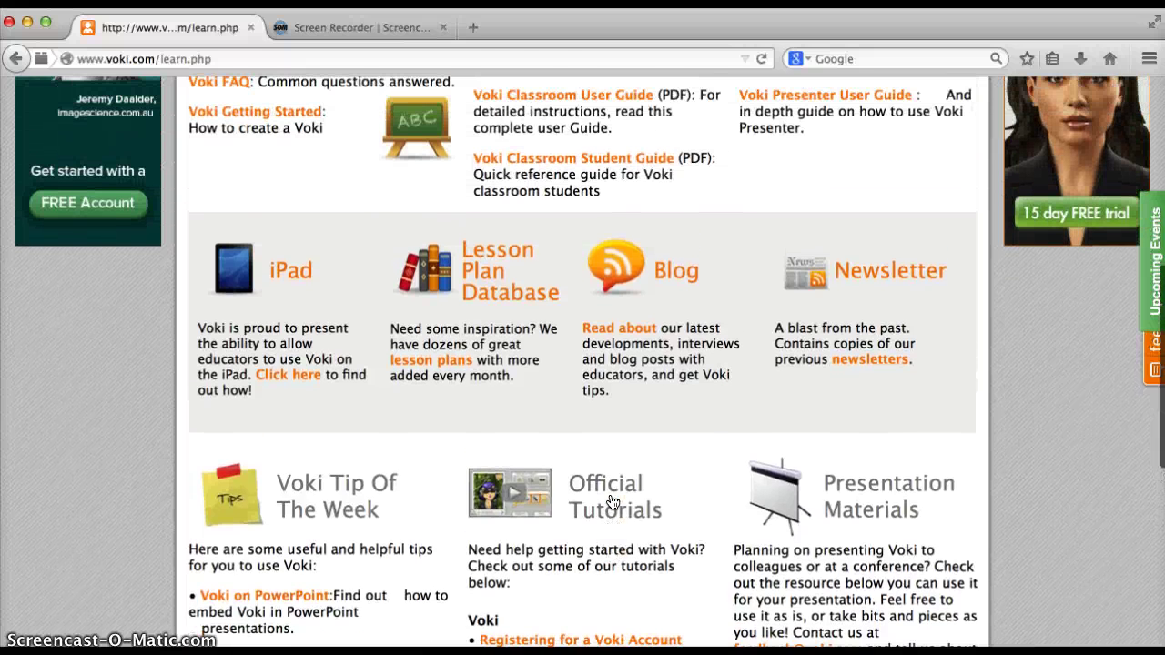
scroll(612, 502, up, 2)
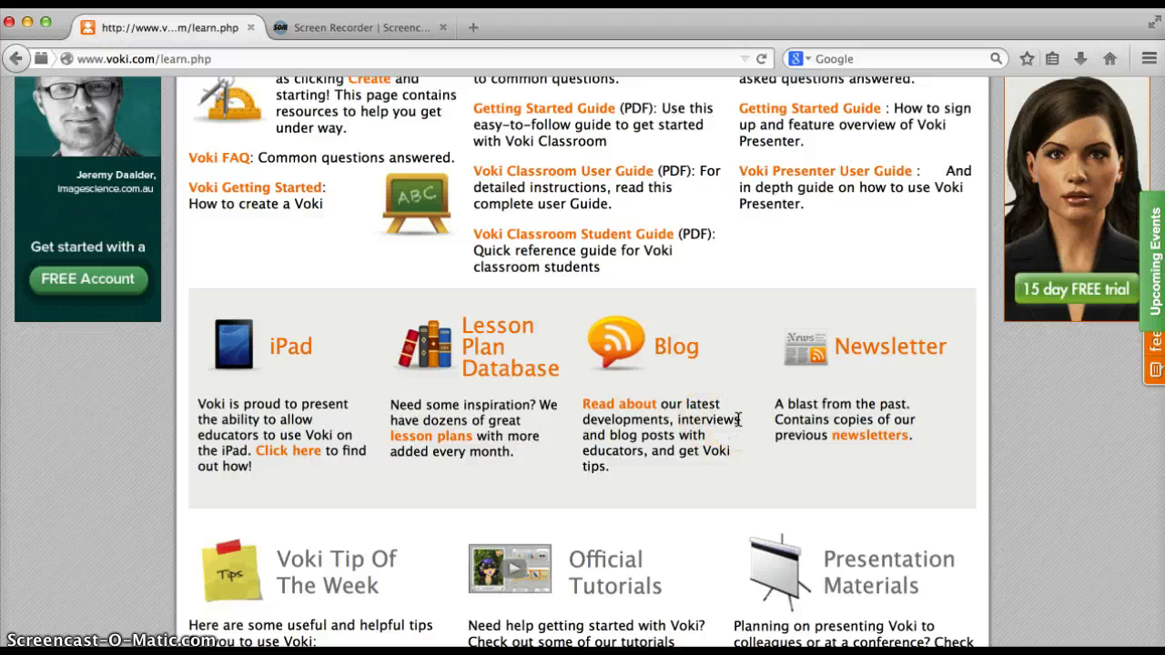
scroll(737, 419, up, 10)
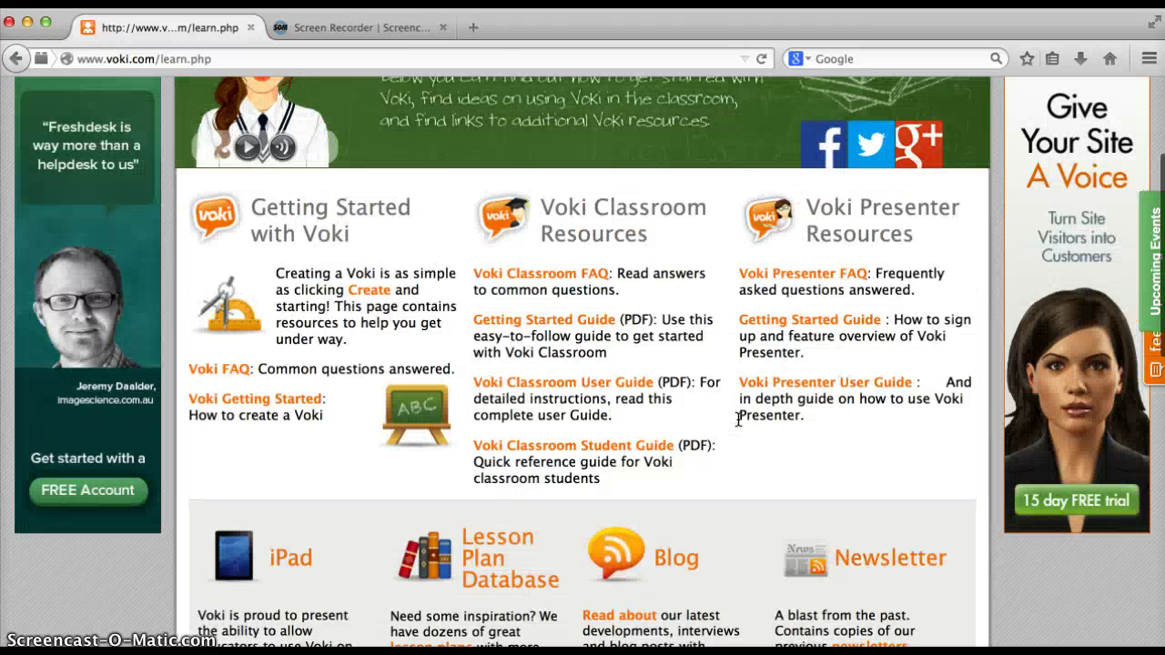